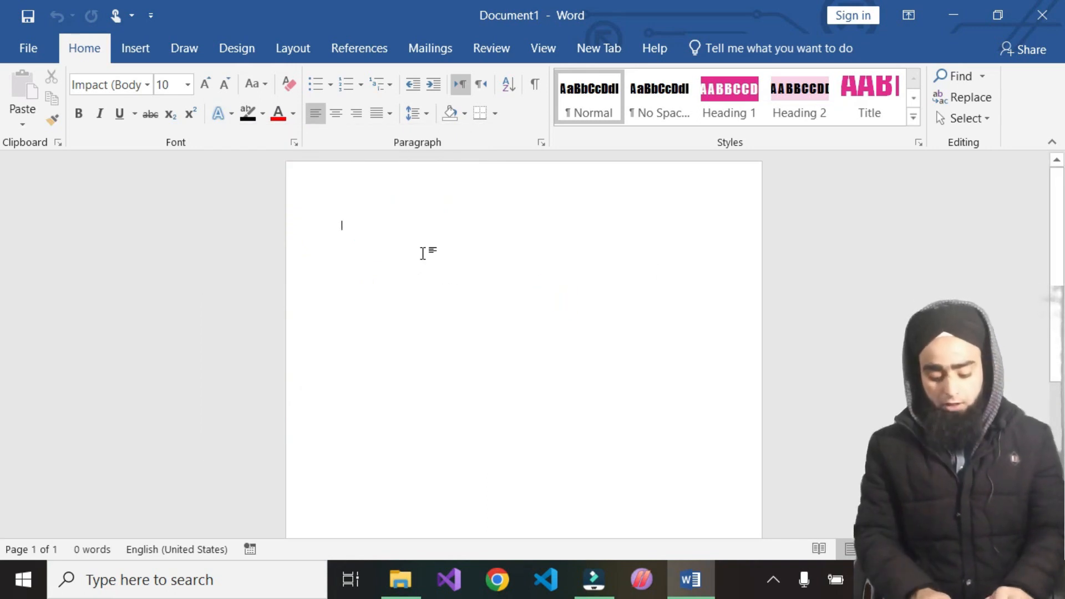
# Enter the line "Hi tech SS Shopian" on the blank page and enlarge it to font size 48
pyautogui.write('Hi tec')
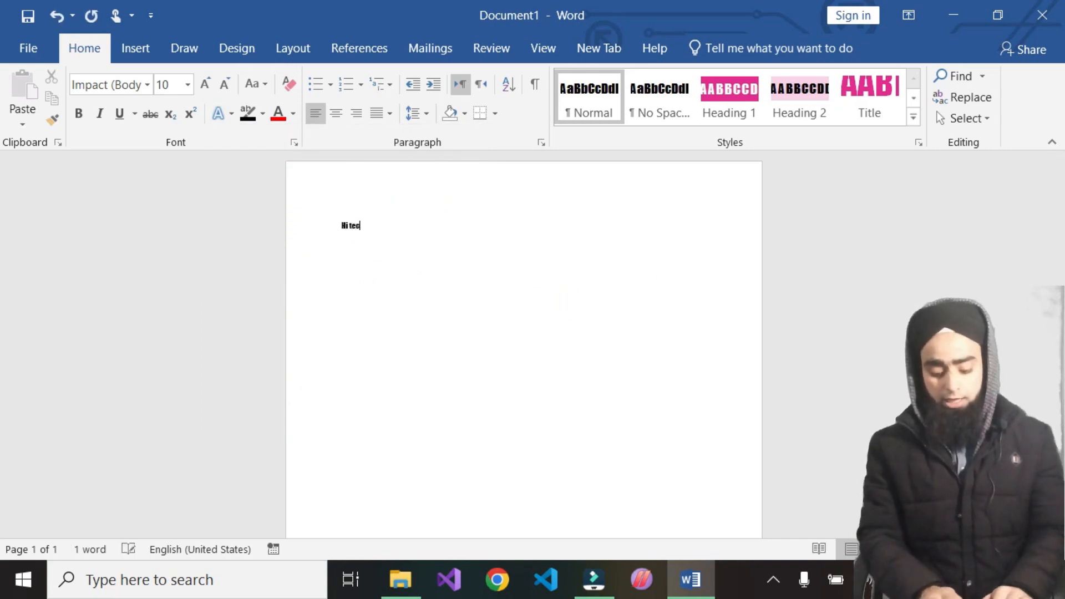
pyautogui.write('h 88 Shopian')
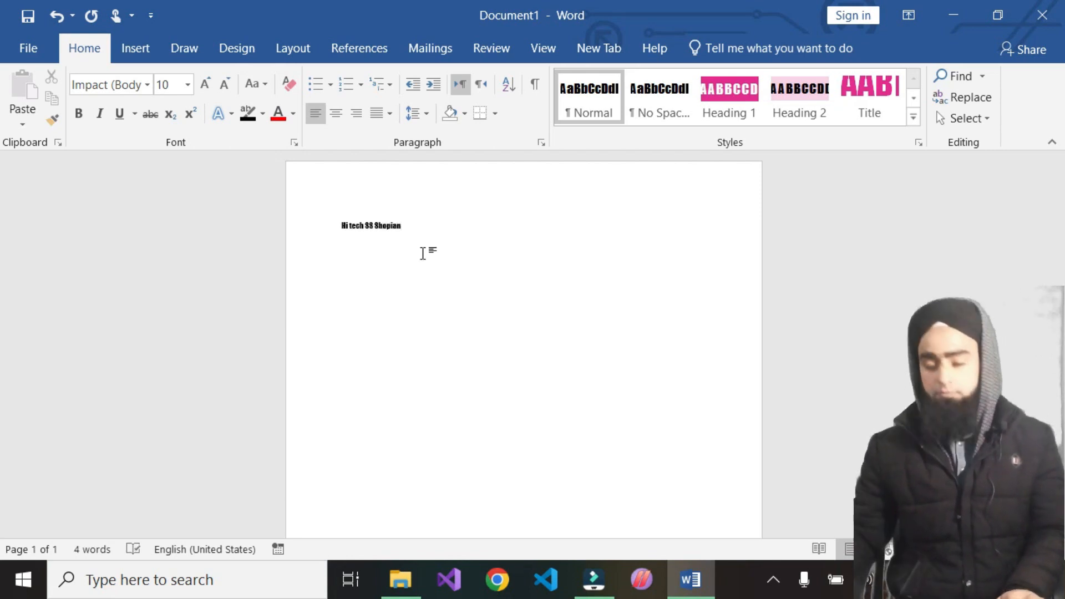
pyautogui.tripleClick(394, 225)
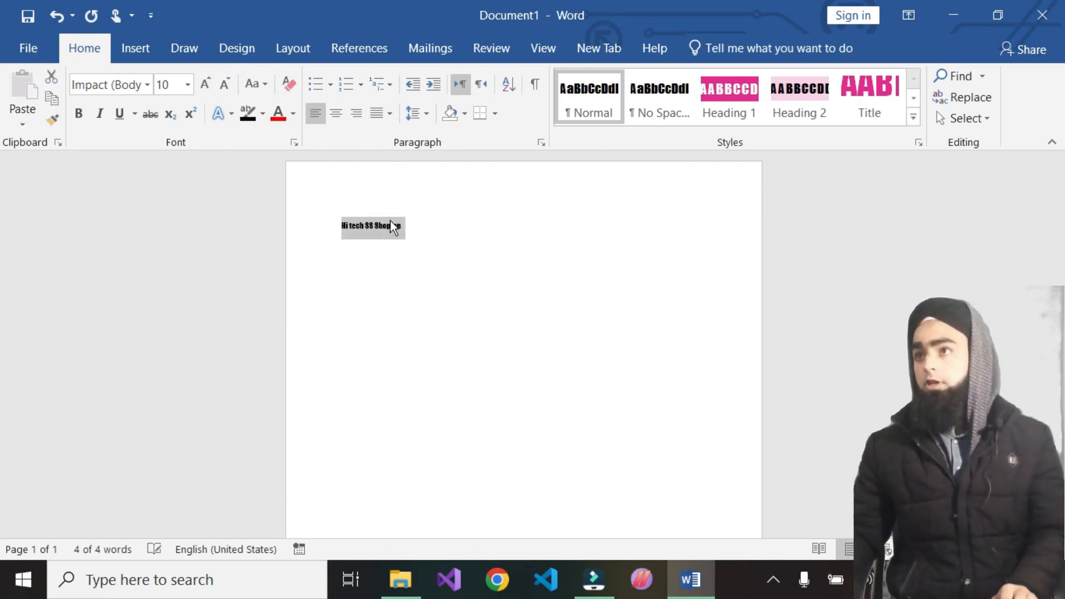
pyautogui.click(205, 84)
pyautogui.click(205, 83)
pyautogui.click(205, 84)
pyautogui.doubleClick(206, 83)
pyautogui.doubleClick(205, 84)
pyautogui.doubleClick(205, 84)
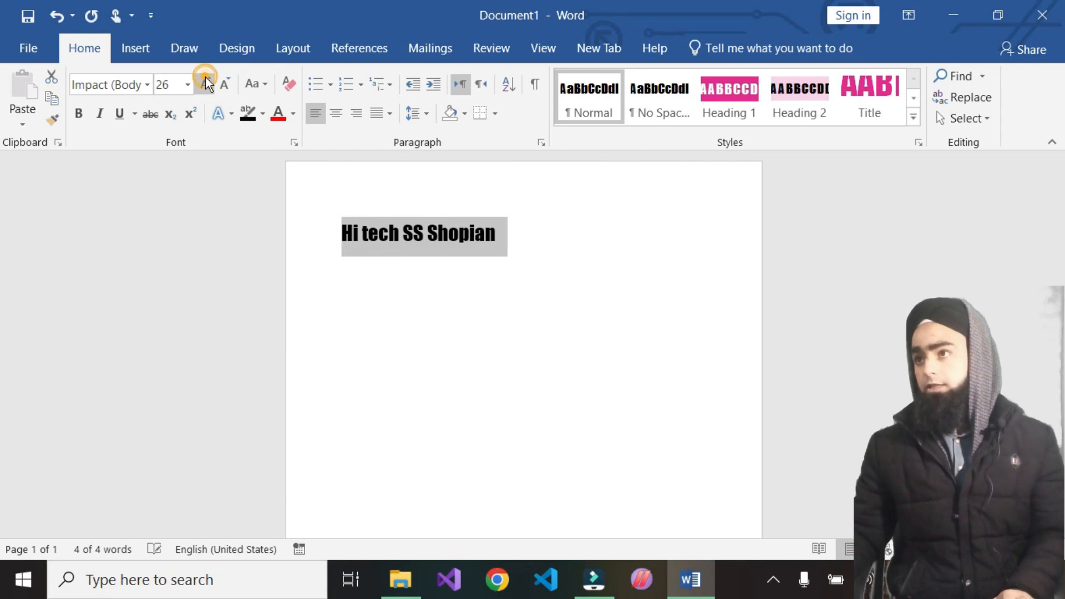
pyautogui.click(205, 83)
pyautogui.doubleClick(205, 84)
pyautogui.click(649, 264)
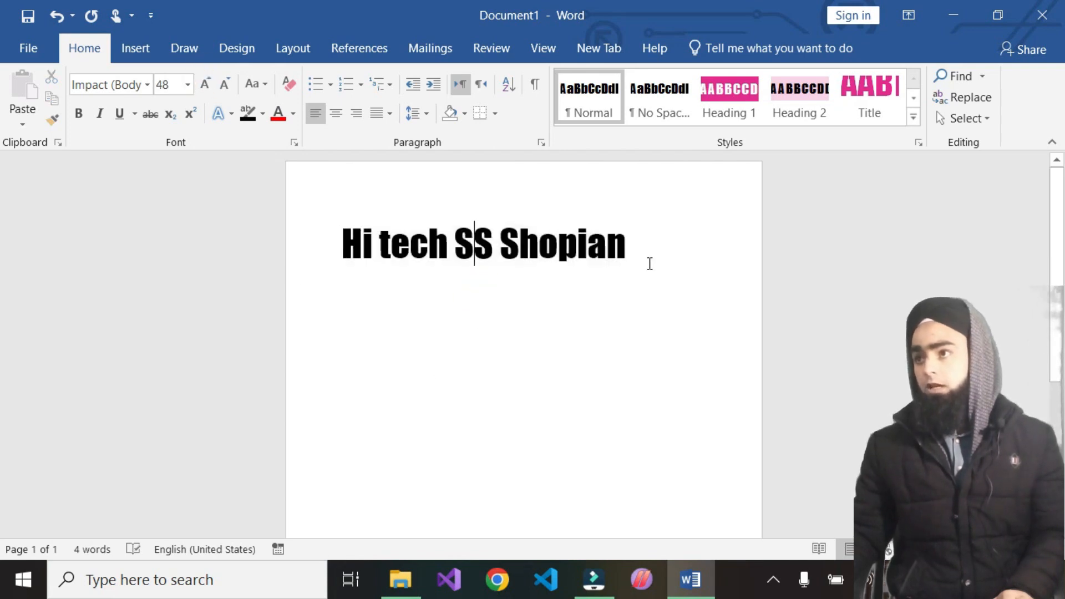
# Apply the white-fill text effect with a magenta outline and hard shadow to the whole line
pyautogui.moveTo(630, 247); pyautogui.dragTo(357, 264)
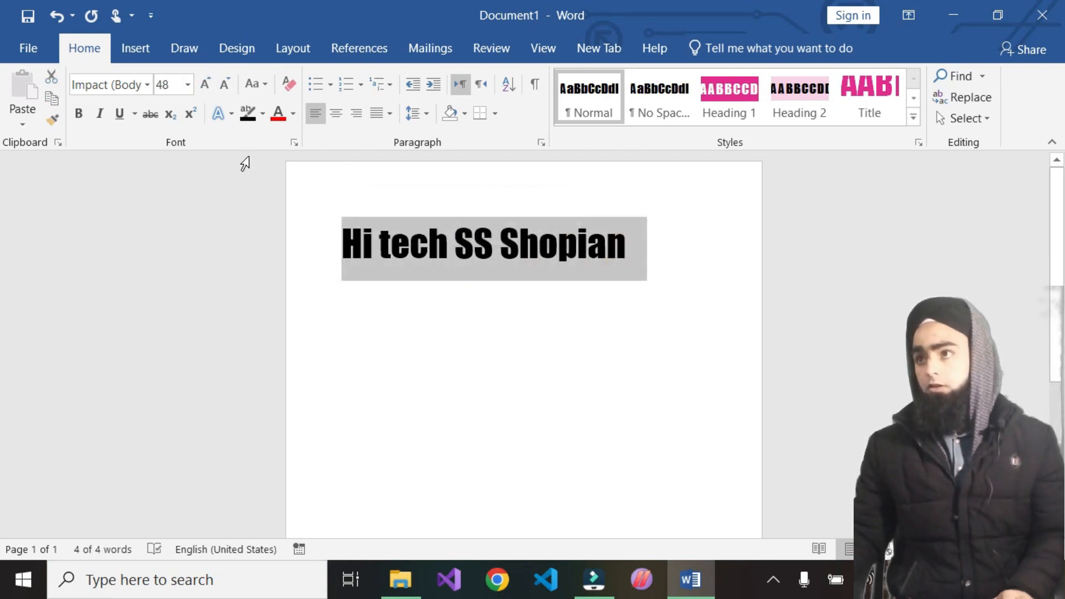
pyautogui.click(230, 113)
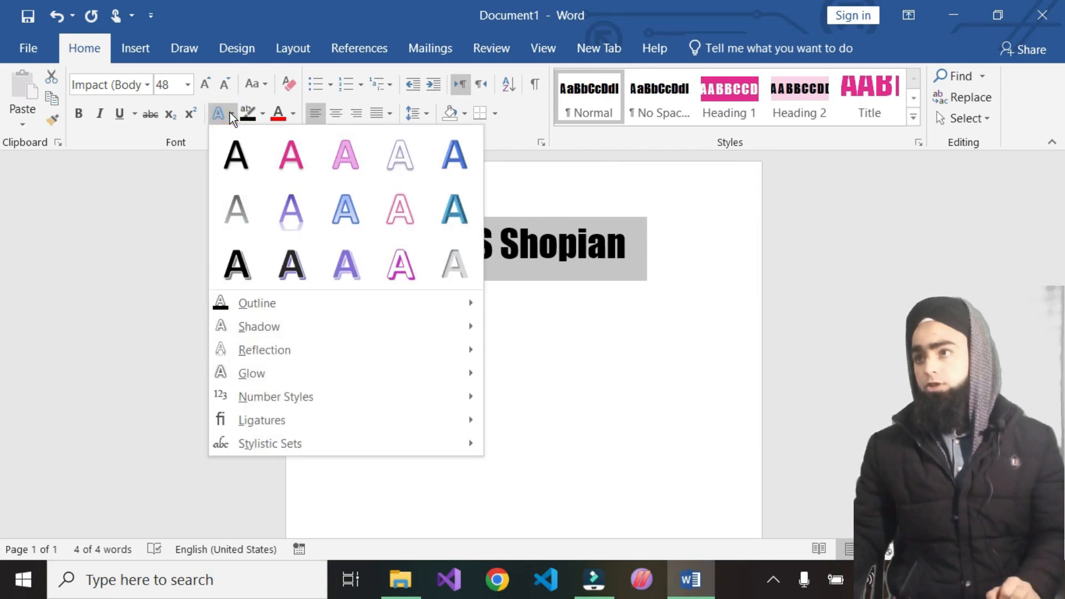
pyautogui.click(397, 270)
pyautogui.scroll(2, 450, 315)
pyautogui.scroll(3, 450, 318)
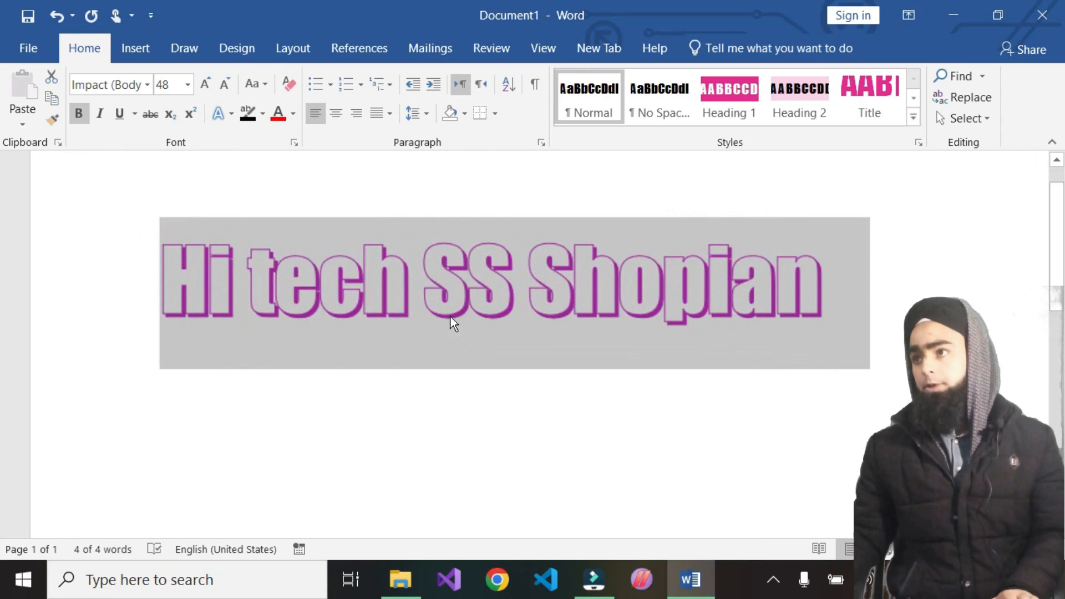
pyautogui.click(232, 115)
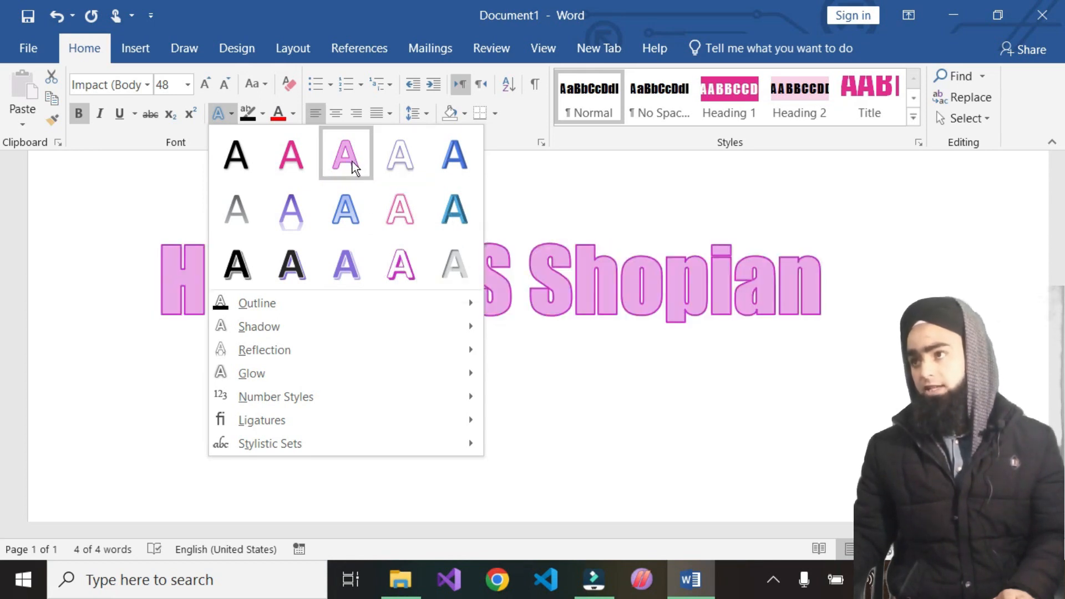
pyautogui.click(401, 272)
# Examine the font colours and the outline, reflection and glow options among the text effects for the selected line
pyautogui.click(292, 116)
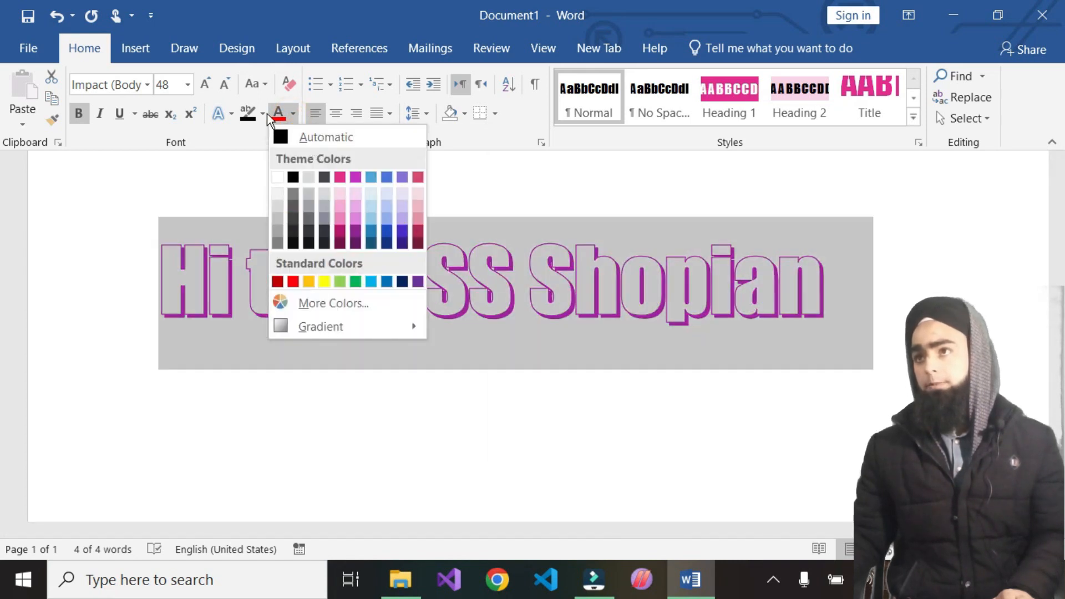
pyautogui.click(231, 115)
pyautogui.moveTo(285, 304)
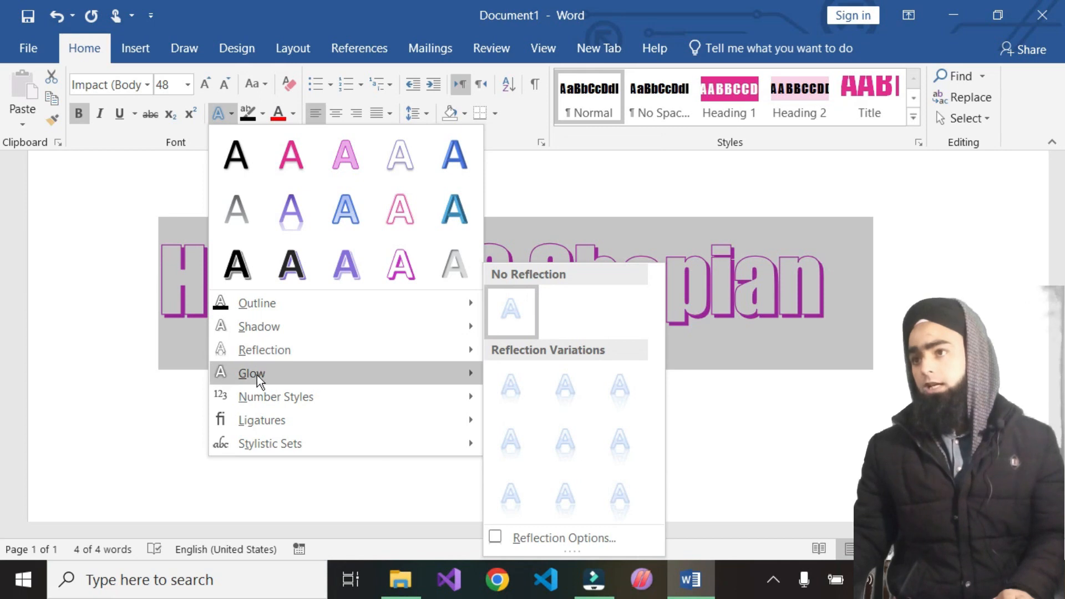
pyautogui.moveTo(255, 377)
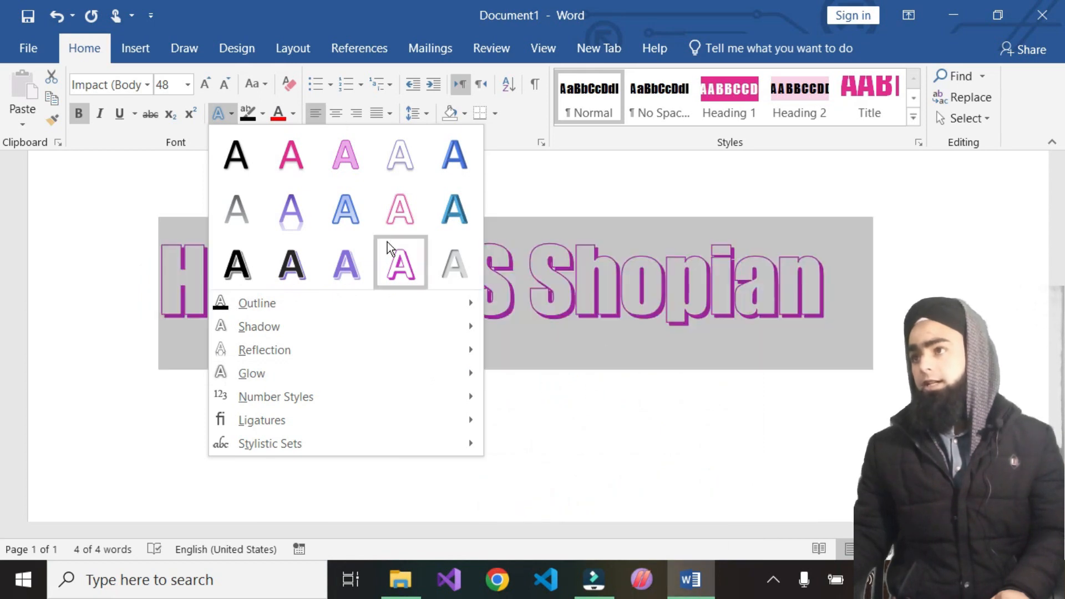
pyautogui.moveTo(260, 351)
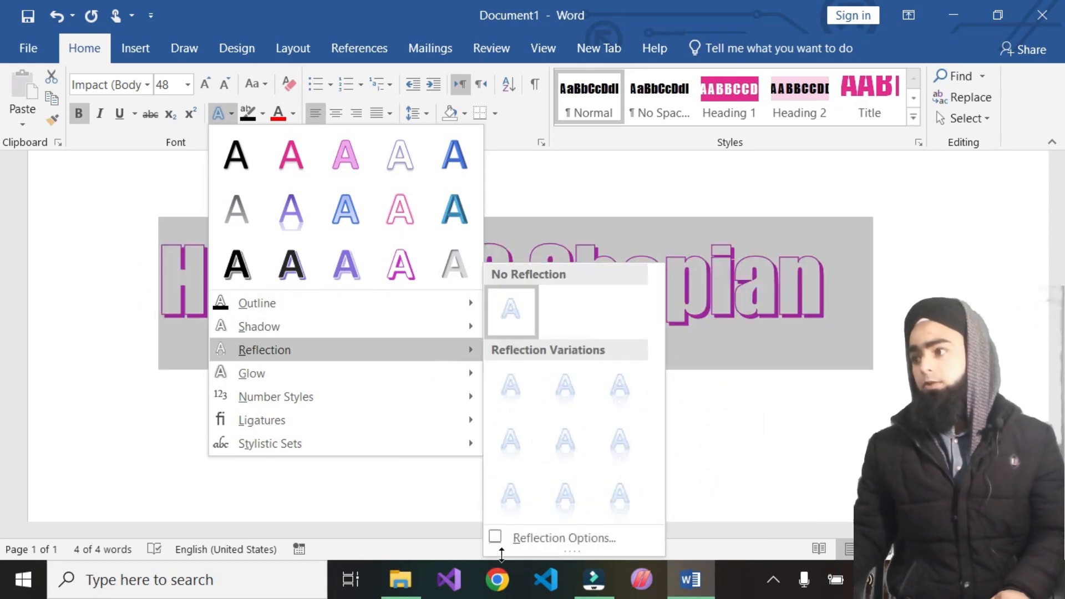
pyautogui.scroll(4, 165, 446)
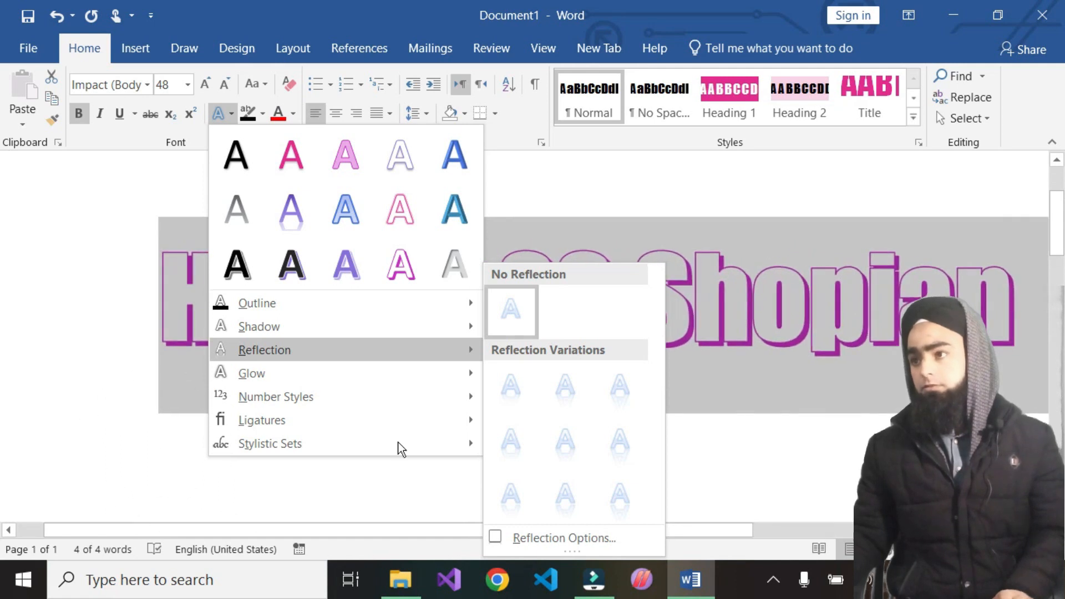
pyautogui.moveTo(362, 531); pyautogui.dragTo(227, 533)
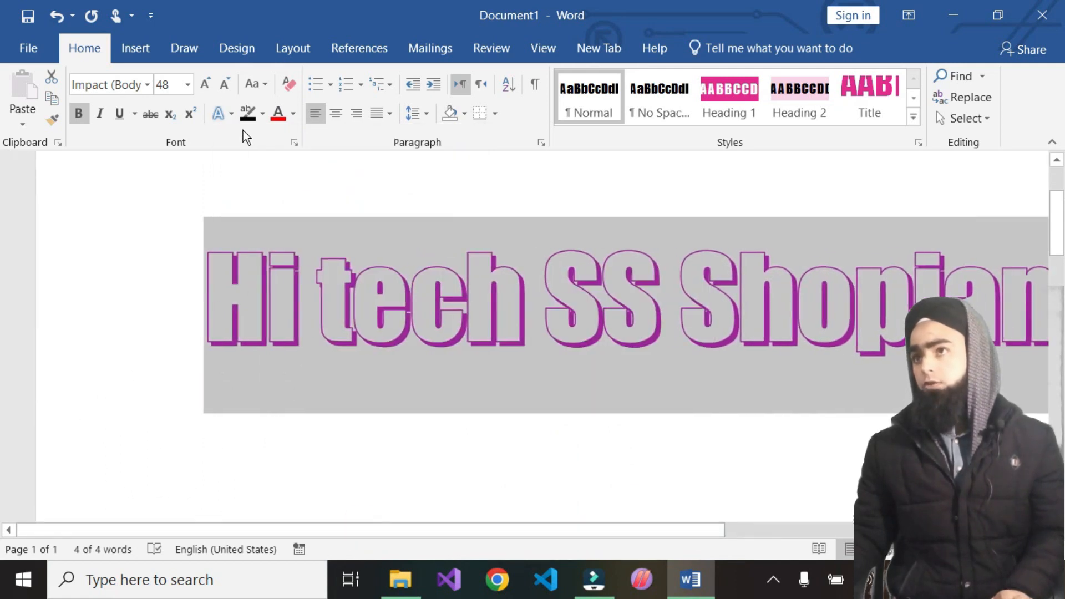
# Try the second and then the first individual stylistic set on the selected line
pyautogui.click(238, 115)
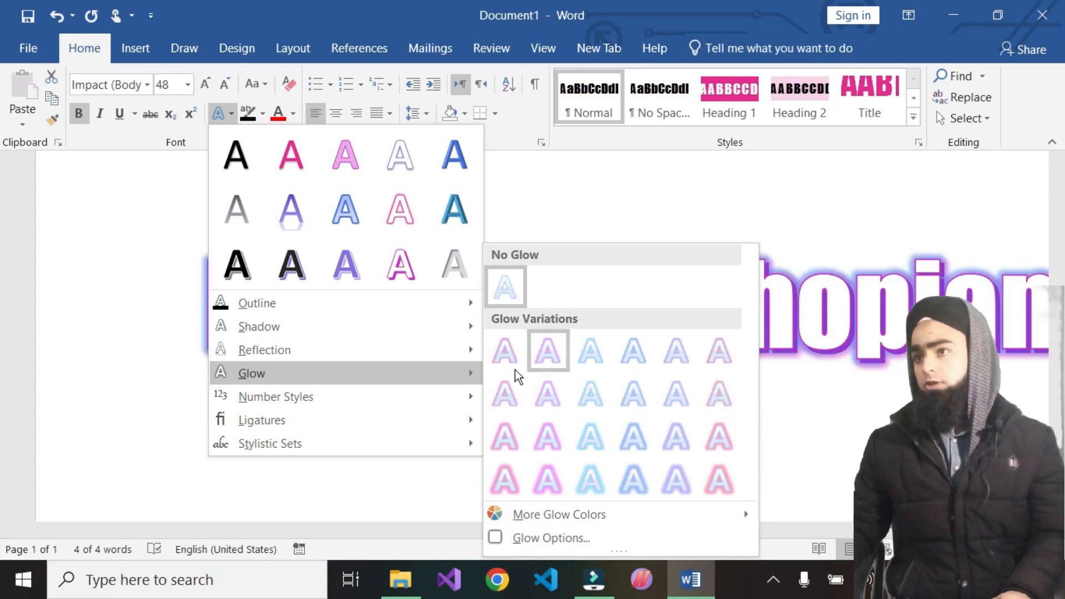
pyautogui.moveTo(297, 432)
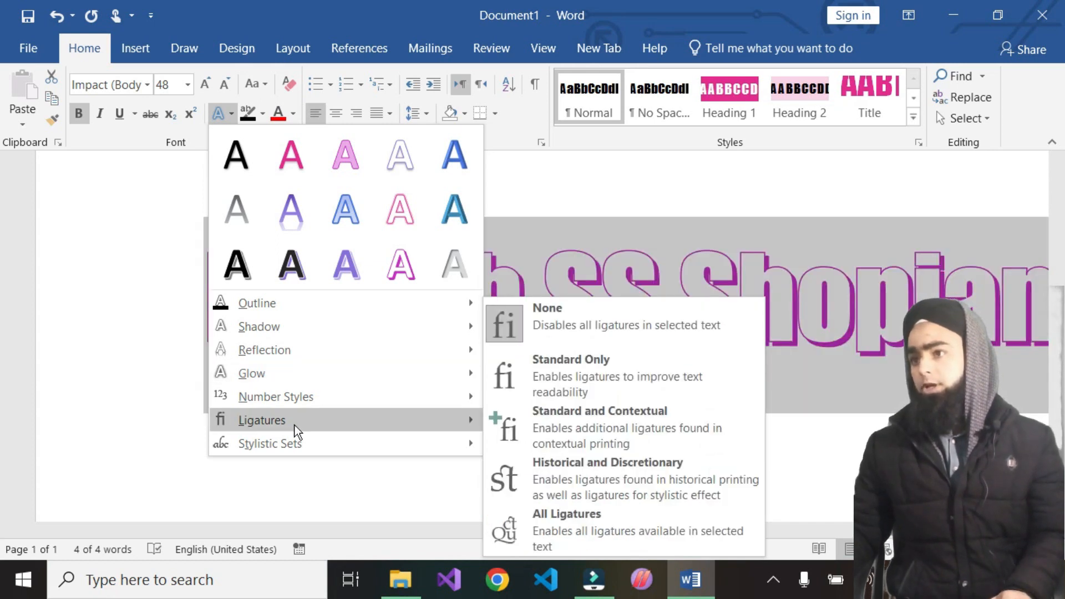
pyautogui.moveTo(318, 456)
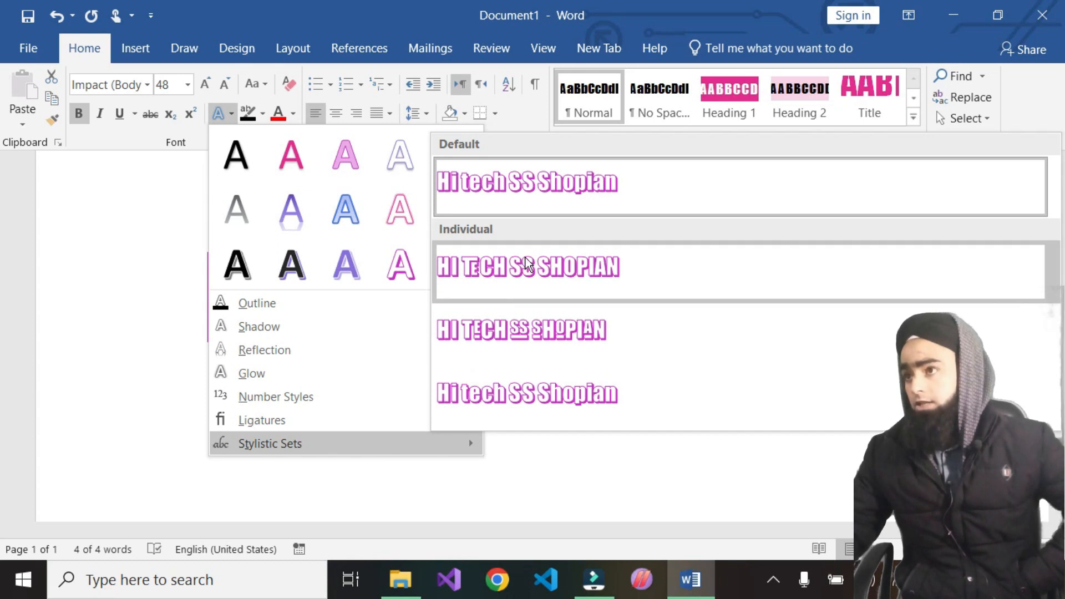
pyautogui.click(508, 331)
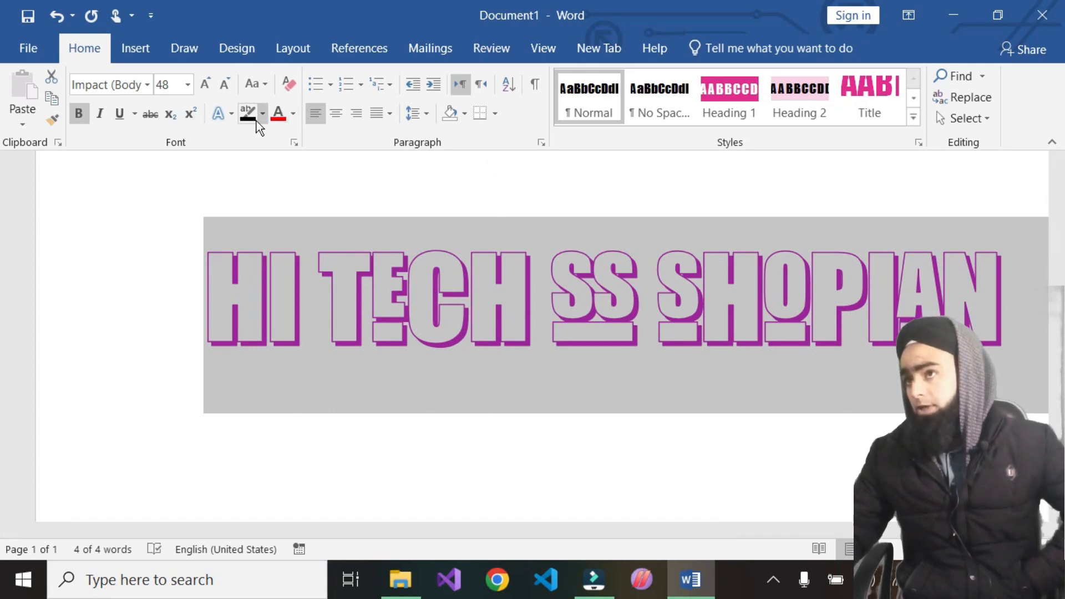
pyautogui.click(232, 113)
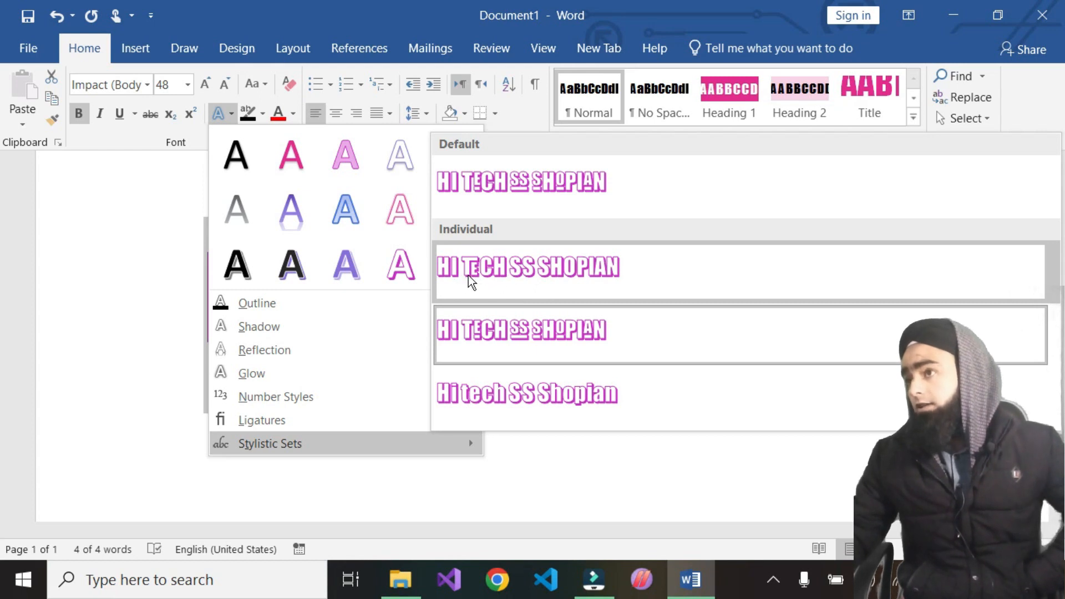
pyautogui.click(489, 284)
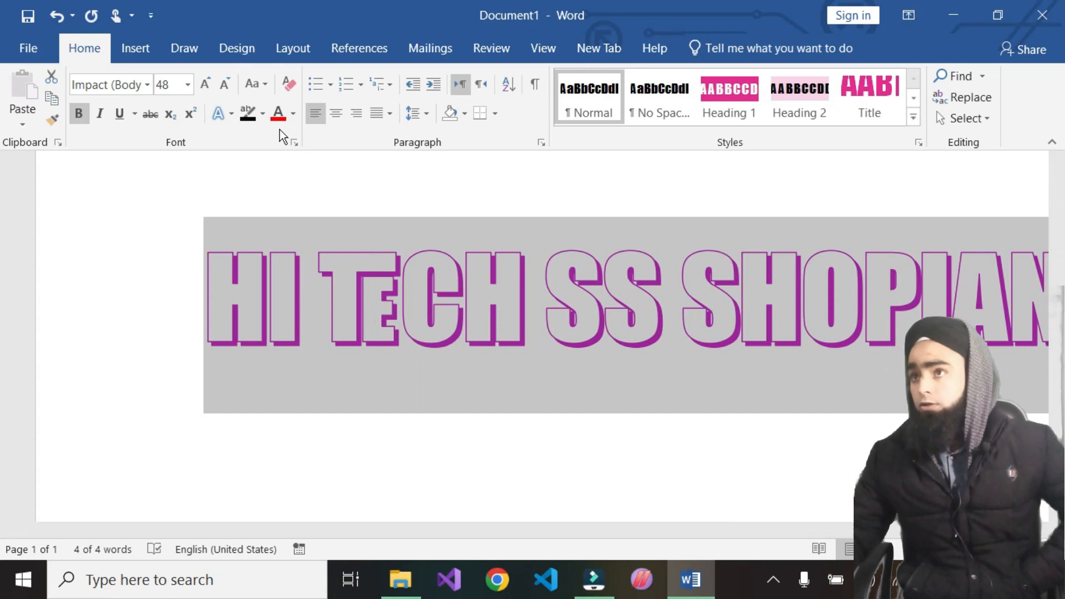
# Apply the third individual stylistic set, with normal mixed-case letters, to the selected line
pyautogui.click(229, 113)
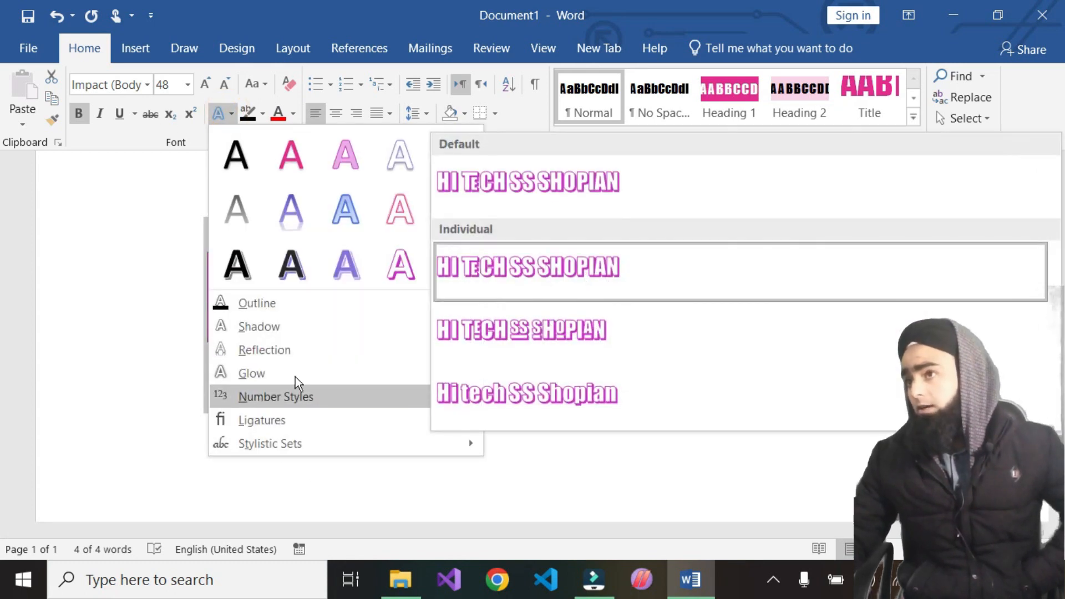
pyautogui.click(647, 402)
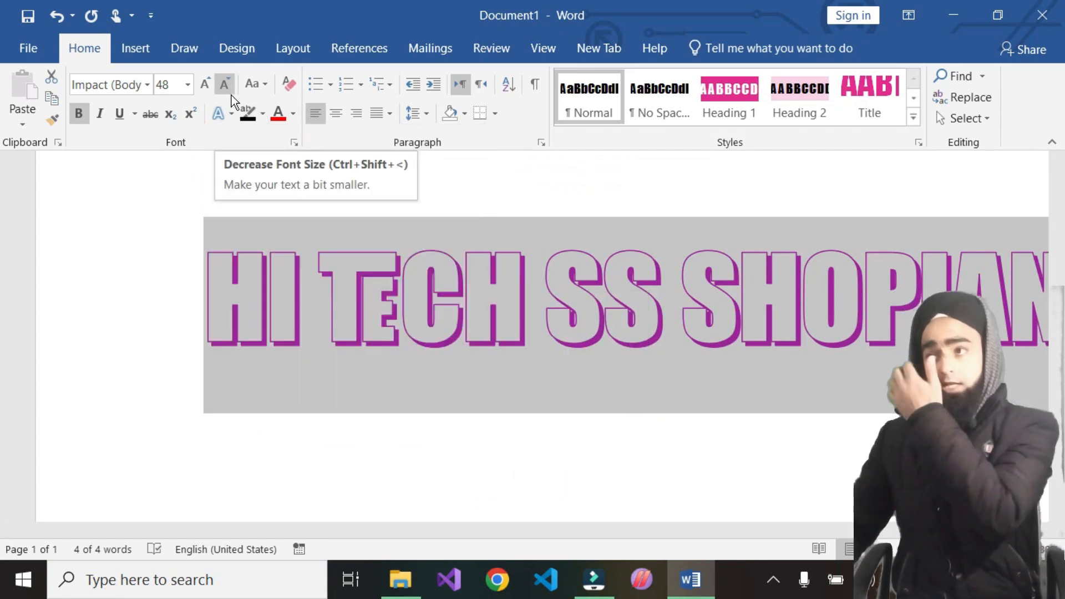
pyautogui.click(229, 119)
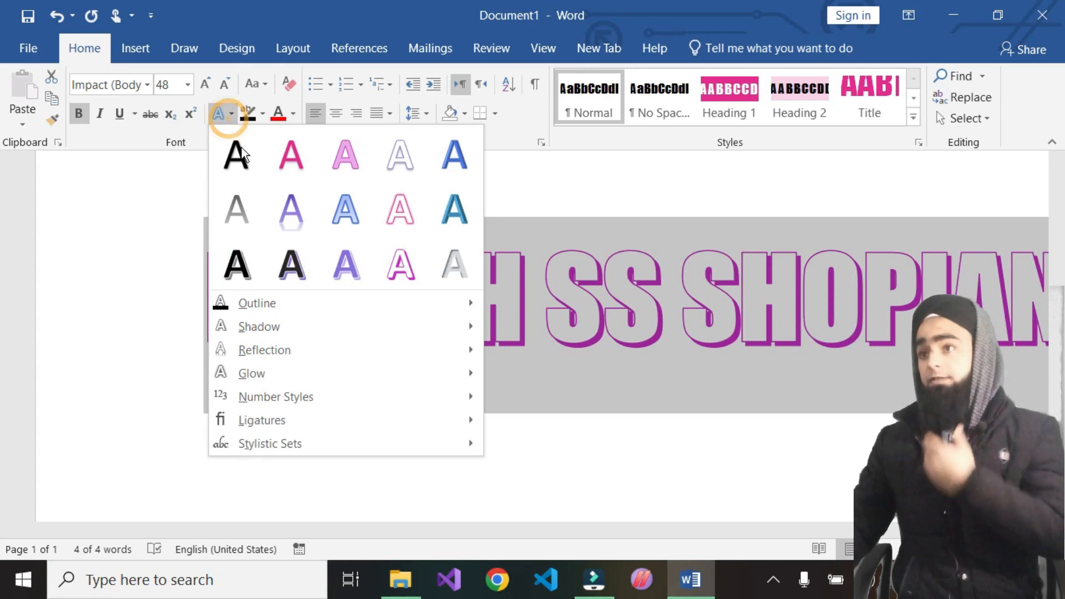
pyautogui.moveTo(451, 449)
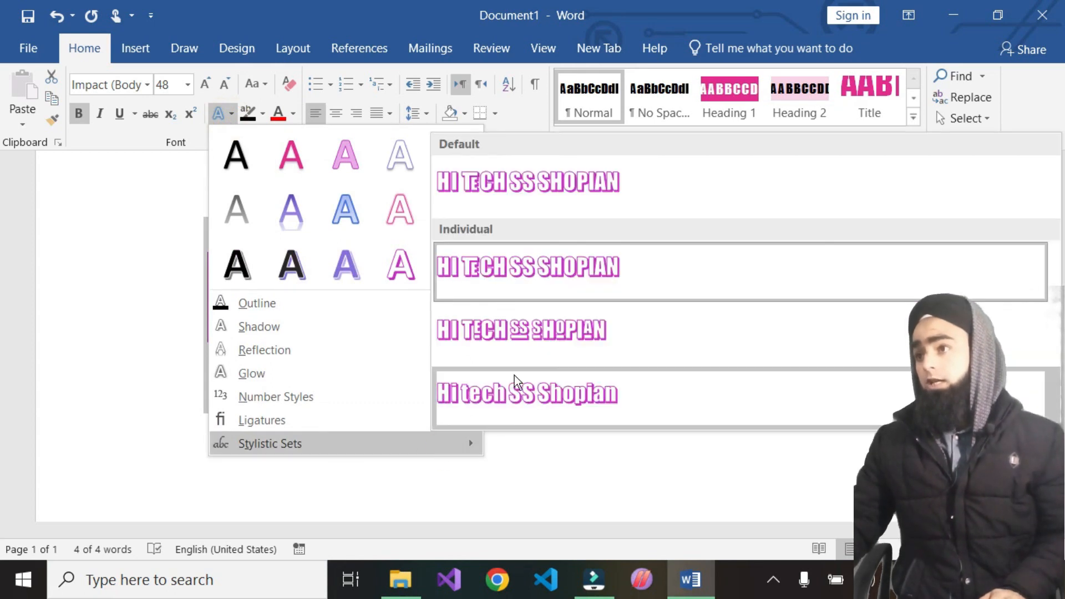
pyautogui.click(510, 407)
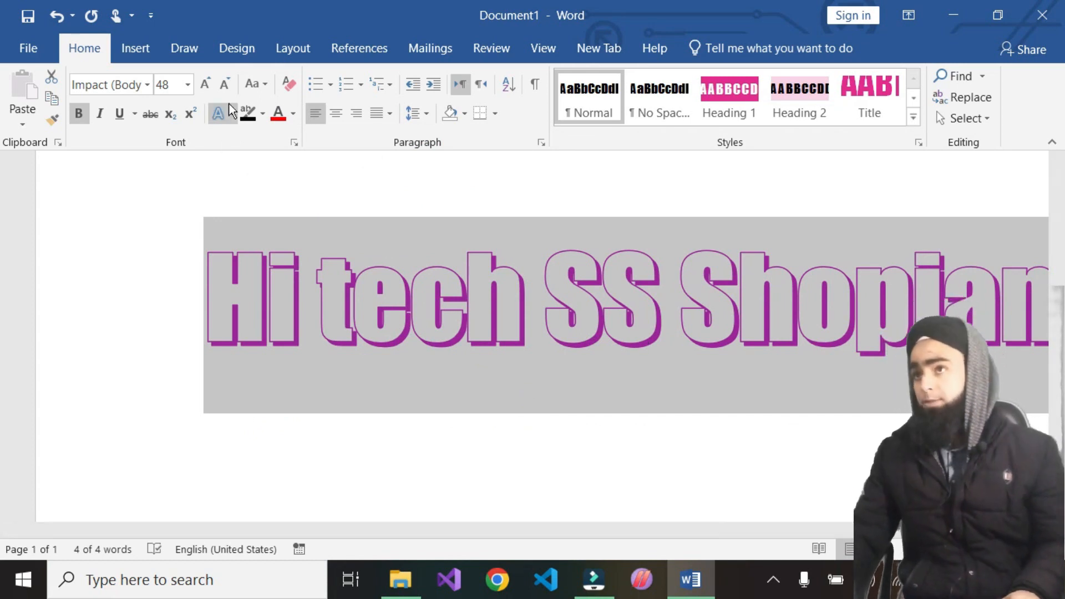
# Try to change the selected line to sentence case
pyautogui.click(264, 91)
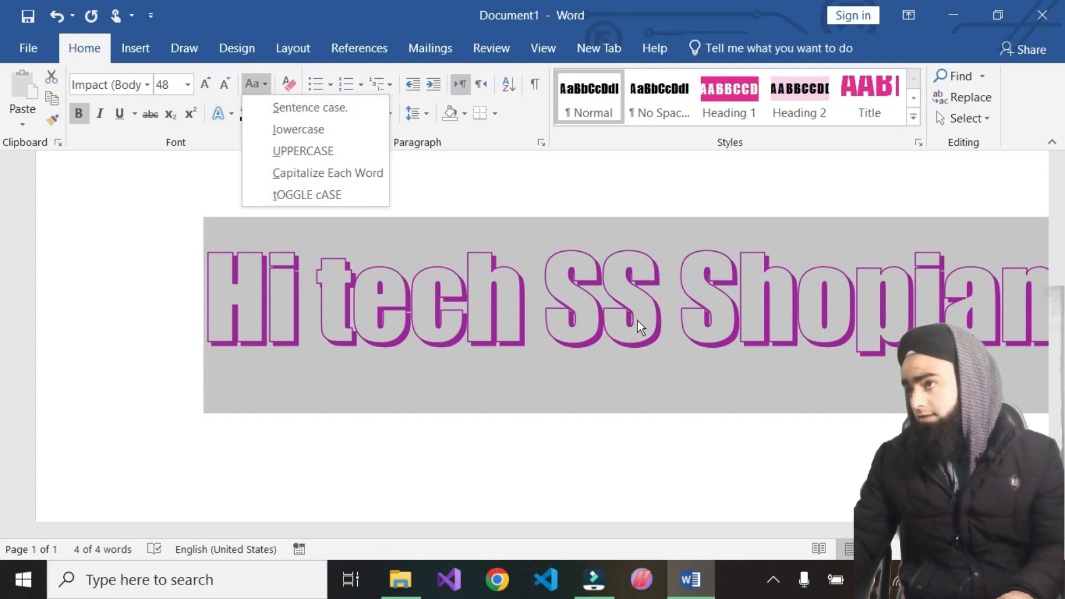
pyautogui.click(311, 113)
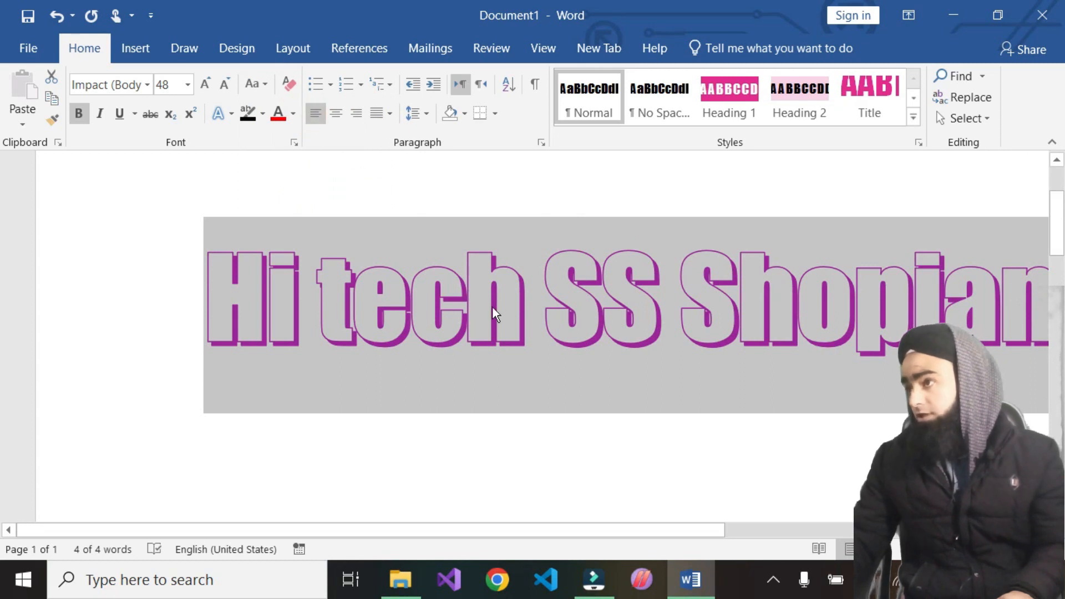
# Apply the black-fill text effect with a soft shadow to the line and set its font to Arial (Body)
pyautogui.click(231, 115)
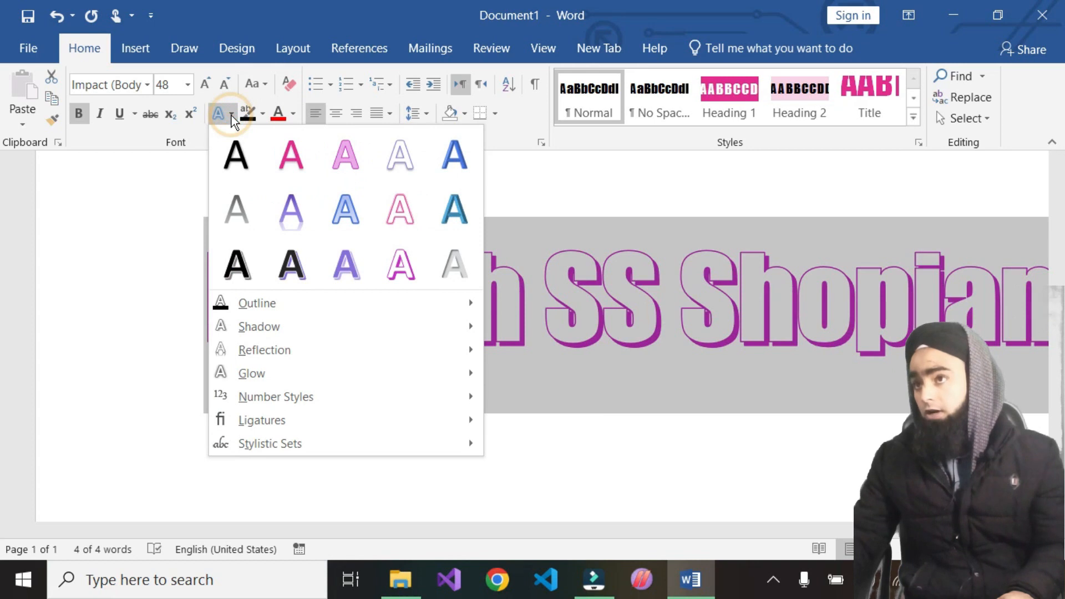
pyautogui.click(240, 150)
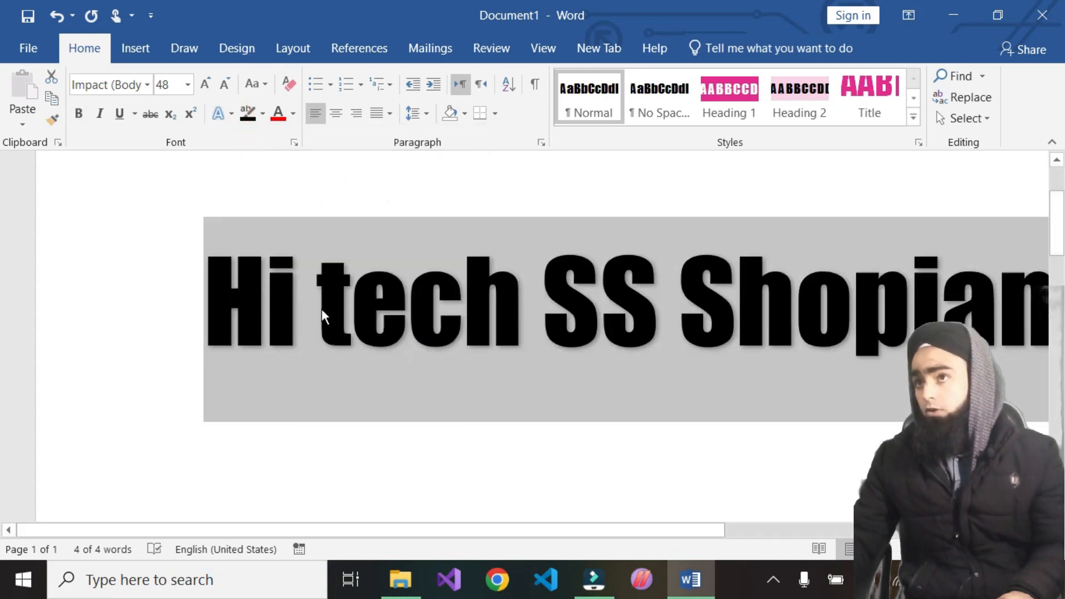
pyautogui.click(148, 84)
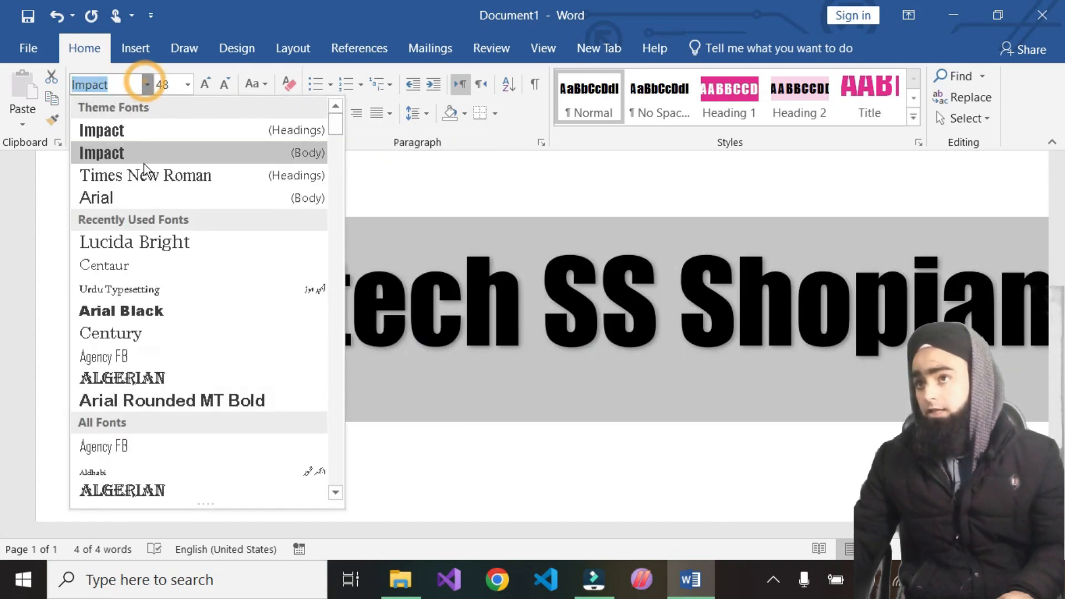
pyautogui.click(107, 203)
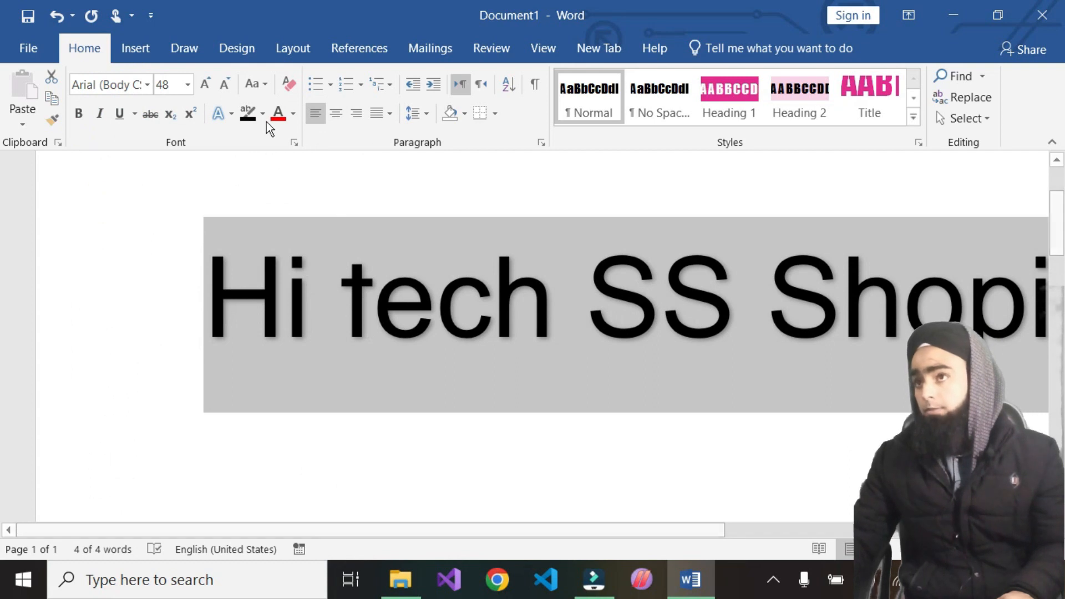
# Change the selected line to lowercase and then to sentence case
pyautogui.click(258, 85)
pyautogui.click(310, 122)
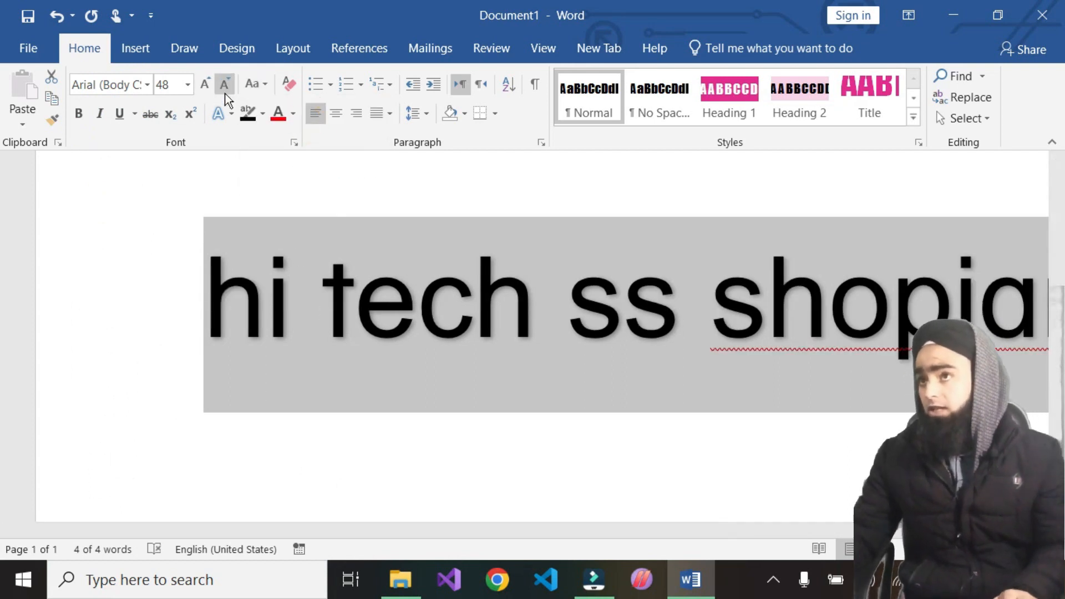
pyautogui.click(265, 84)
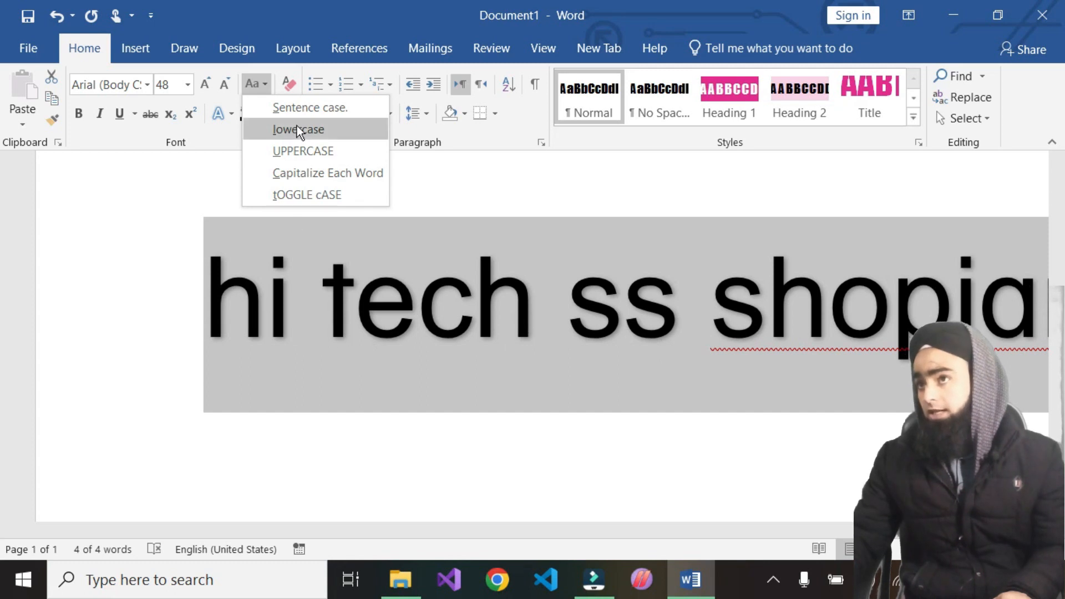
pyautogui.click(315, 115)
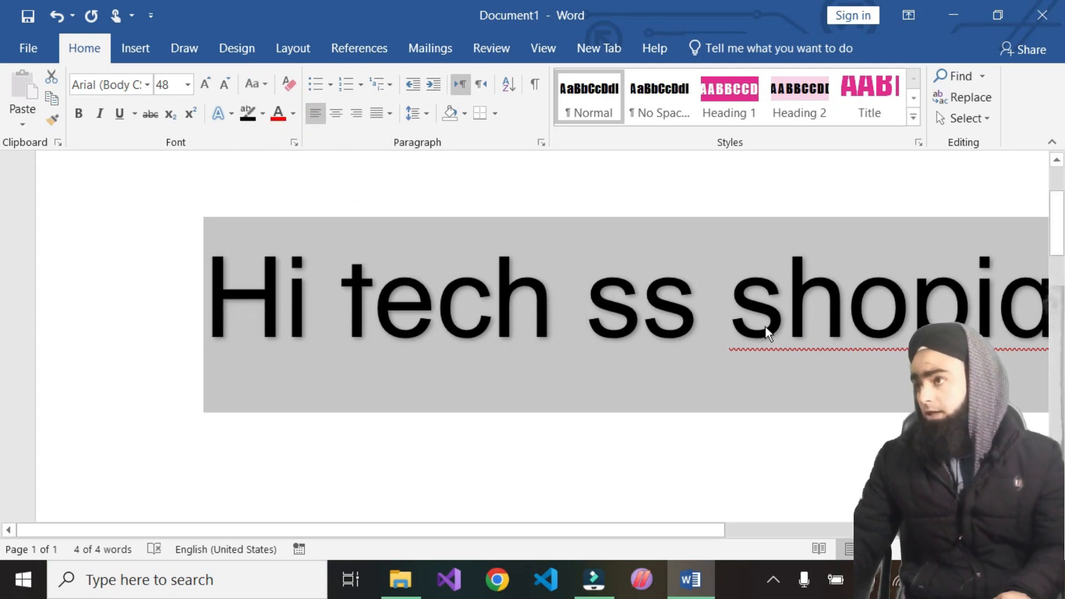
# Change the selected line to uppercase and set its font size to 36
pyautogui.scroll(-3, 550, 448)
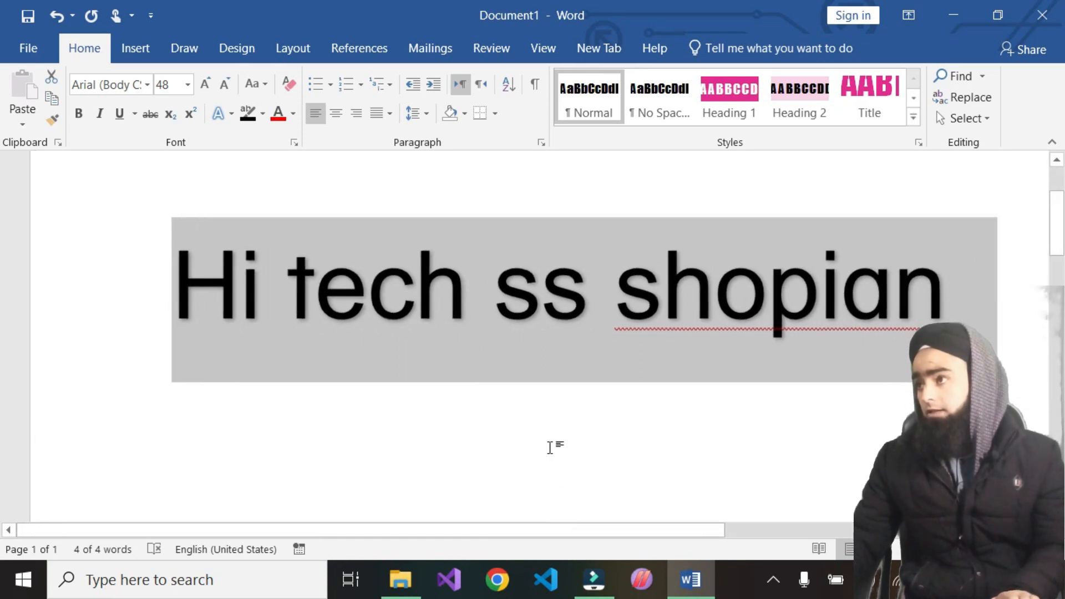
pyautogui.click(264, 84)
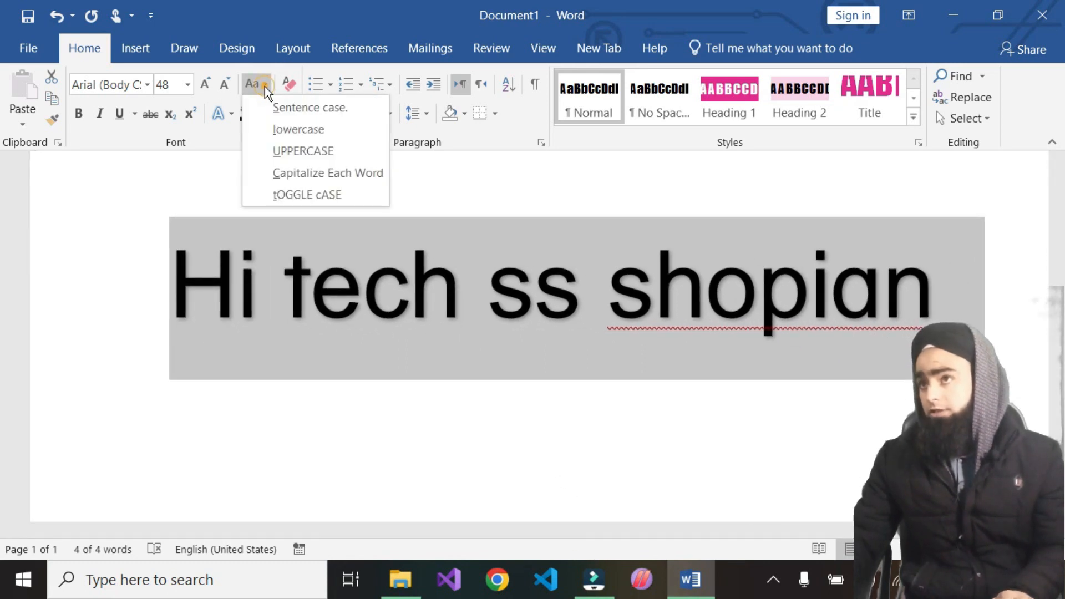
pyautogui.click(308, 158)
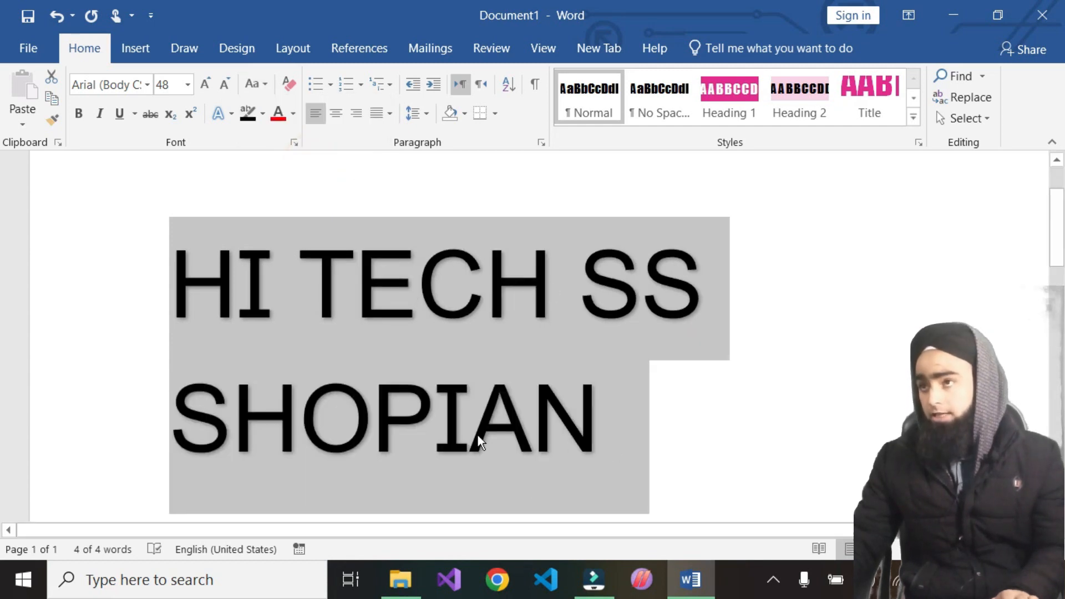
pyautogui.click(227, 84)
pyautogui.click(227, 84)
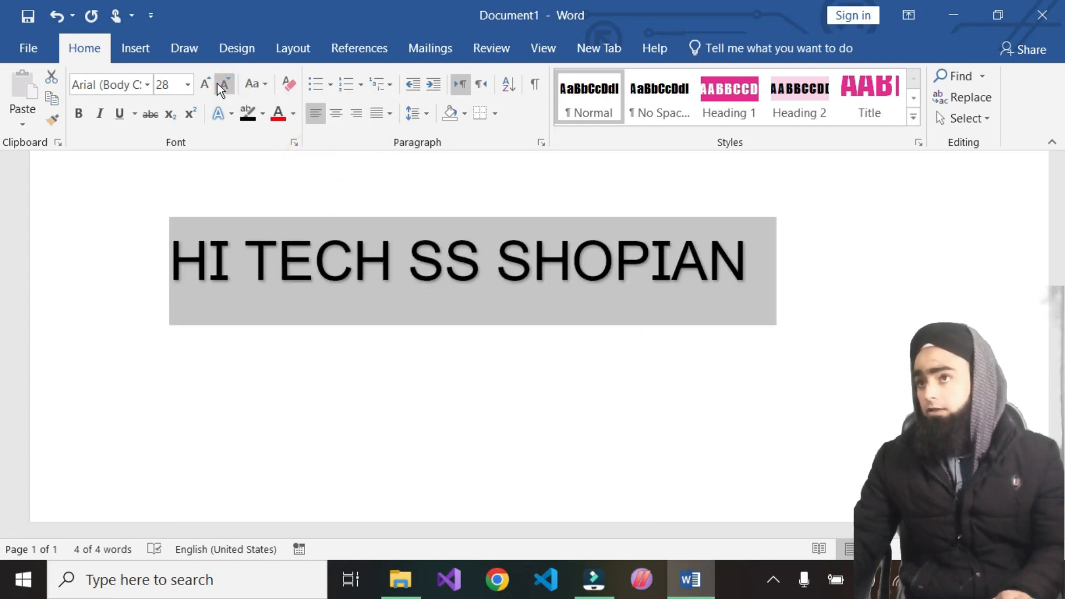
pyautogui.click(208, 85)
# Capitalize each word of the selected line, and apply toggle case to it twice
pyautogui.click(254, 84)
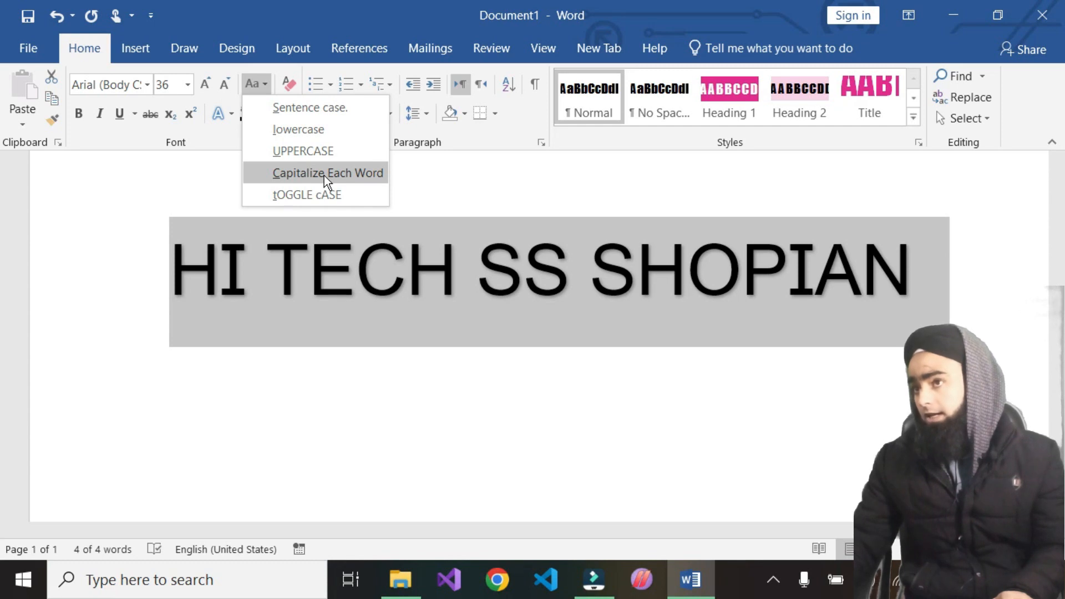
pyautogui.click(324, 173)
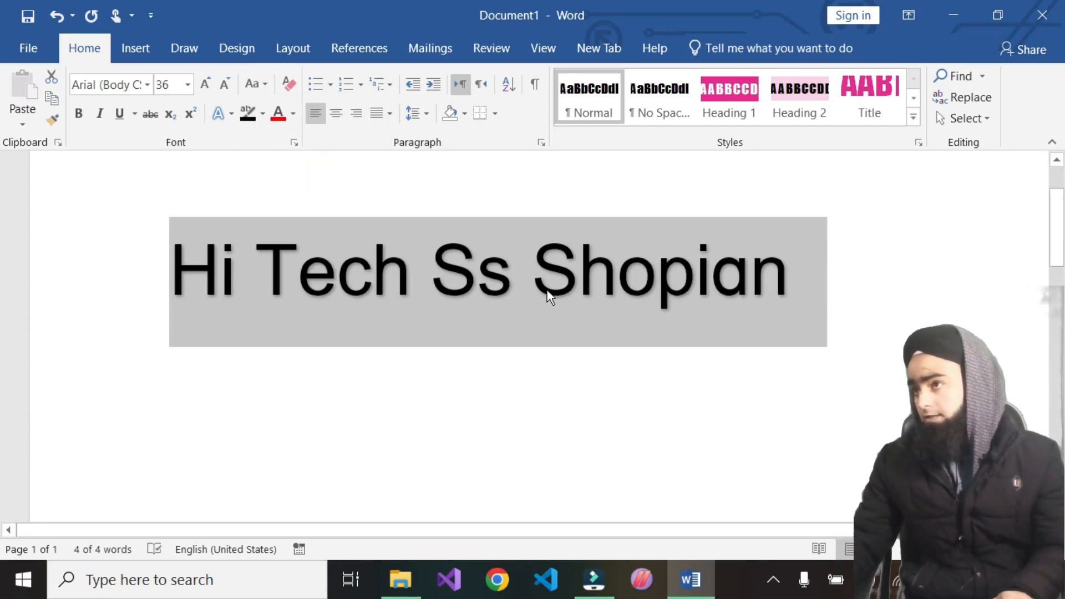
pyautogui.click(258, 85)
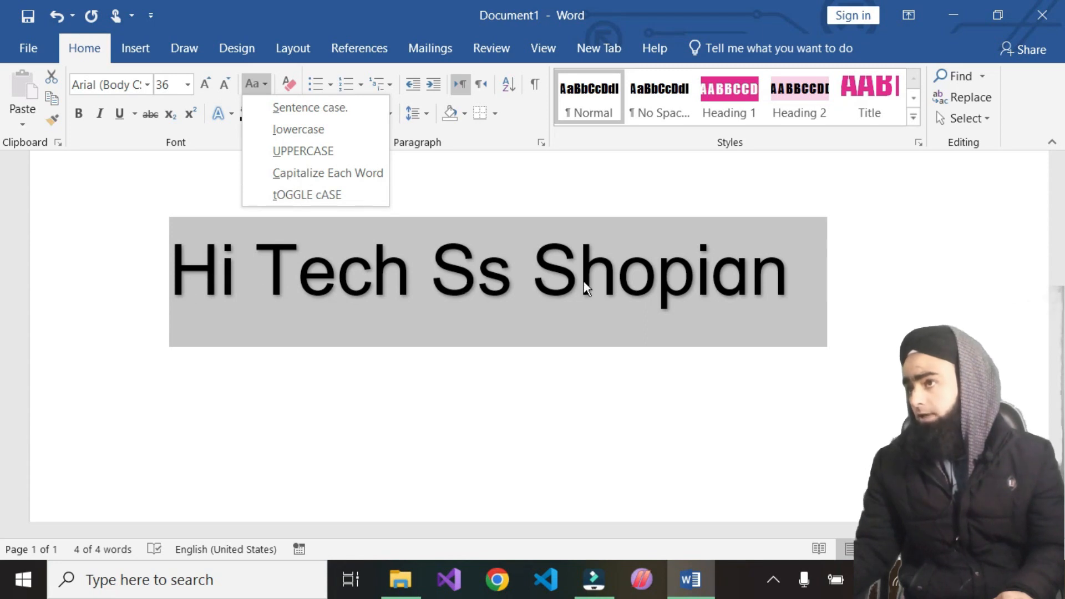
pyautogui.click(335, 198)
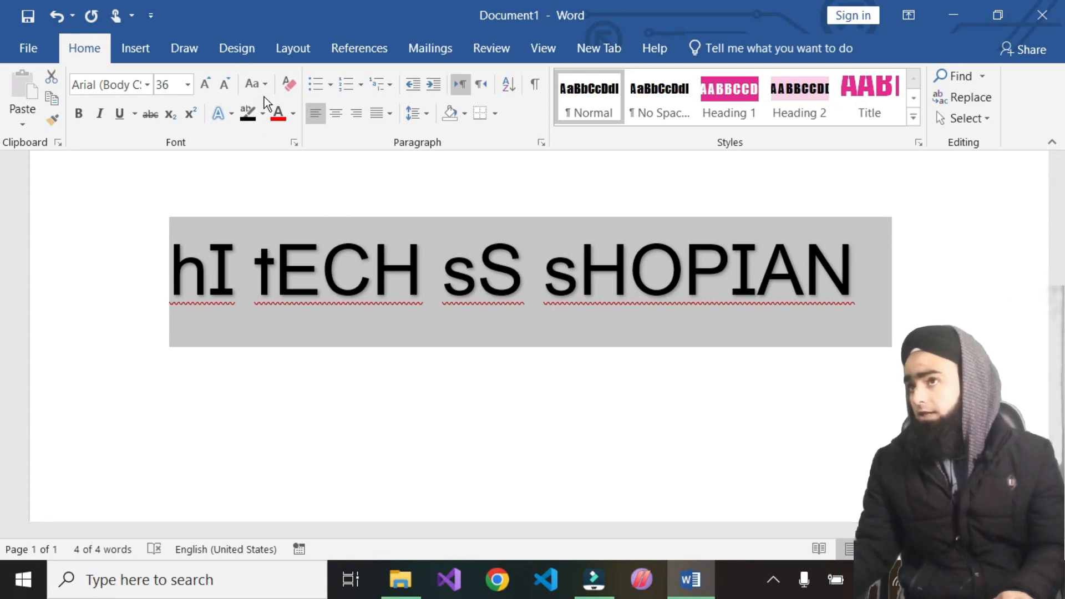
pyautogui.click(269, 83)
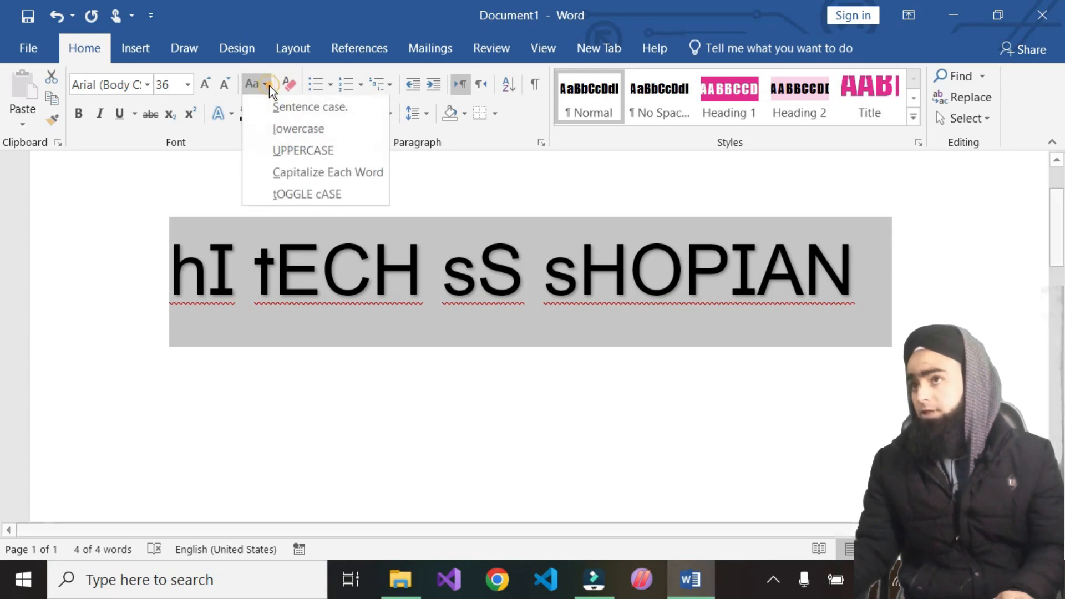
pyautogui.click(305, 194)
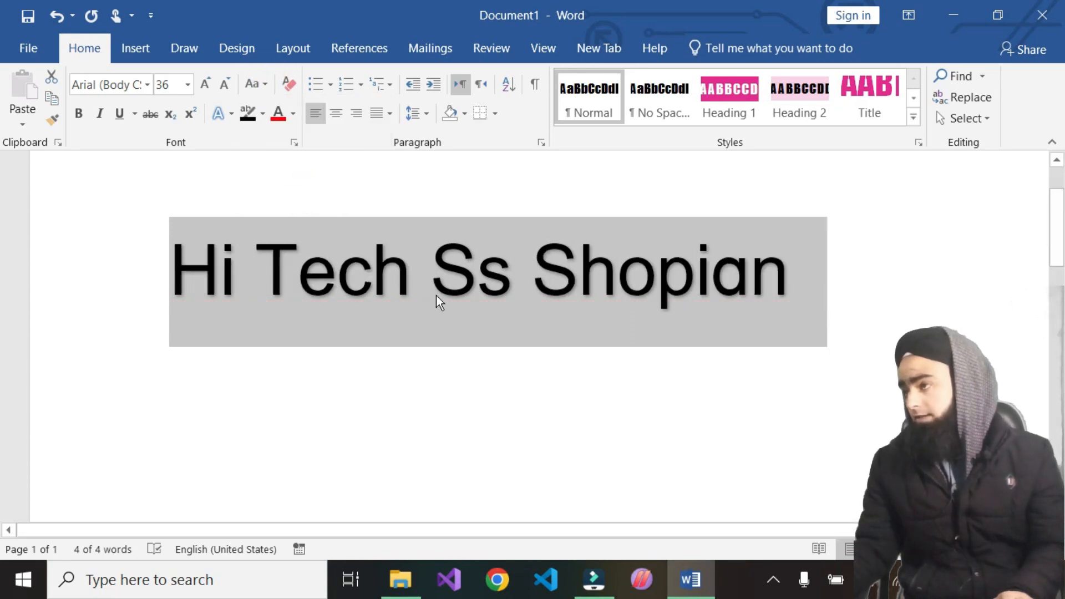
# Change the selected line to uppercase, and toggle its case to lowercase and back to uppercase
pyautogui.click(264, 88)
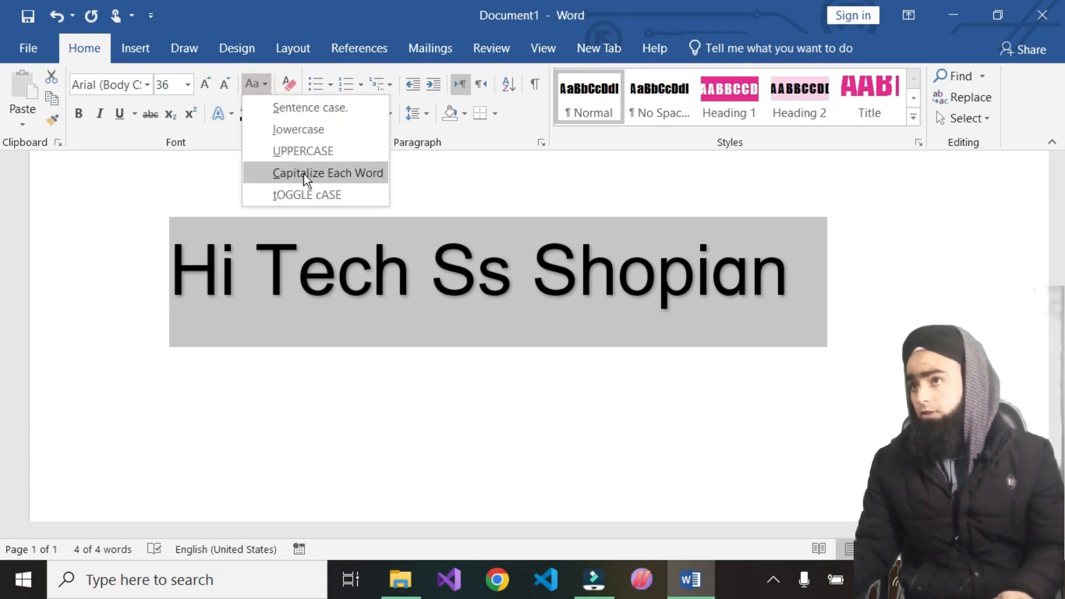
pyautogui.click(303, 148)
pyautogui.click(265, 85)
pyautogui.click(311, 199)
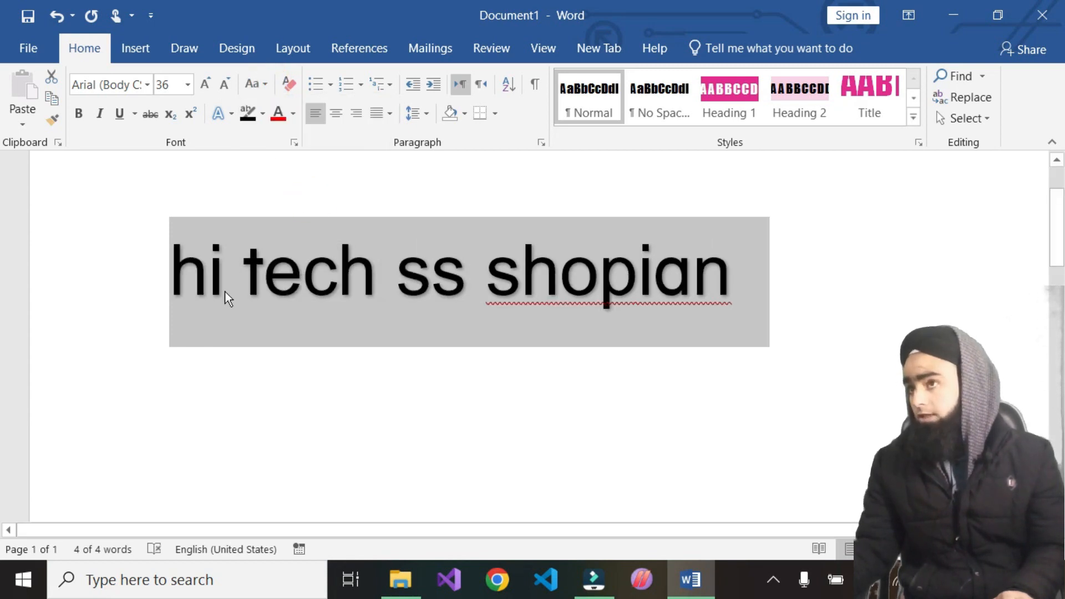
pyautogui.click(248, 89)
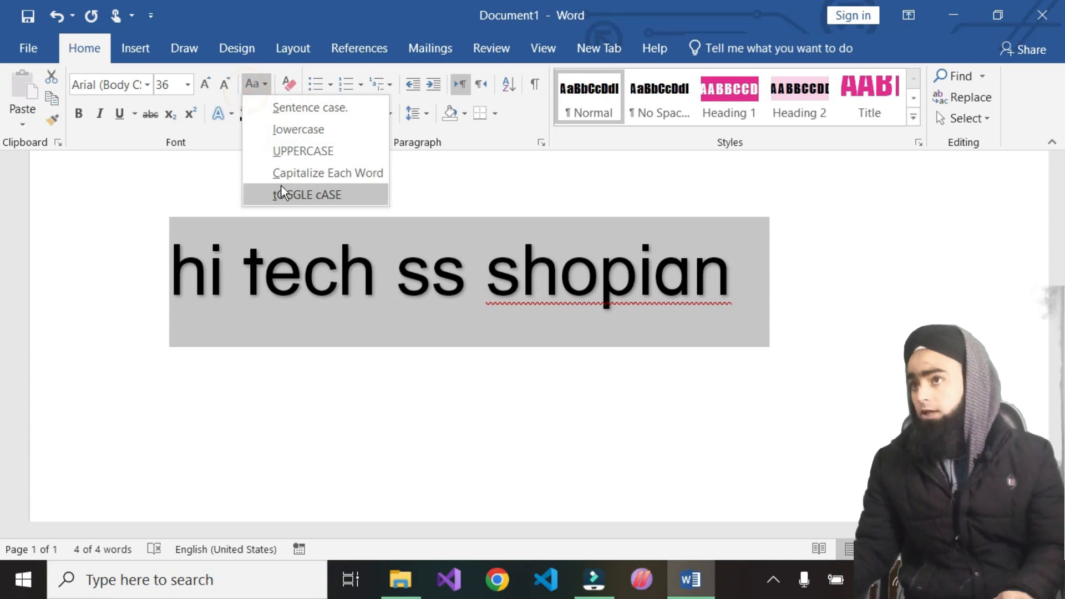
pyautogui.click(303, 196)
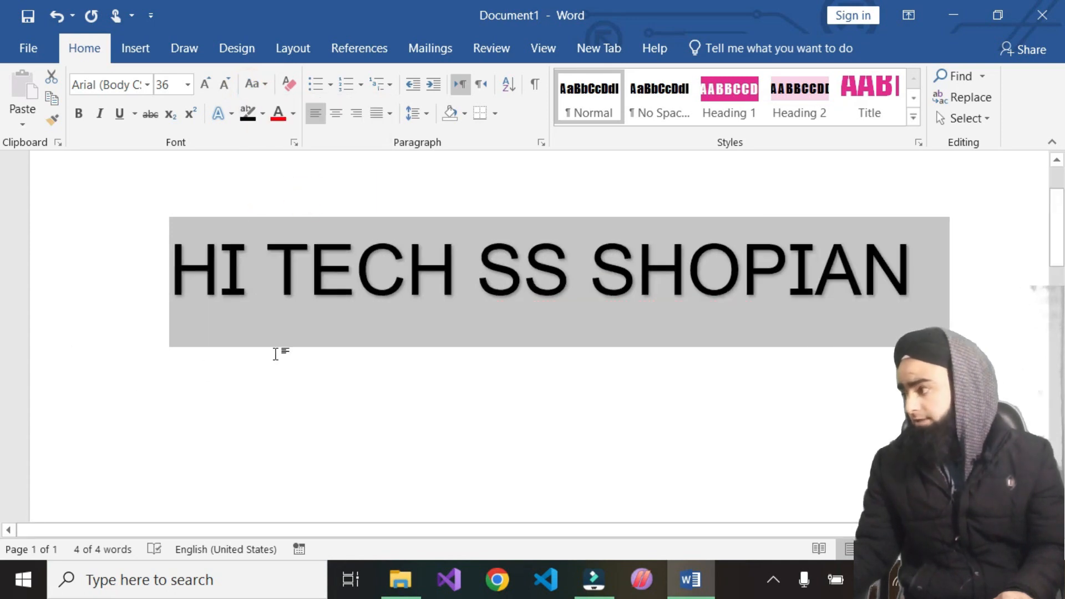
pyautogui.click(265, 86)
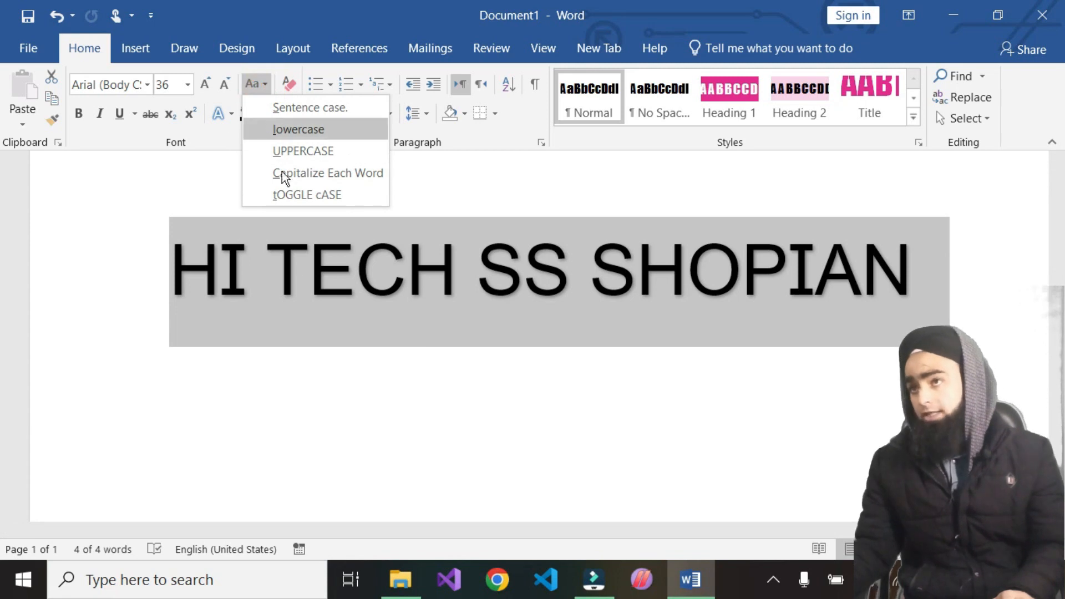
pyautogui.click(284, 242)
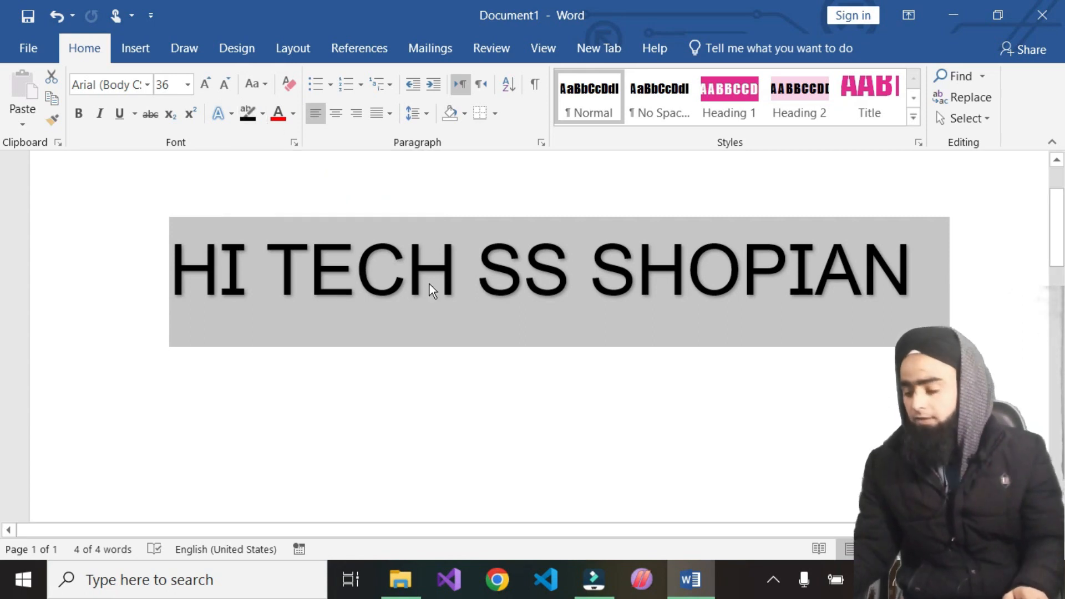
# Add a second line below the first one reading "HI TECH SS SHOPIAN"
pyautogui.click(331, 358)
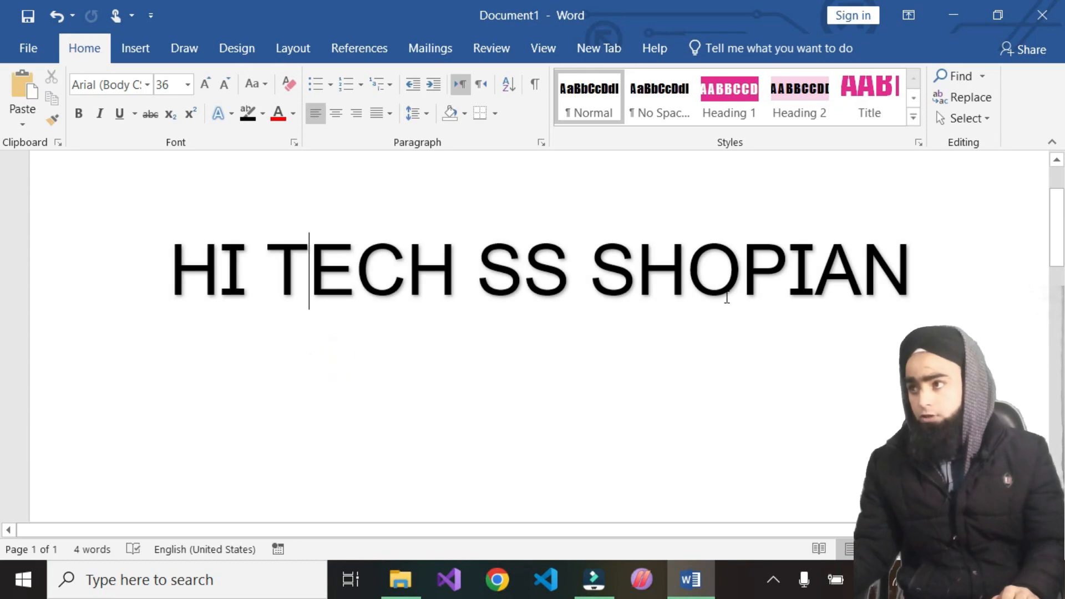
pyautogui.doubleClick(935, 304)
pyautogui.press('Return')
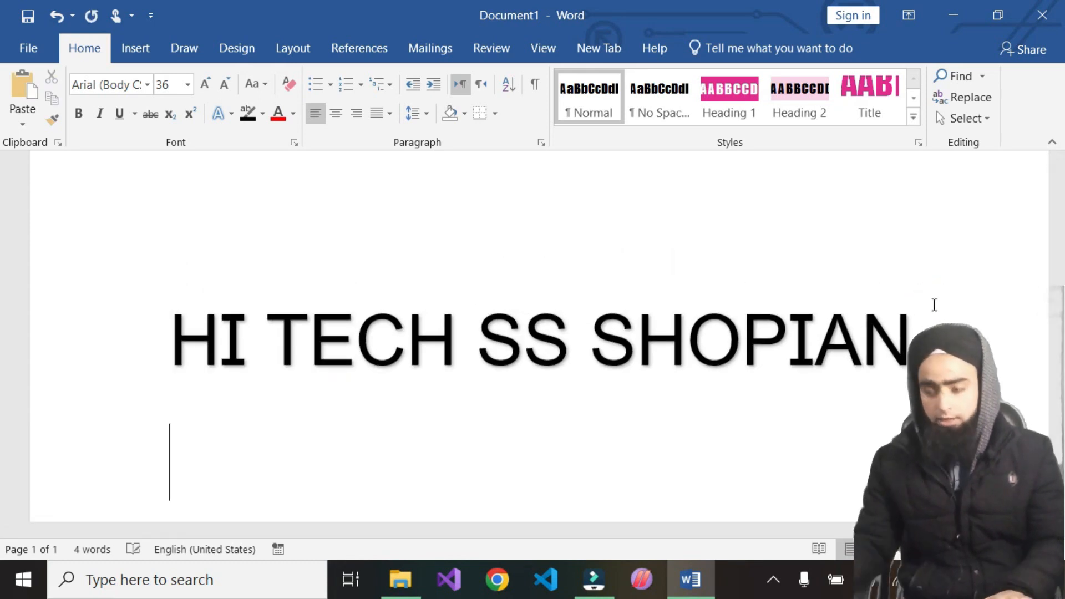
pyautogui.write('HI TECH SS SHOPIAN')
# Highlight the whole first line of text in yellow
pyautogui.moveTo(913, 194); pyautogui.dragTo(167, 189)
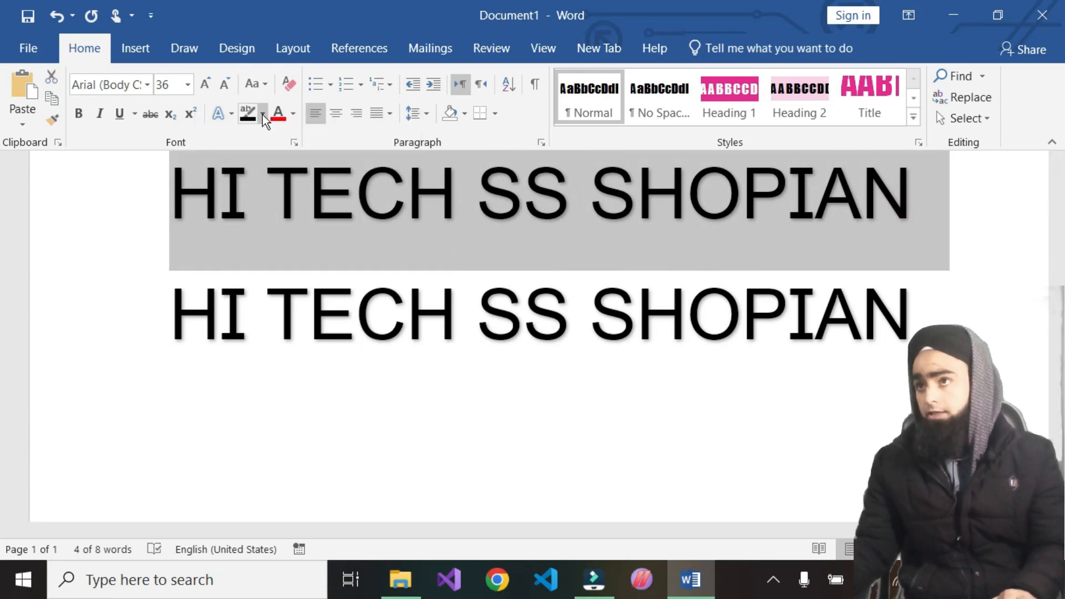
pyautogui.click(263, 114)
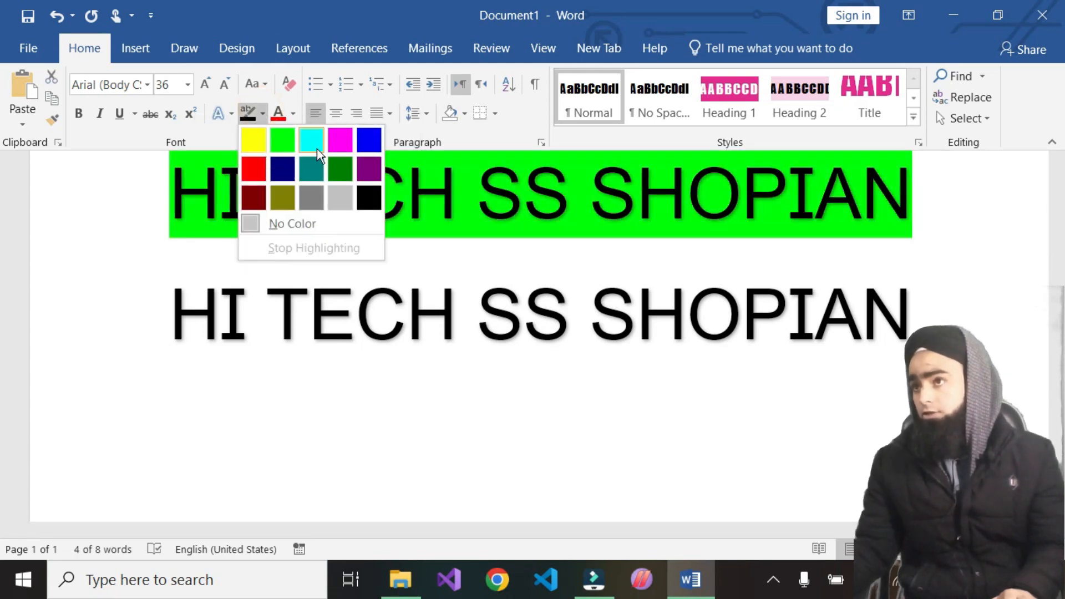
pyautogui.click(252, 141)
pyautogui.scroll(3, 497, 345)
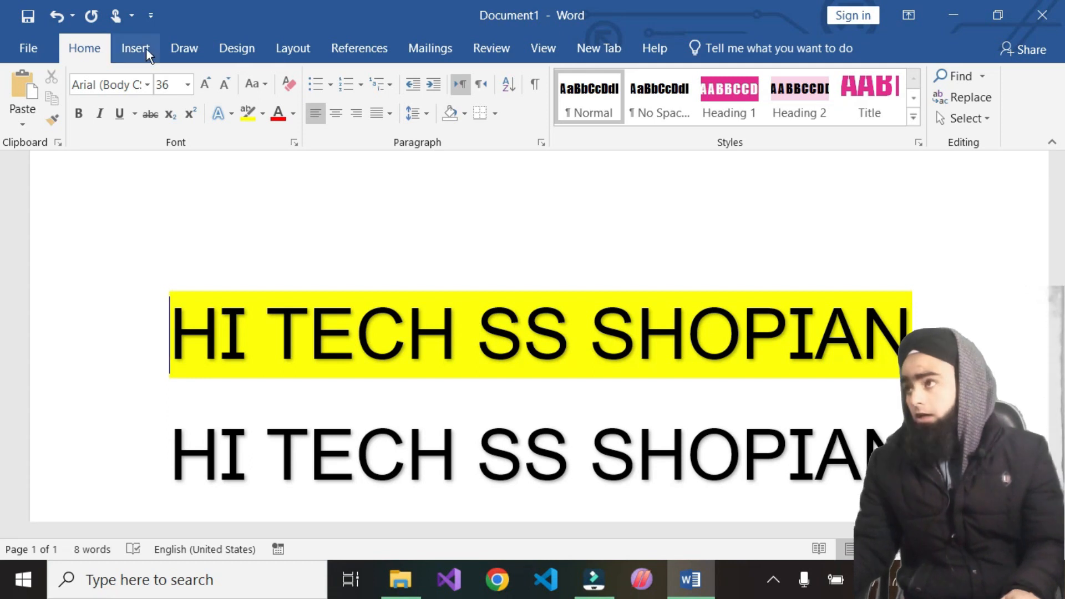
# Set the page colour to the standard red
pyautogui.click(244, 50)
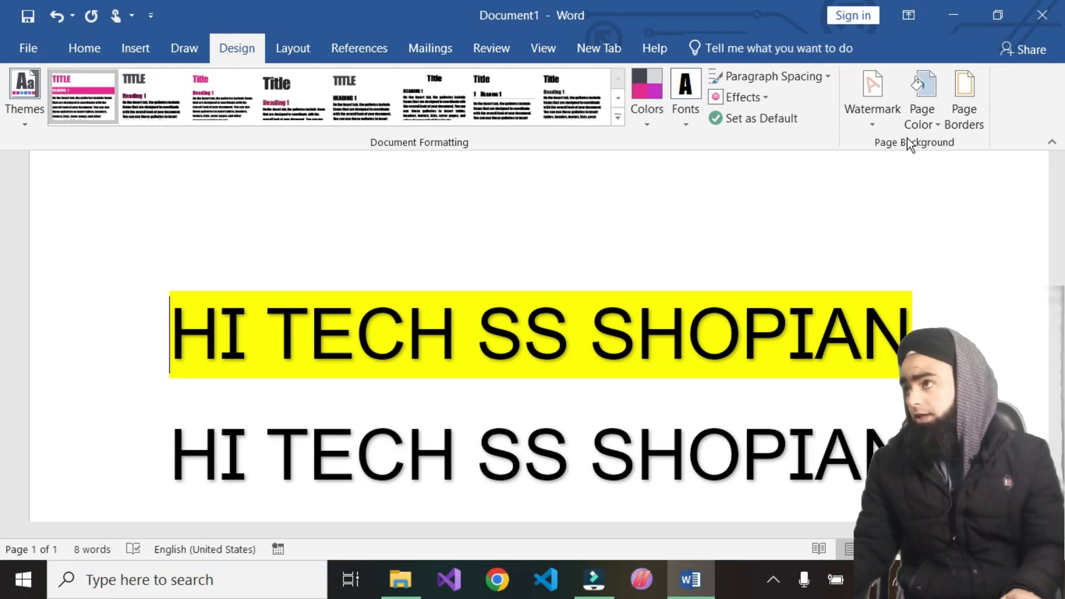
pyautogui.click(937, 125)
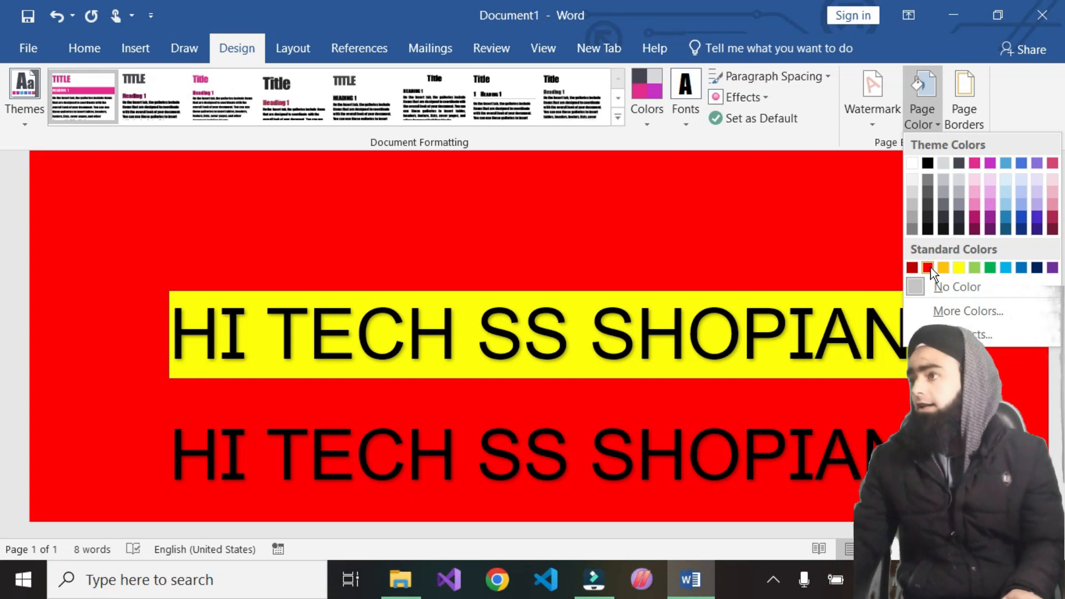
pyautogui.click(929, 268)
# Change the font colour of the yellow-highlighted line to red and then to white
pyautogui.moveTo(944, 333); pyautogui.dragTo(160, 338)
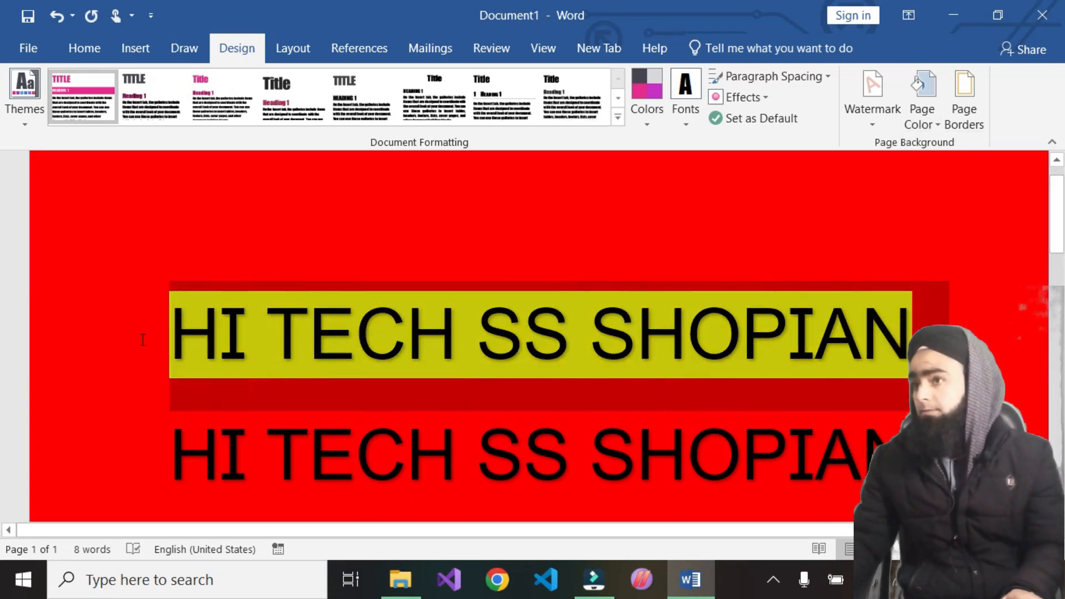
pyautogui.click(84, 49)
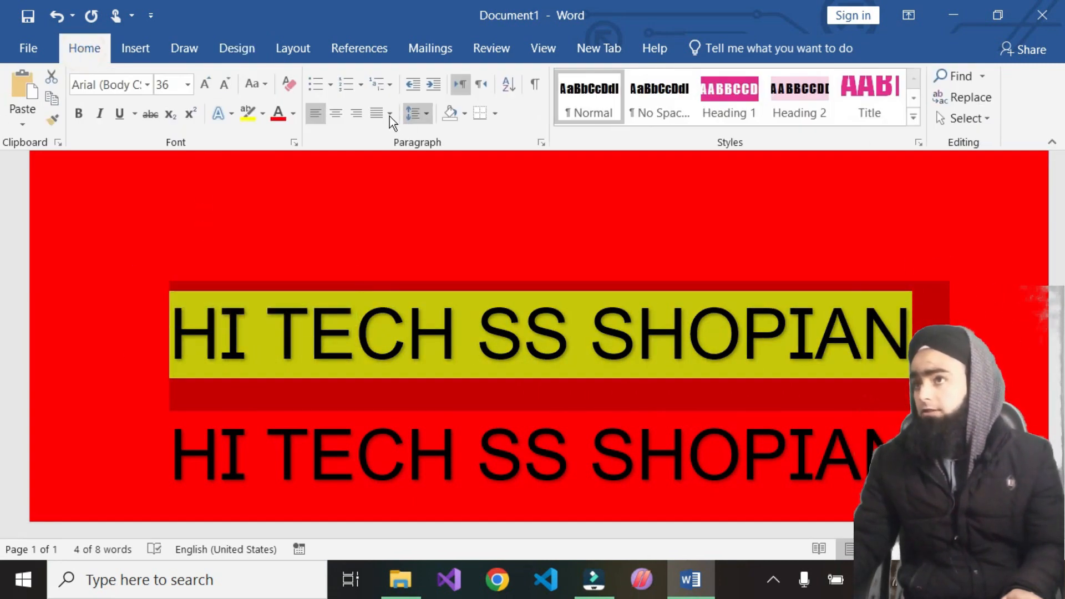
pyautogui.click(293, 112)
pyautogui.click(284, 111)
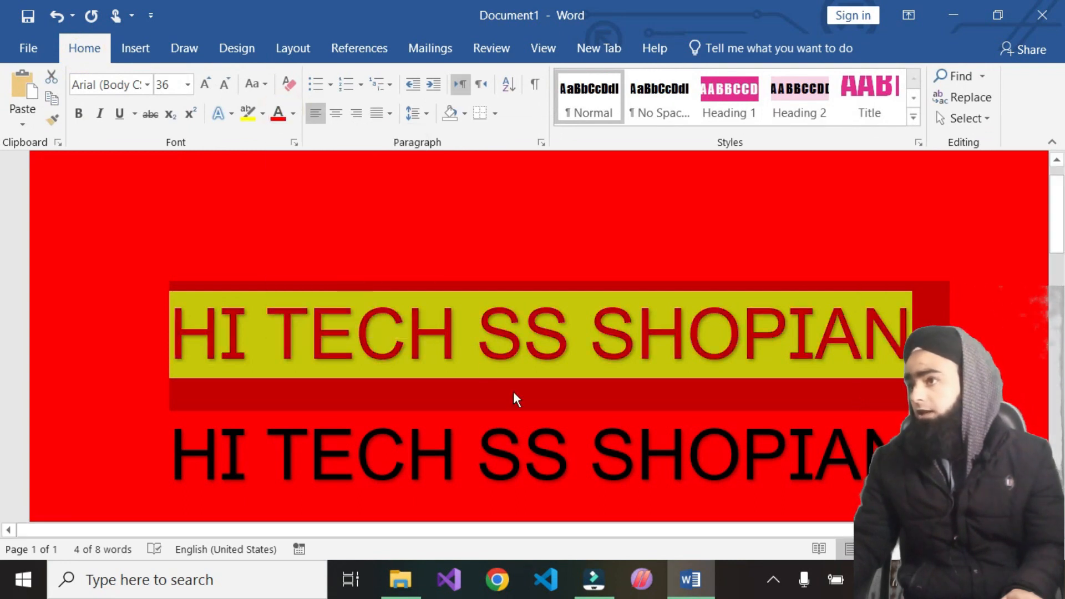
pyautogui.click(293, 116)
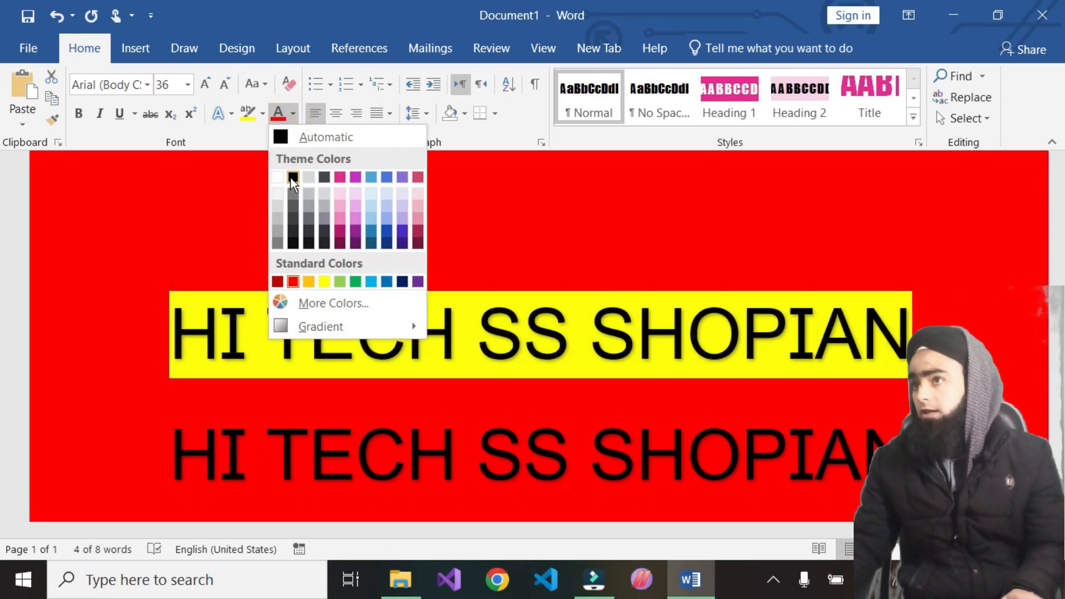
pyautogui.click(279, 179)
pyautogui.click(621, 354)
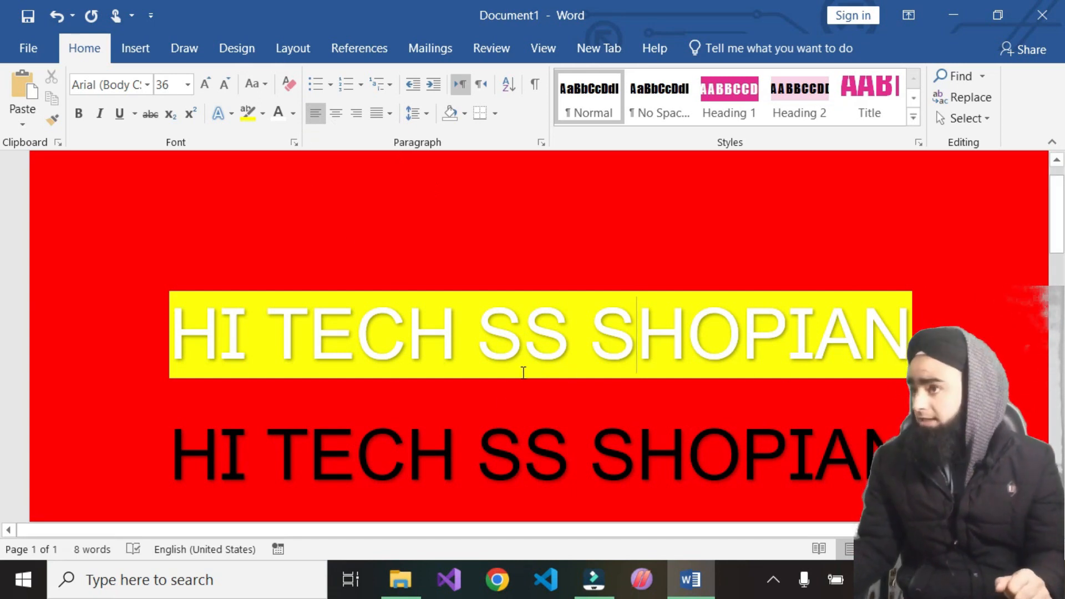
# Highlight only the second S of "SS" in the second line in yellow
pyautogui.moveTo(568, 458); pyautogui.dragTo(539, 460)
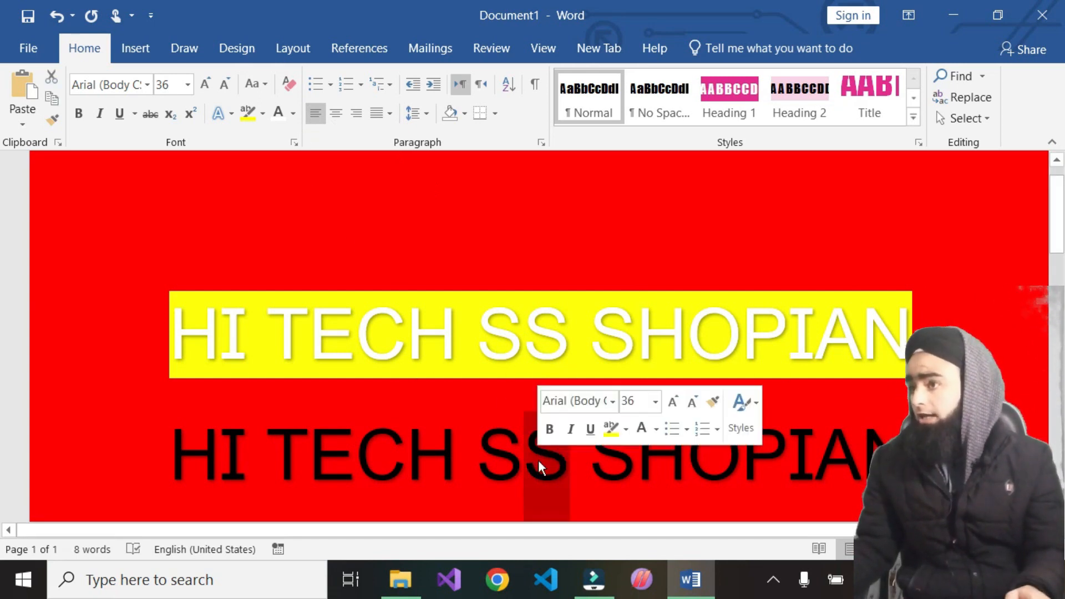
pyautogui.click(248, 112)
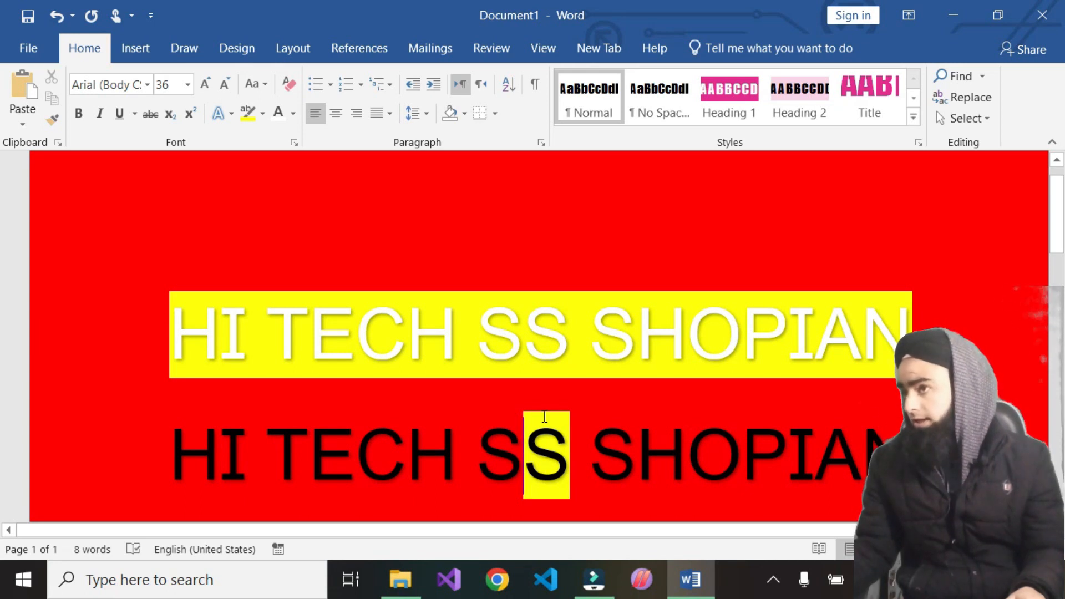
# Set the font colour of the second S of "SS" in the first line to the theme pink
pyautogui.moveTo(566, 336); pyautogui.dragTo(525, 337)
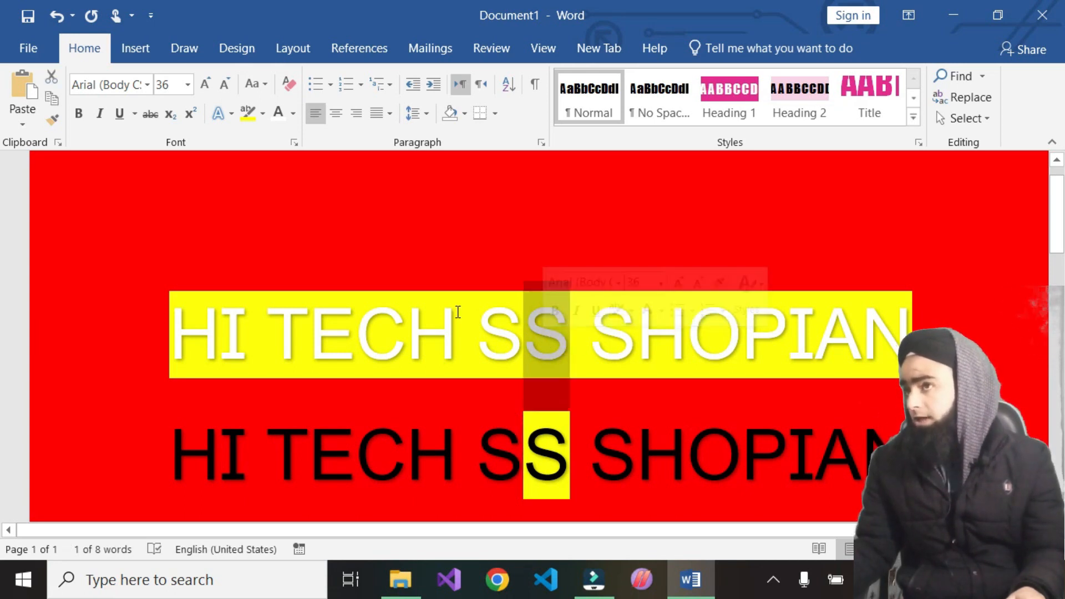
pyautogui.click(293, 115)
pyautogui.click(340, 178)
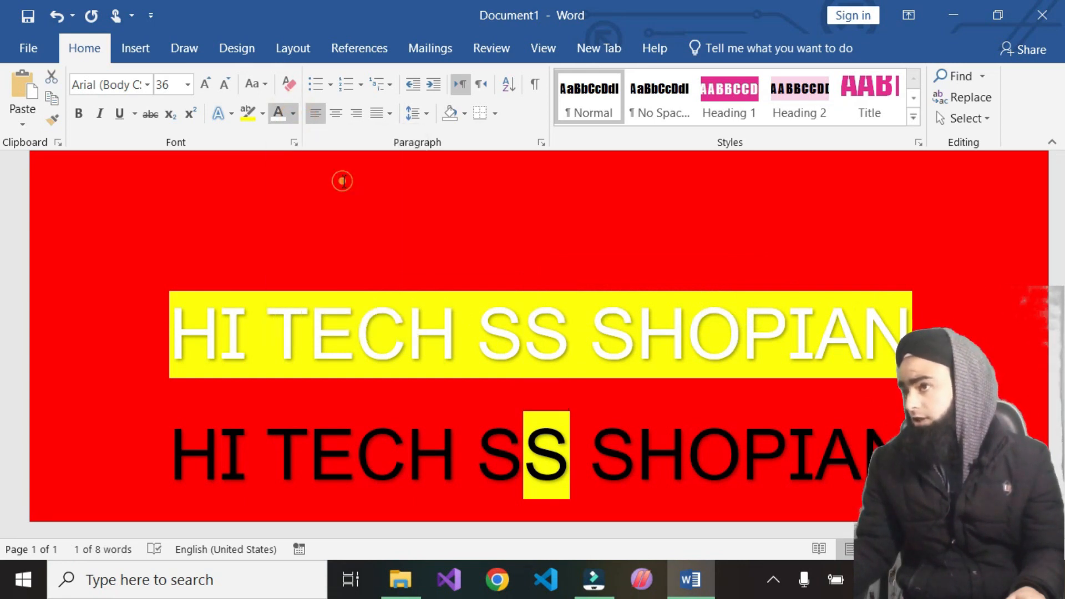
pyautogui.click(542, 341)
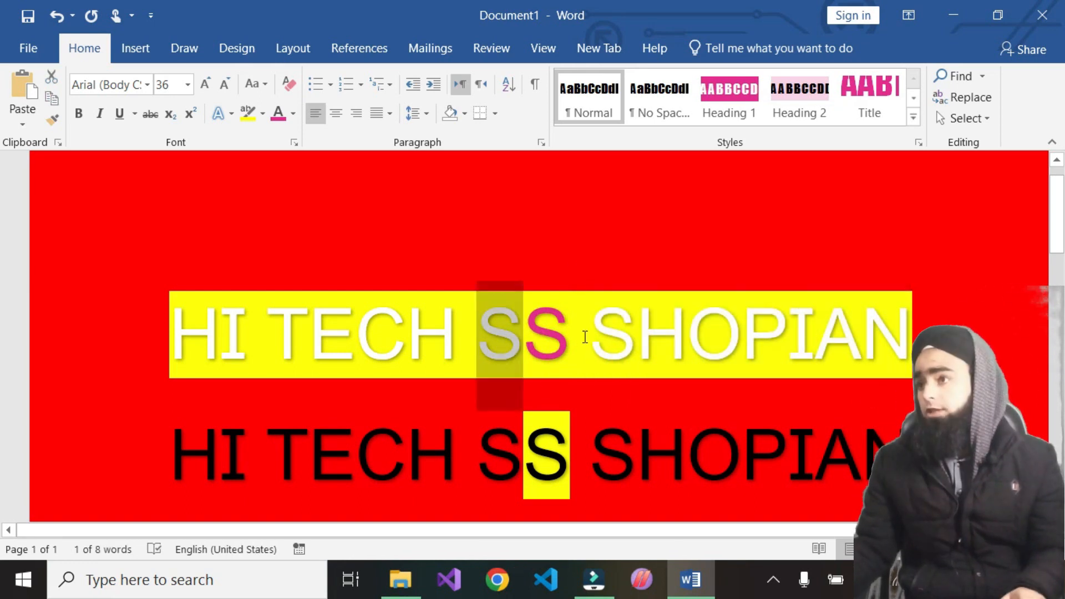
# Set the font colour of the first S of "SS" in the first line to the standard red
pyautogui.click(585, 337)
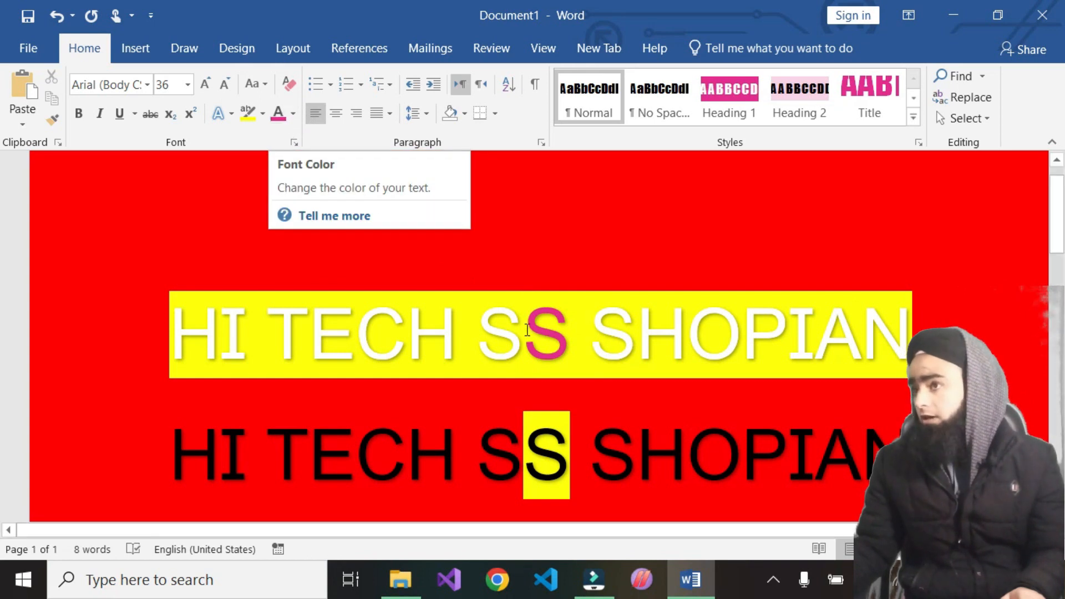
pyautogui.moveTo(530, 349); pyautogui.dragTo(483, 351)
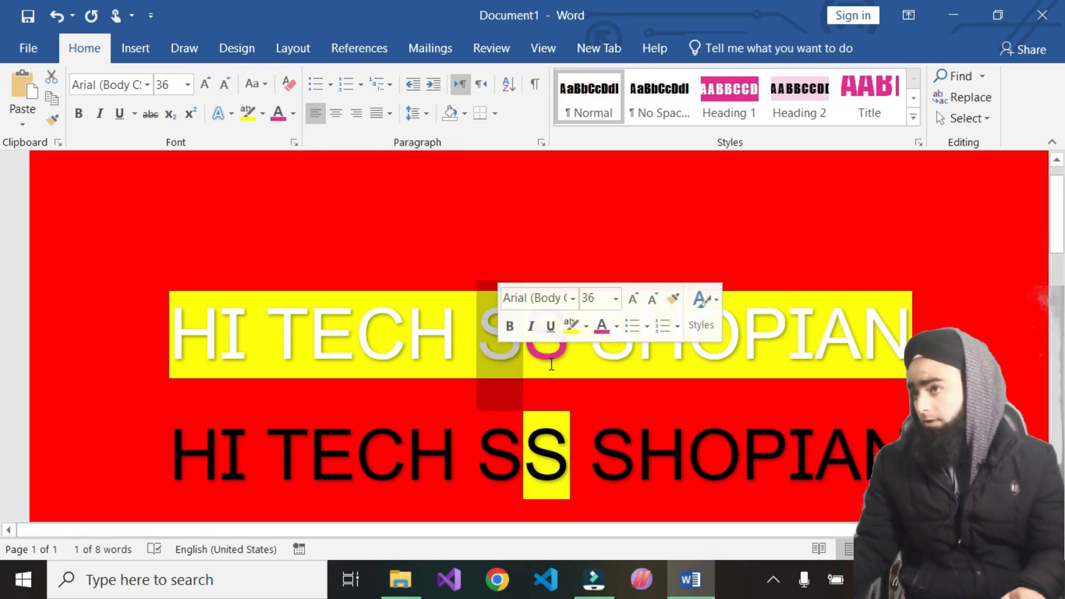
pyautogui.click(295, 110)
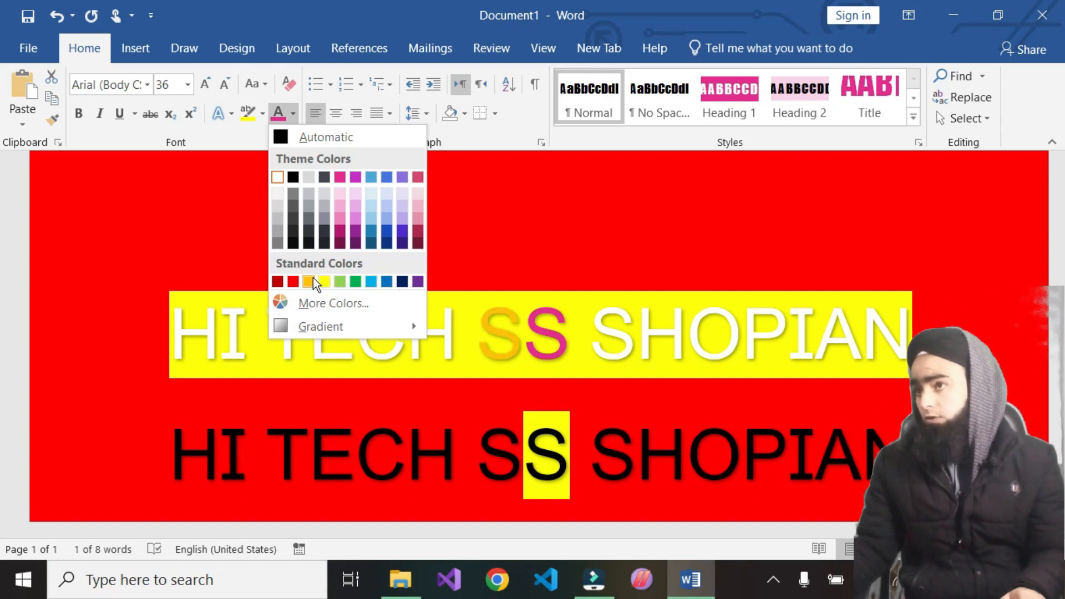
pyautogui.click(293, 281)
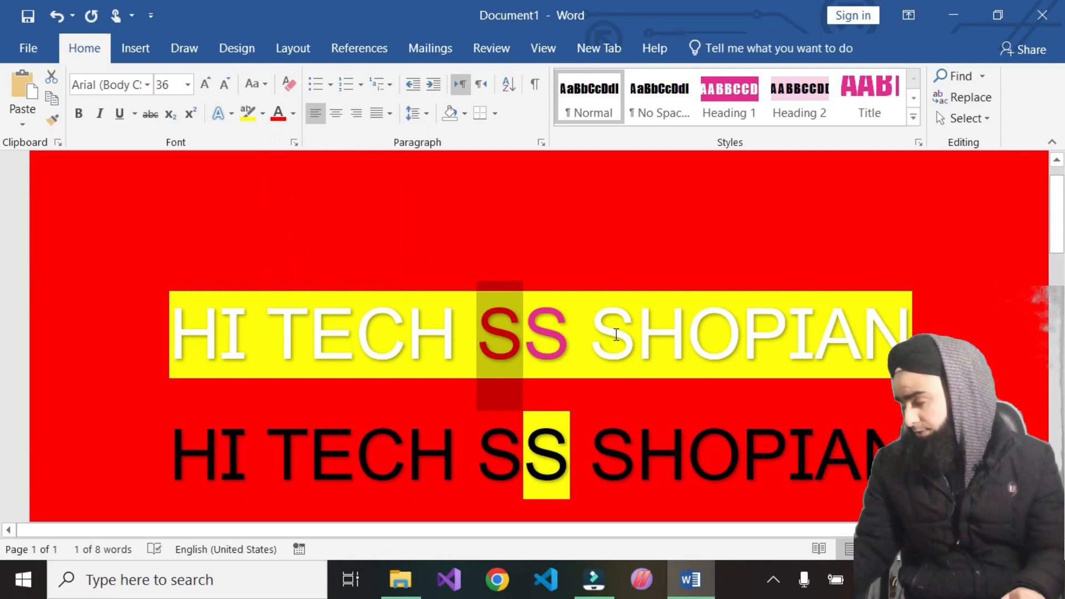
# Delete "SS SHOPIAN" from the end of the first, yellow-highlighted line
pyautogui.moveTo(647, 364); pyautogui.dragTo(554, 349)
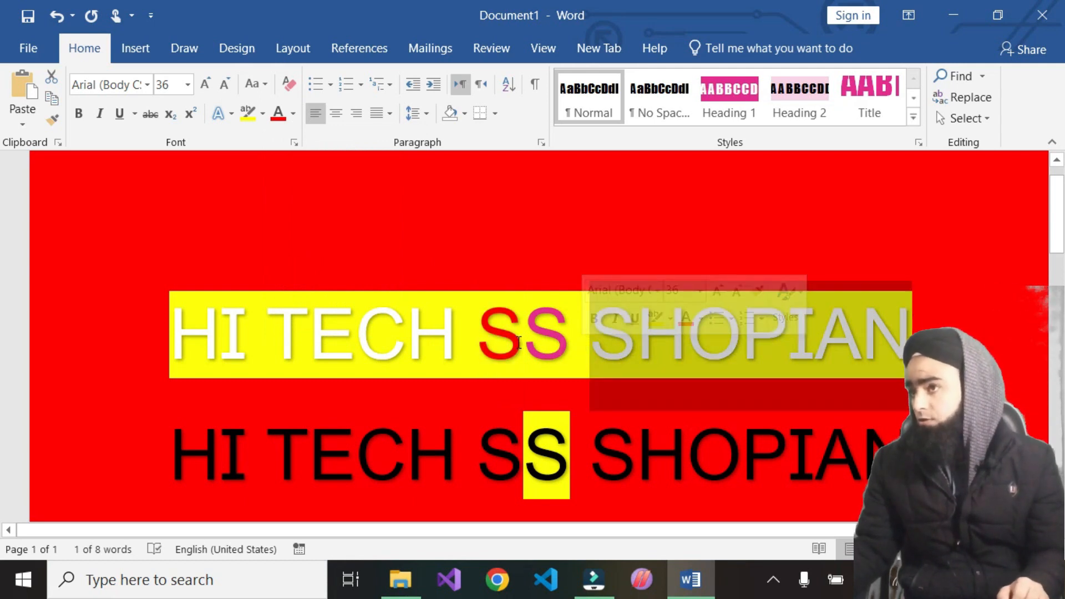
pyautogui.scroll(3, 512, 344)
pyautogui.scroll(2, 511, 344)
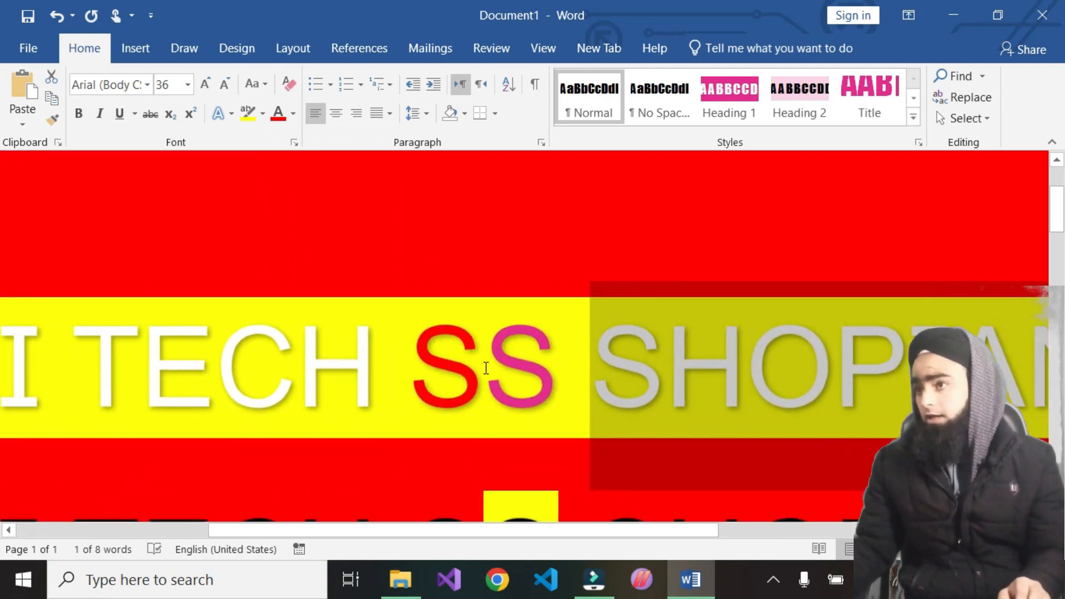
pyautogui.click(484, 382)
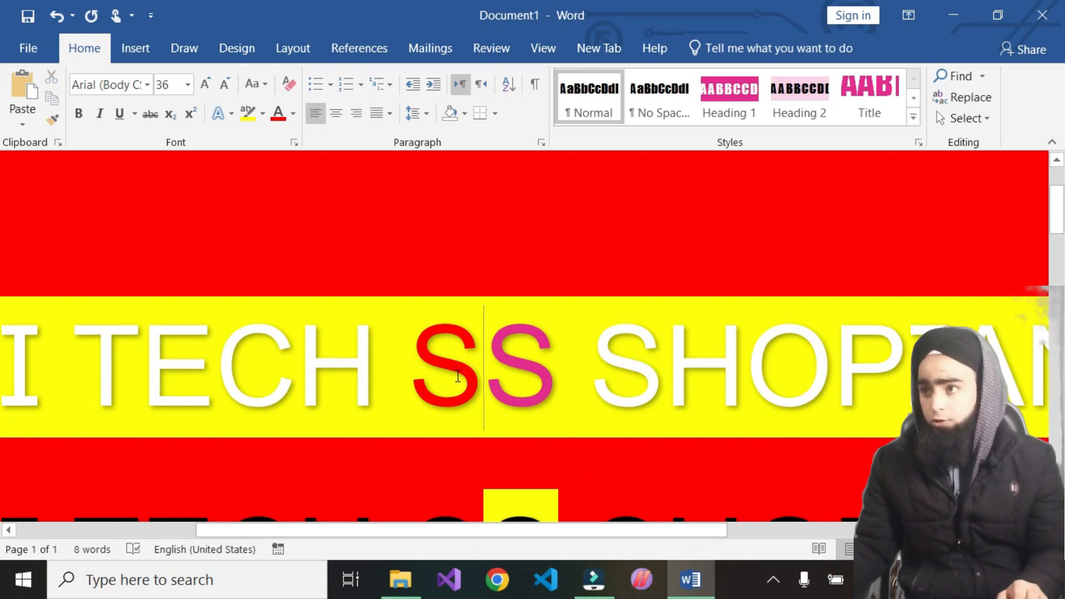
pyautogui.moveTo(422, 372); pyautogui.dragTo(844, 434)
pyautogui.press('Delete')
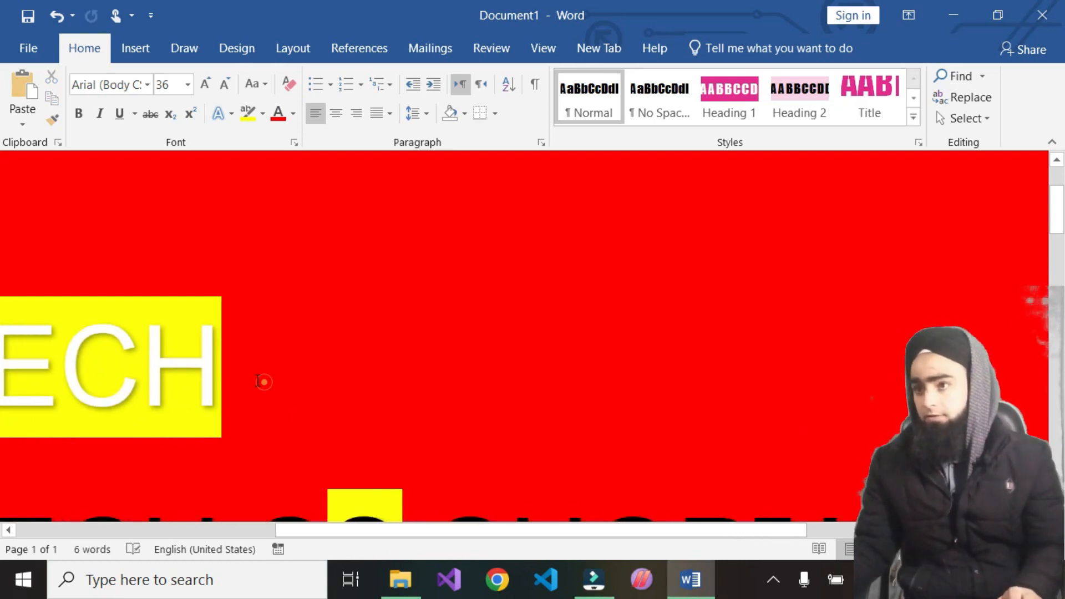
# Copy the remaining "HI TECH" of the first line and delete it from the page
pyautogui.moveTo(265, 382); pyautogui.dragTo(7, 374)
pyautogui.hotkey('ctrl', 'c')
pyautogui.press('Delete')
# Insert a text box below the text and widen it to about 3.03"
pyautogui.click(140, 47)
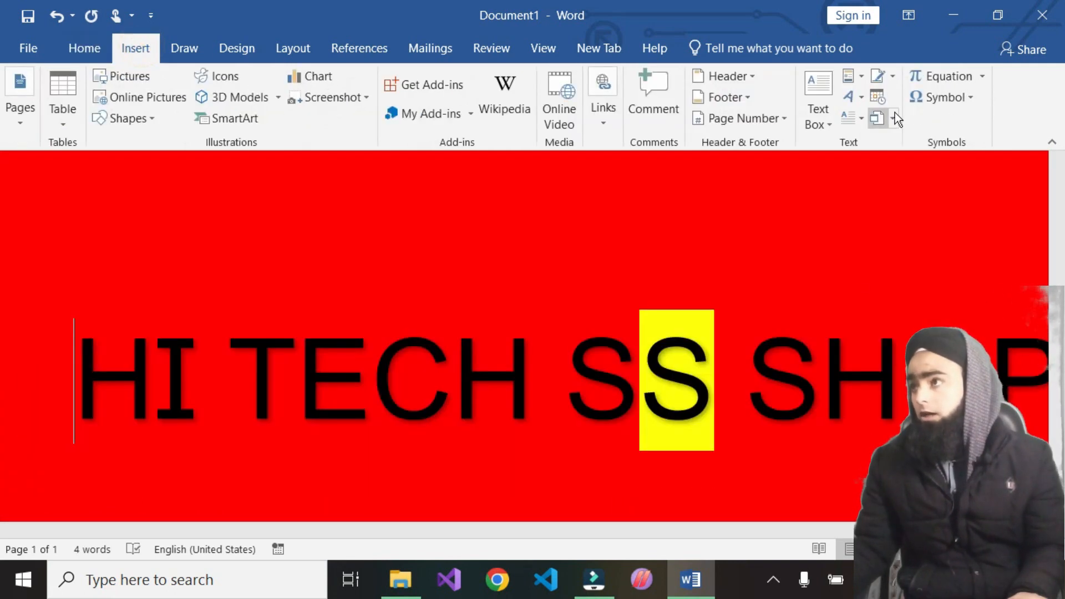
pyautogui.click(821, 118)
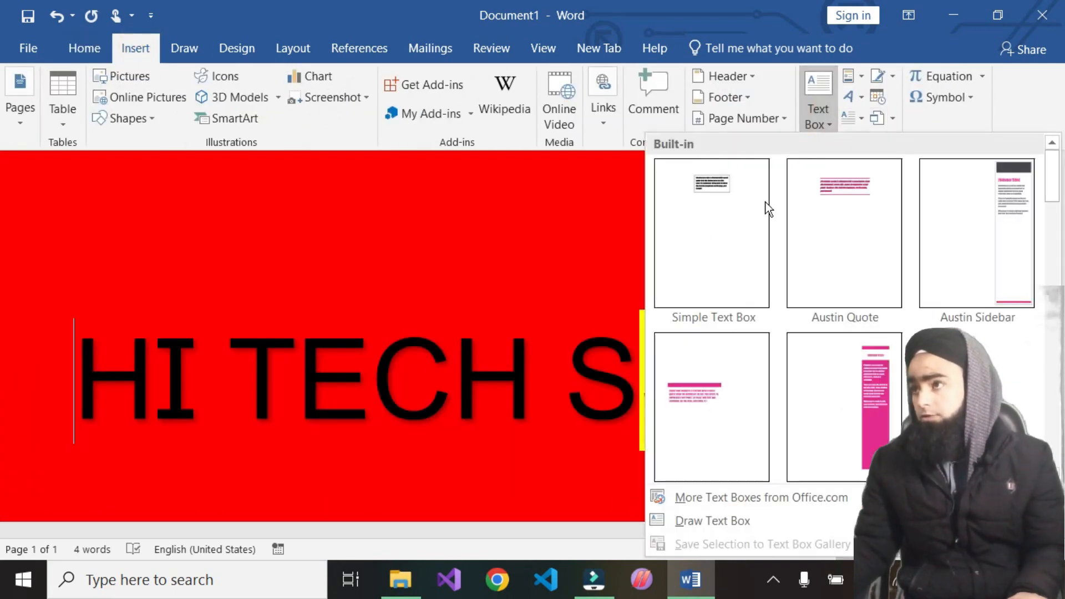
pyautogui.doubleClick(718, 514)
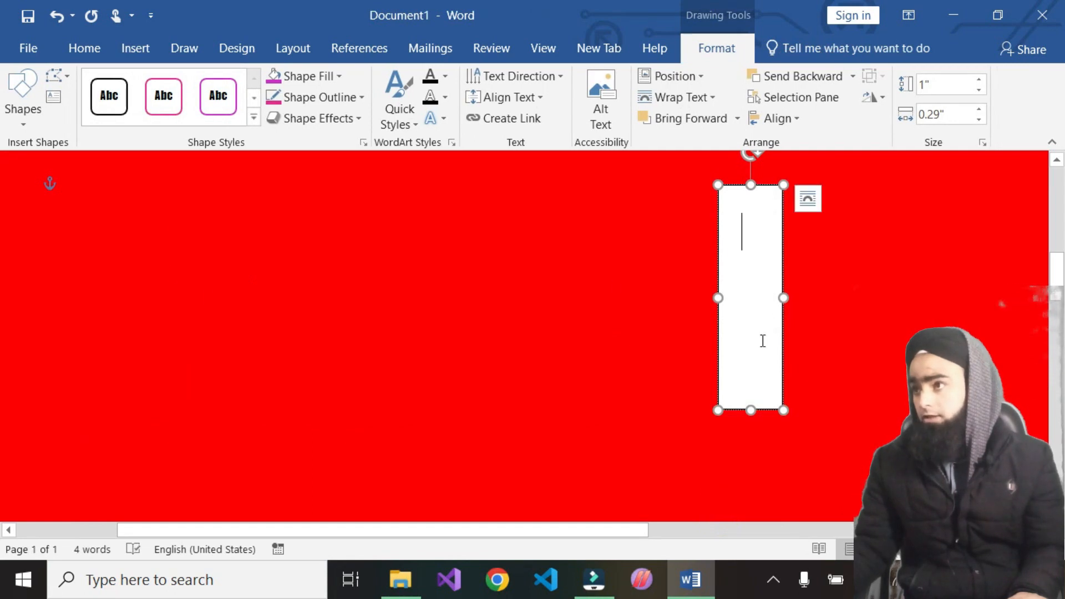
pyautogui.moveTo(720, 292); pyautogui.dragTo(101, 296)
# Paste the copied "HI TECH" into the text box and widen the box to about 3.4"
pyautogui.click(419, 288)
pyautogui.hotkey('ctrl', 'v')
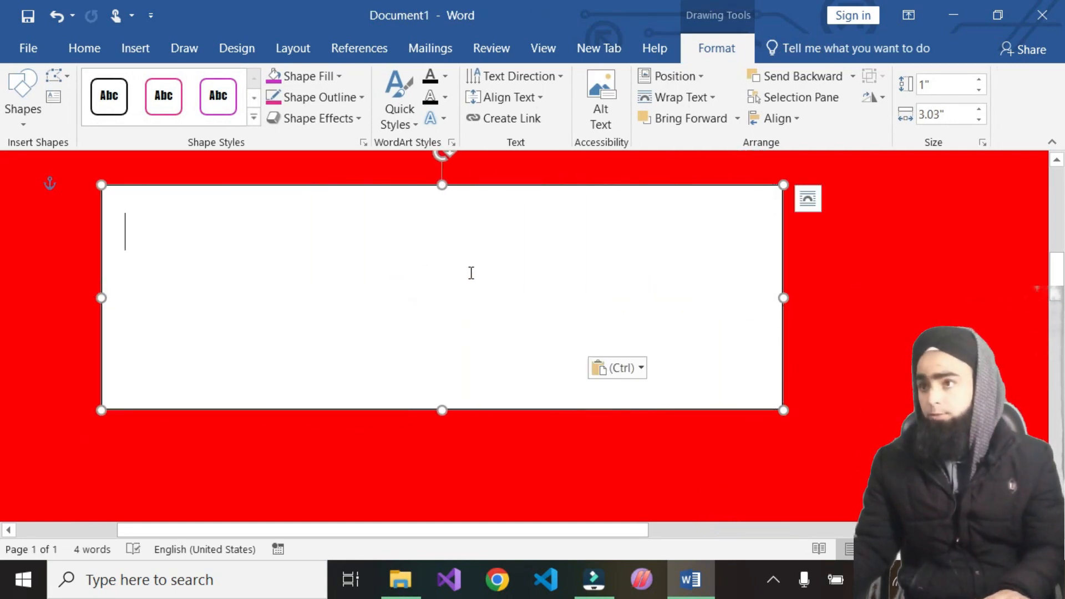
pyautogui.moveTo(783, 298); pyautogui.dragTo(863, 300)
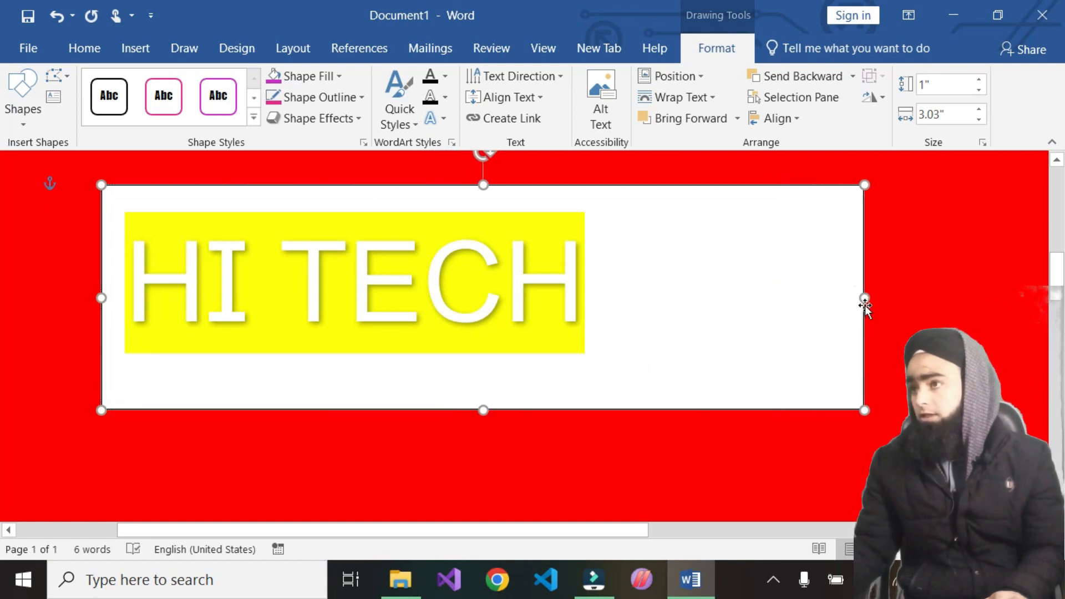
# Apply a Transform text effect to "HI TECH" so it stretches across the text box
pyautogui.tripleClick(673, 304)
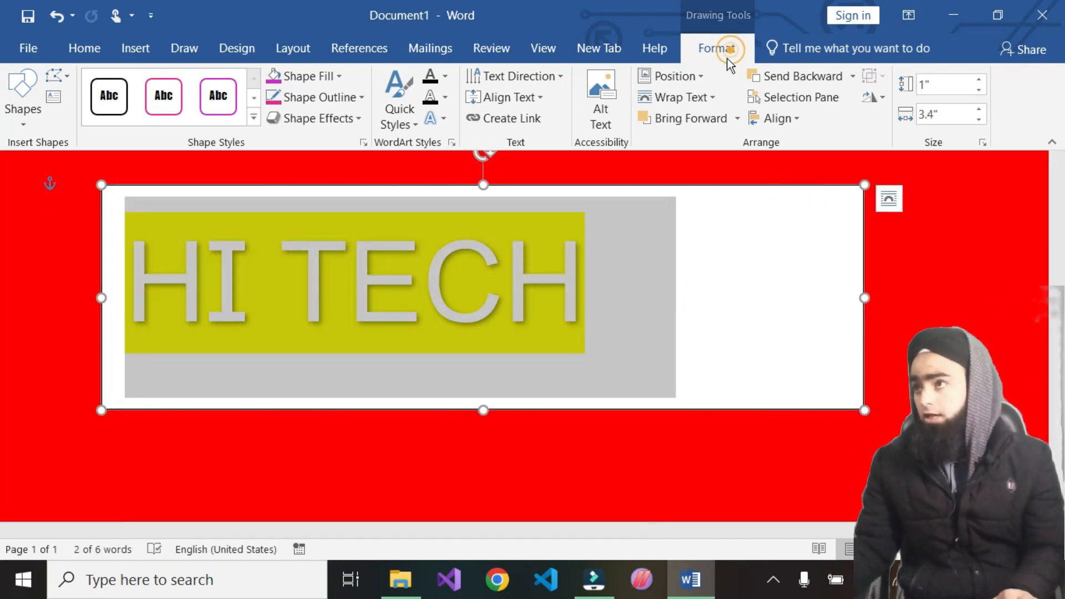
pyautogui.click(444, 119)
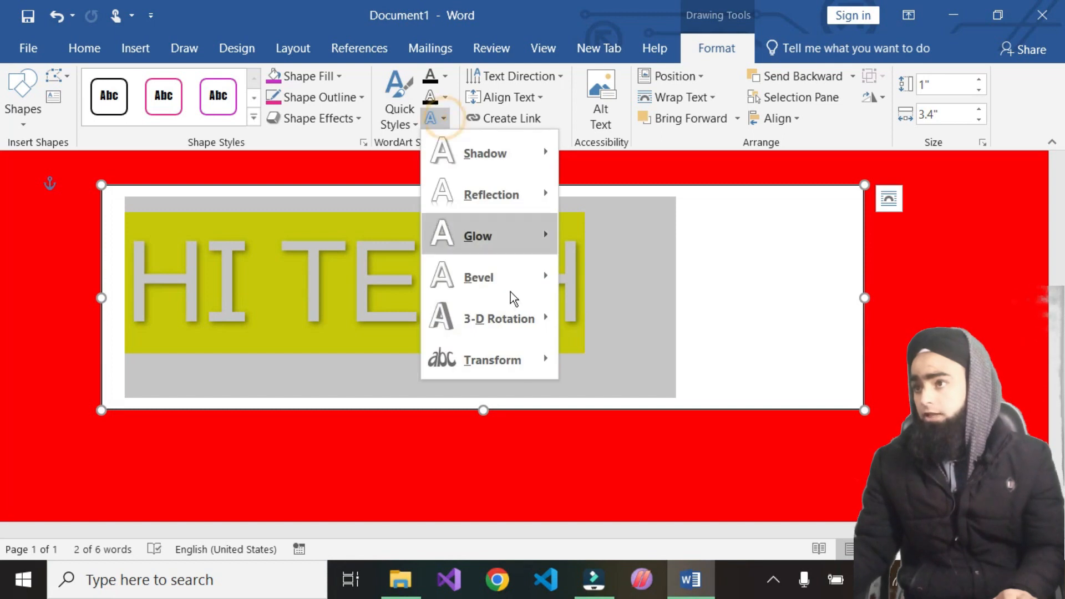
pyautogui.moveTo(523, 378)
pyautogui.click(578, 364)
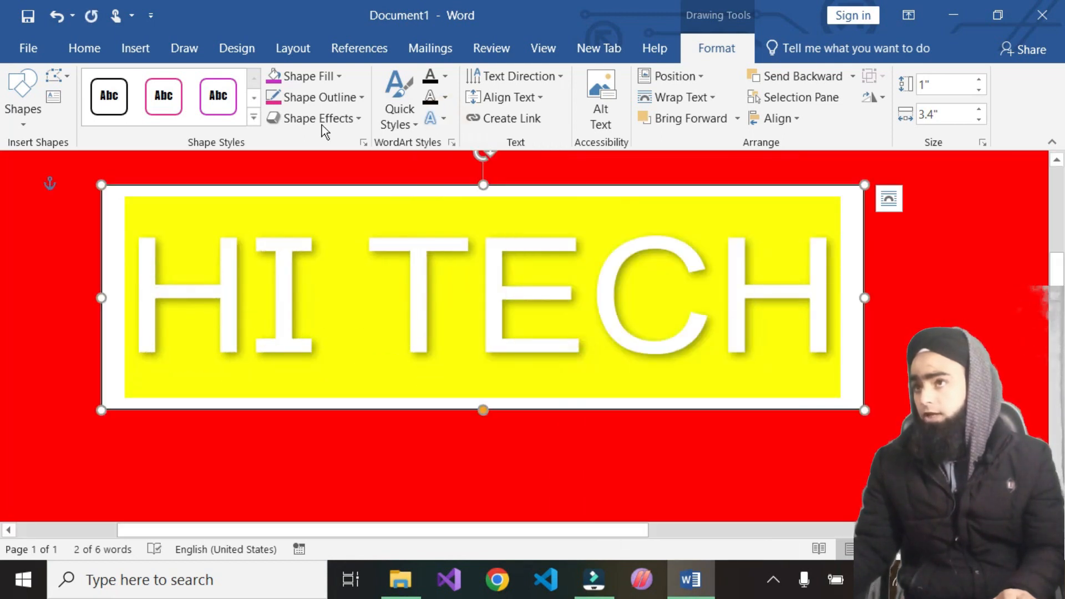
# Remove the yellow highlight from "HI TECH" in the text box
pyautogui.click(89, 48)
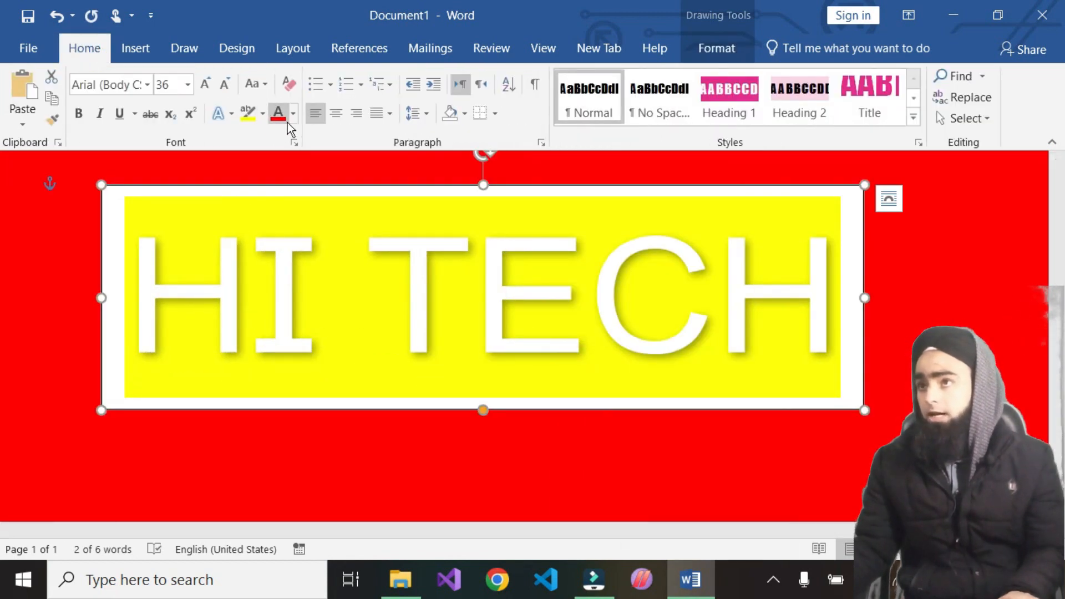
pyautogui.click(258, 116)
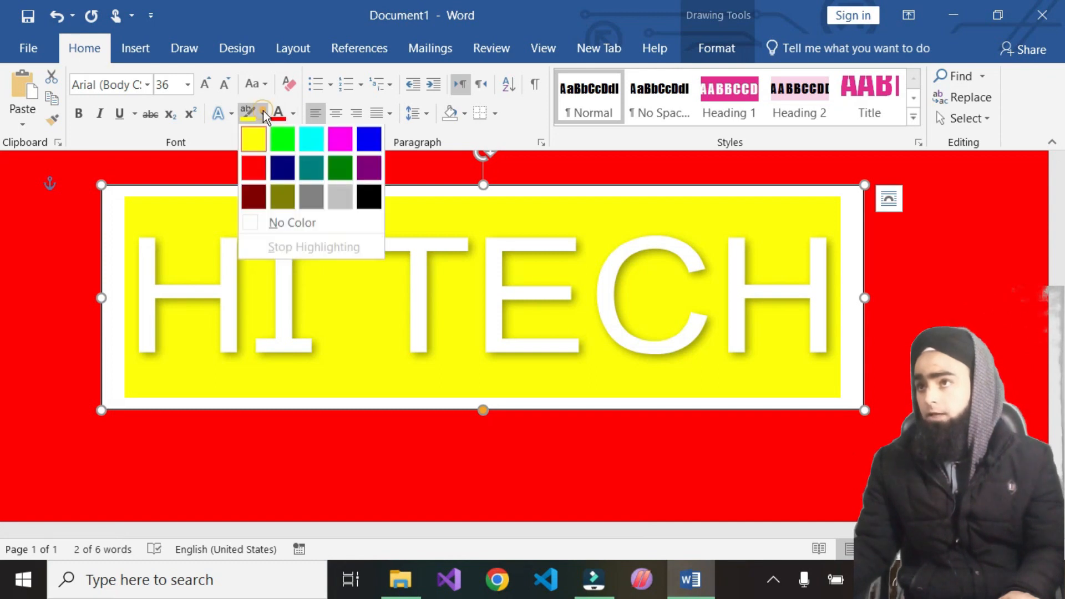
pyautogui.click(284, 221)
pyautogui.click(609, 313)
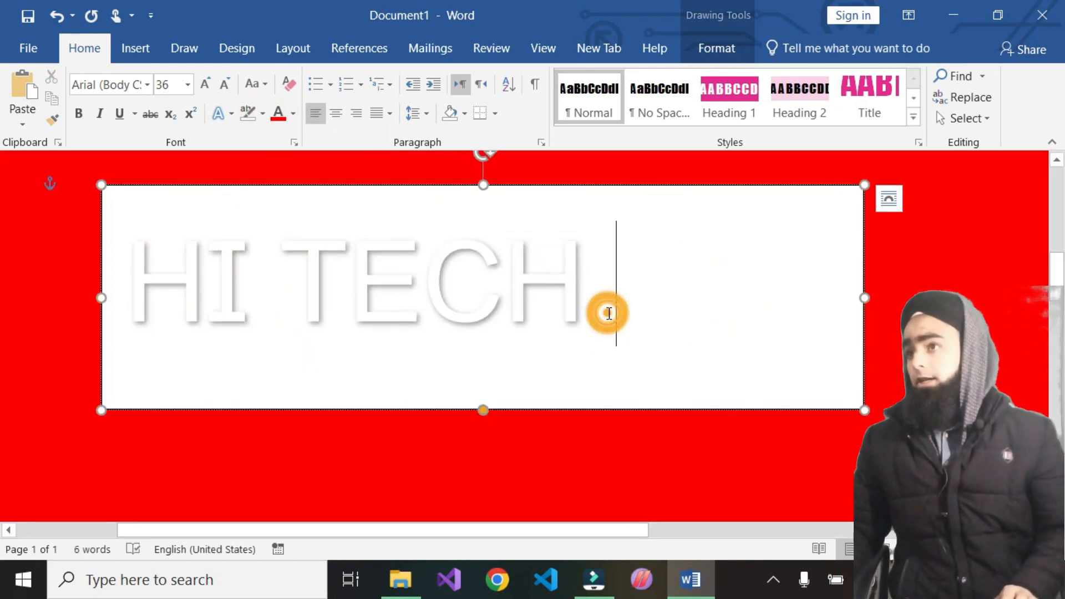
# Apply the Transform text effect to the unhighlighted "HI TECH" again so it fills the text box
pyautogui.click(643, 324)
pyautogui.tripleClick(628, 304)
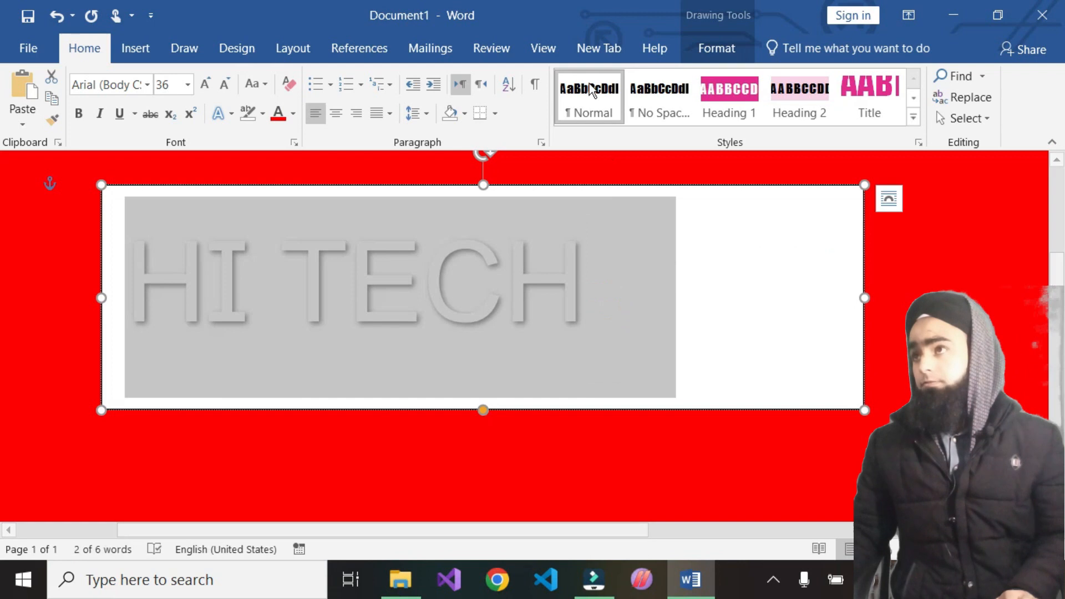
pyautogui.click(692, 48)
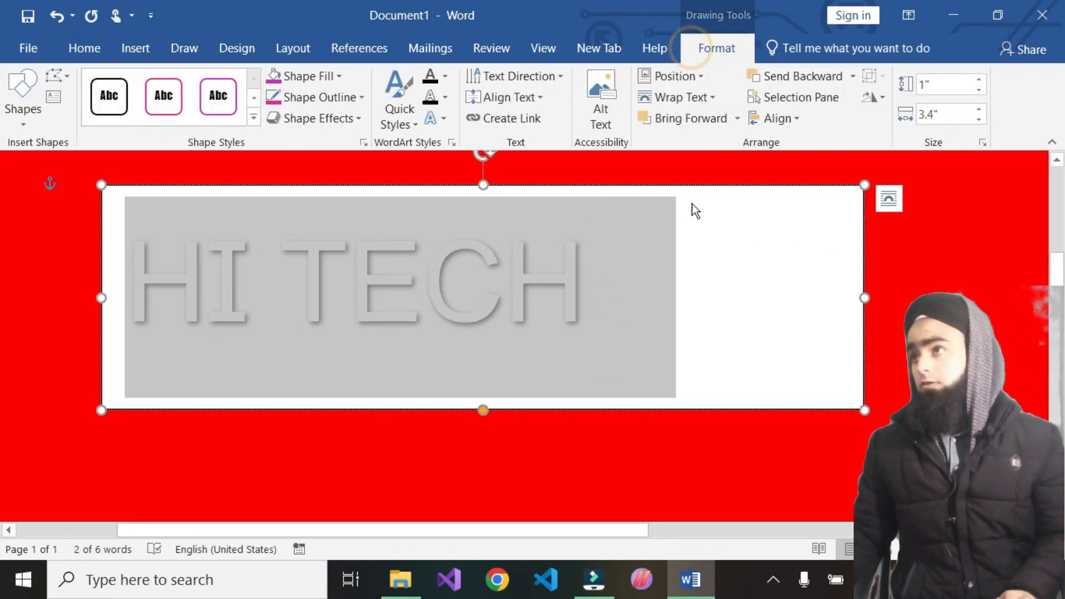
pyautogui.click(443, 119)
pyautogui.moveTo(503, 373)
pyautogui.click(587, 358)
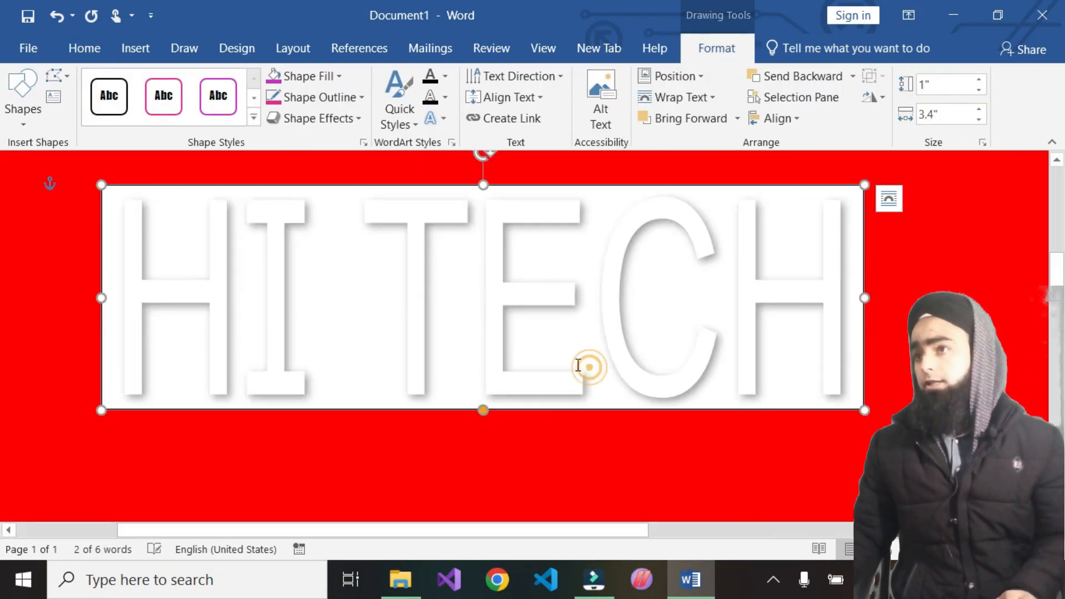
# Make the whole "HI TECH" text in the box bold and set its typeface to Arial Black
pyautogui.click(84, 48)
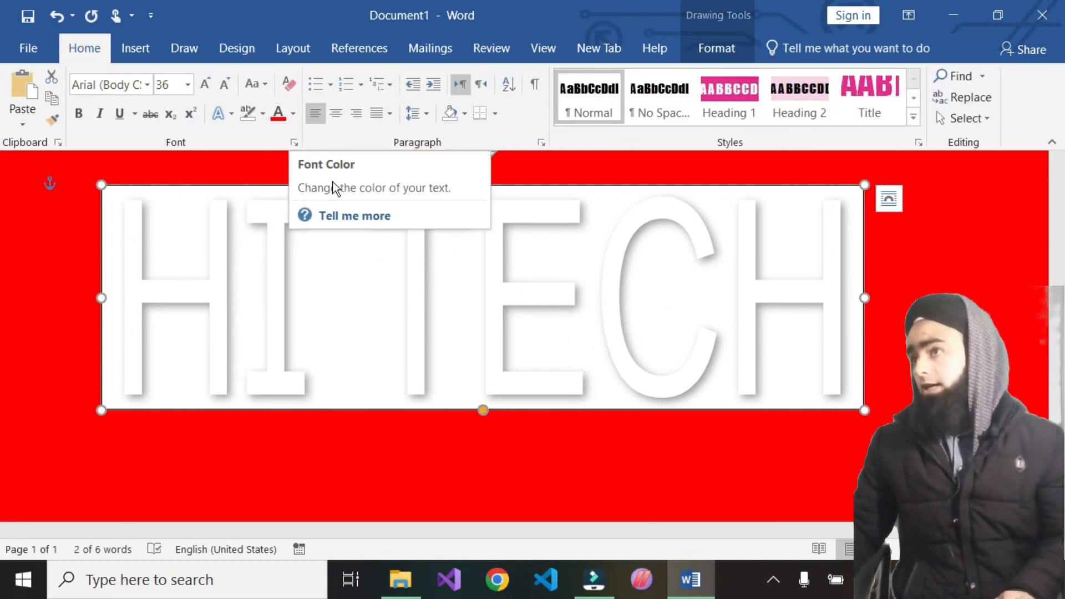
pyautogui.click(413, 236)
pyautogui.hotkey('ctrl', 'a')
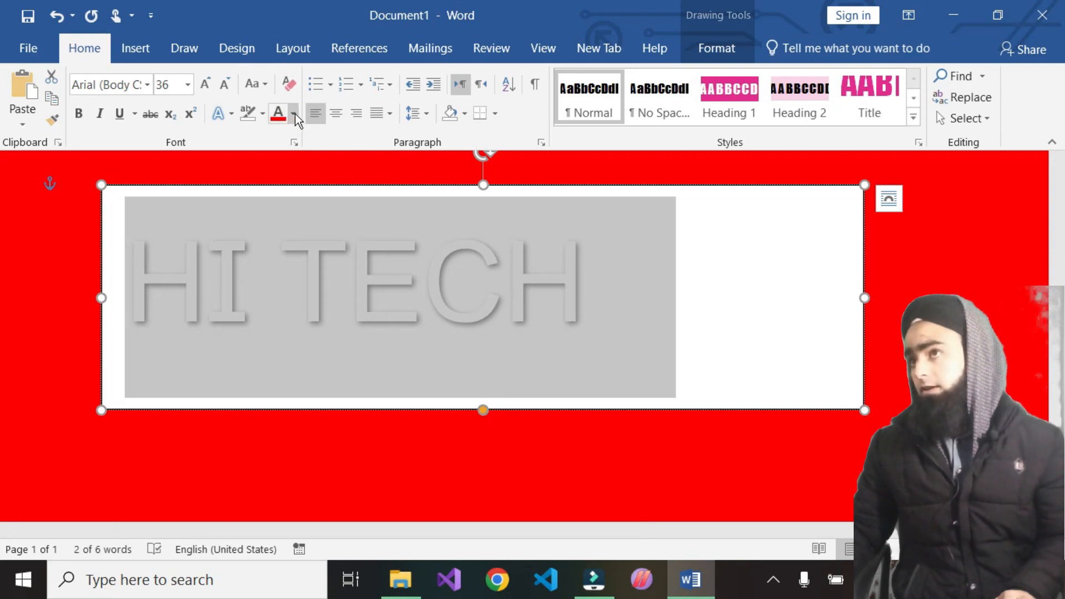
pyautogui.click(294, 114)
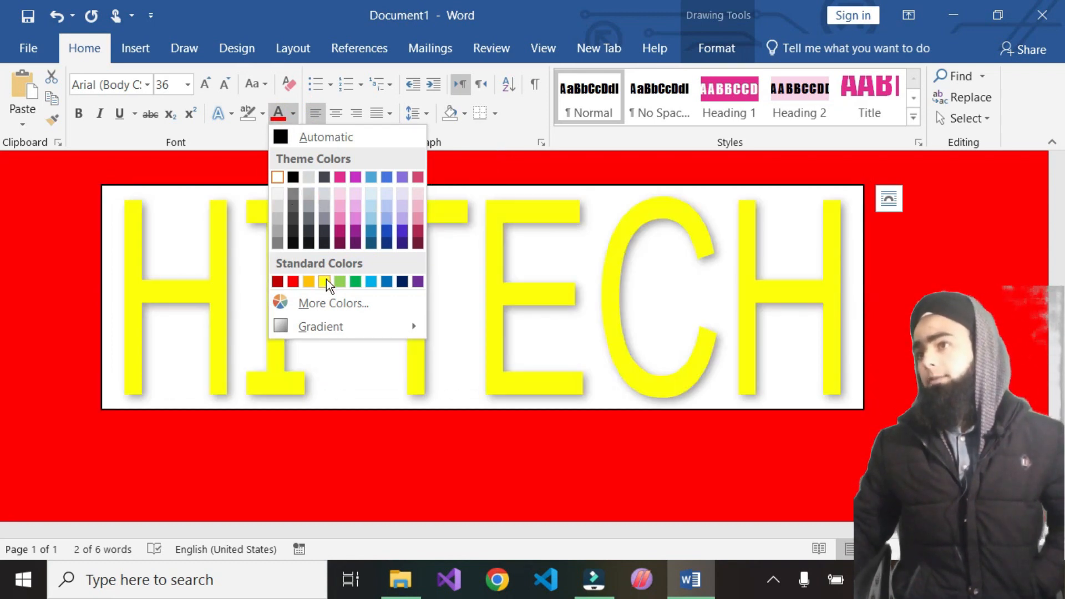
pyautogui.click(80, 114)
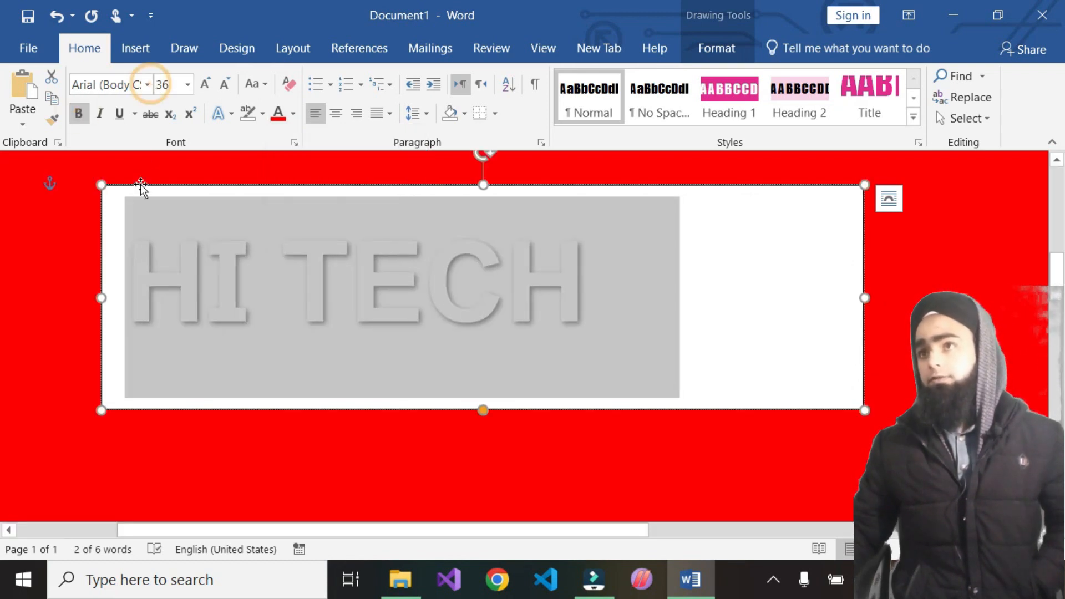
pyautogui.click(147, 84)
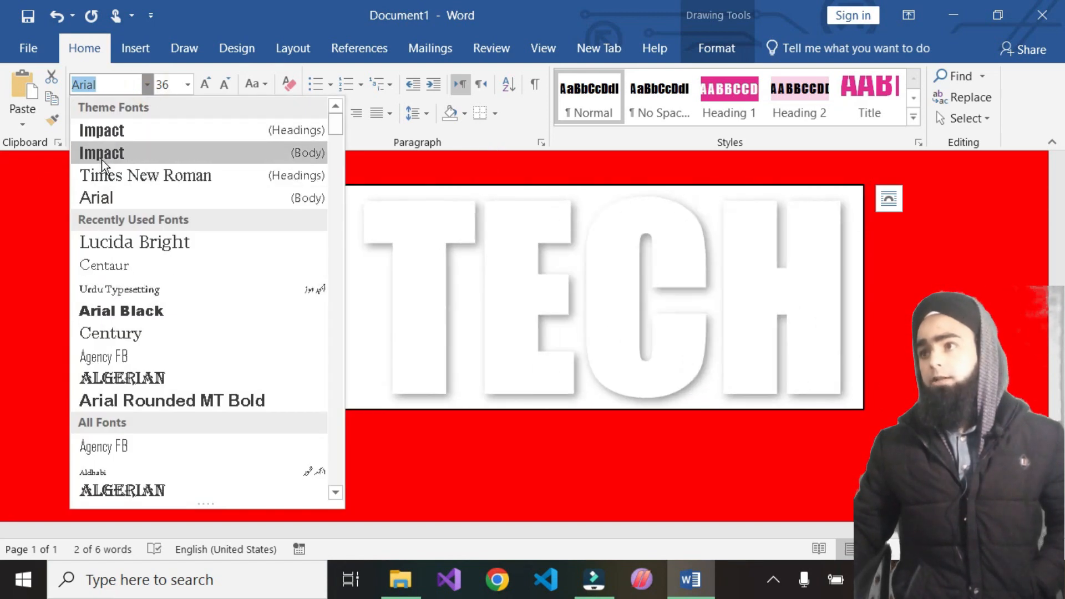
pyautogui.click(116, 311)
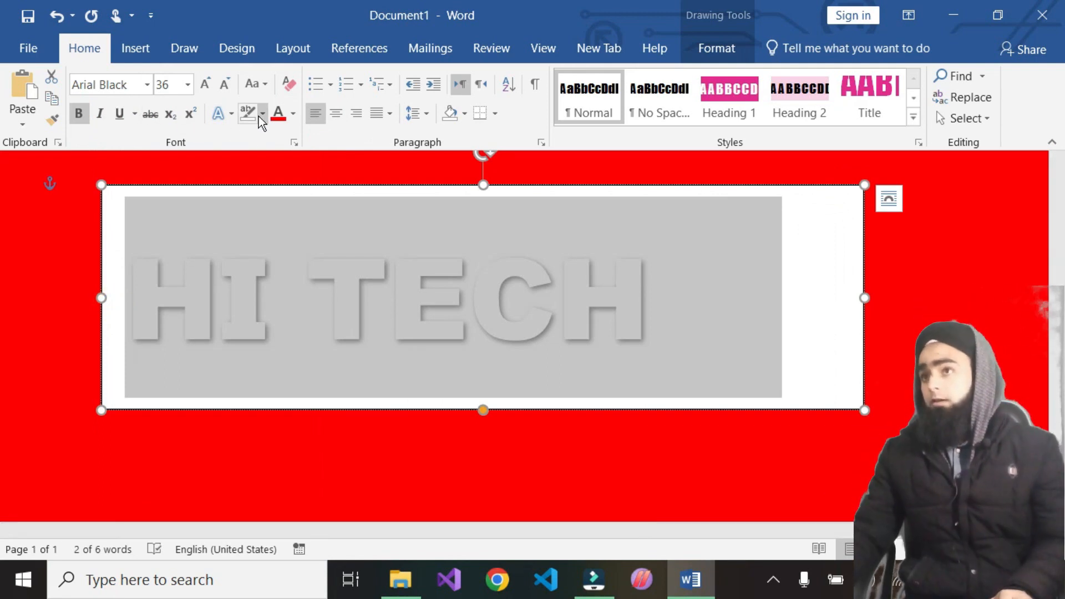
# Set the font colour of "HI TECH" to bright blue from the extended standard colour honeycomb
pyautogui.click(292, 114)
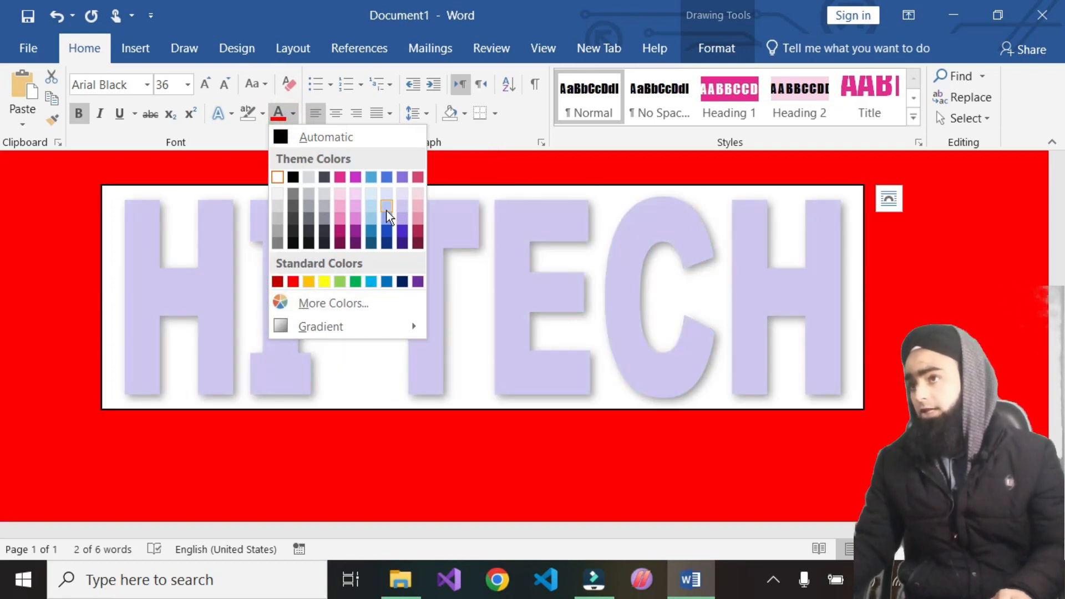
pyautogui.click(320, 305)
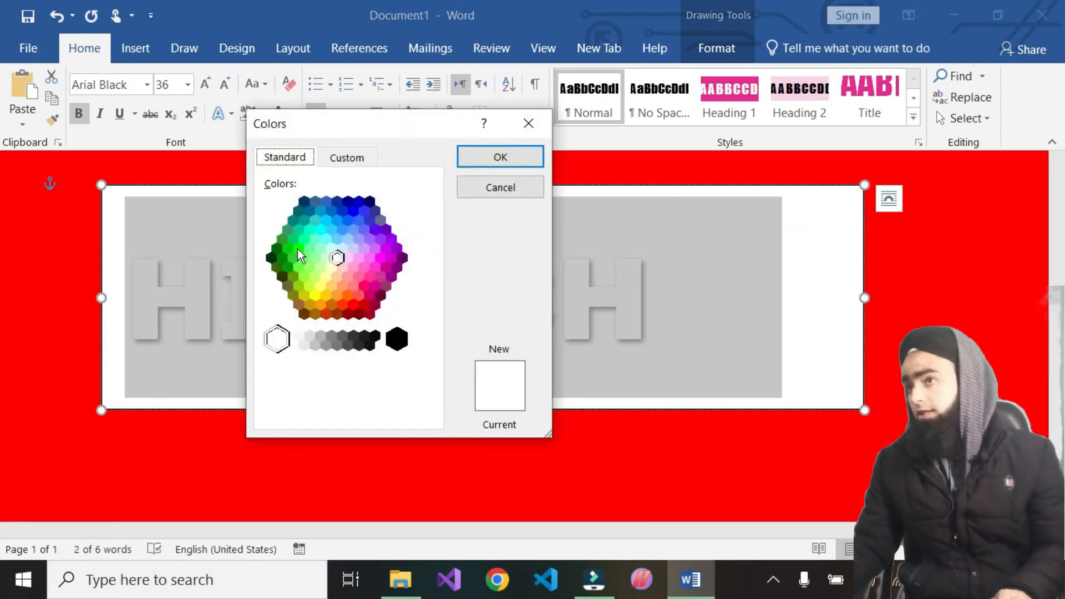
pyautogui.click(358, 209)
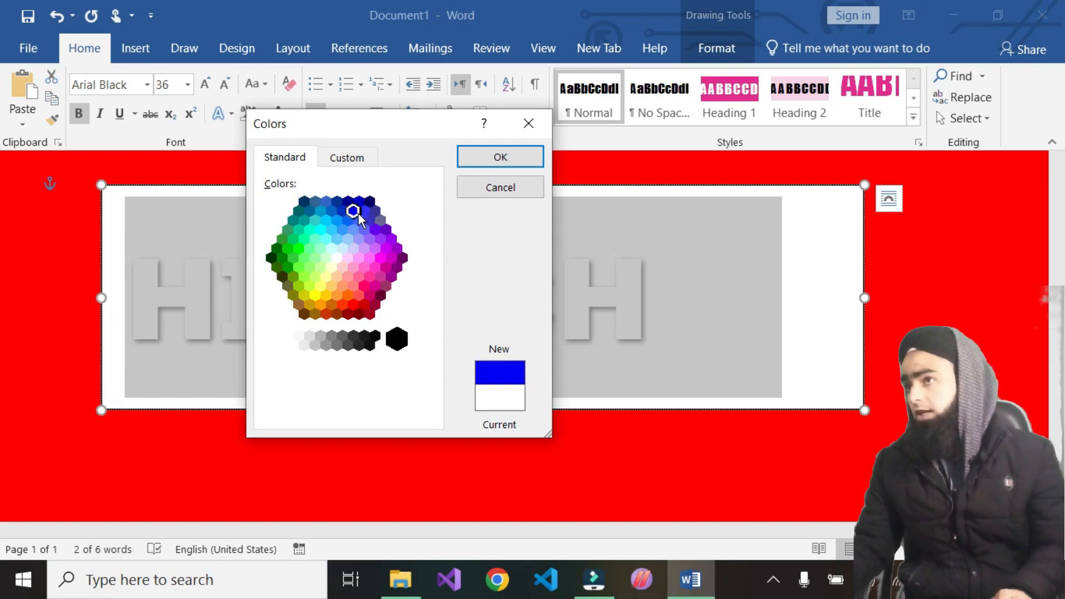
pyautogui.click(503, 162)
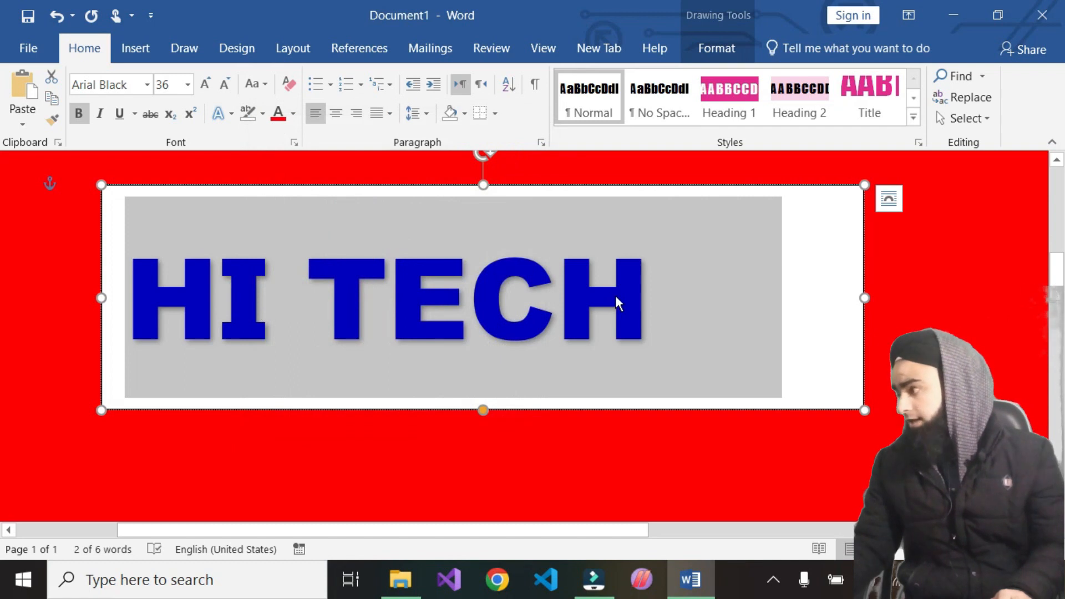
pyautogui.click(719, 318)
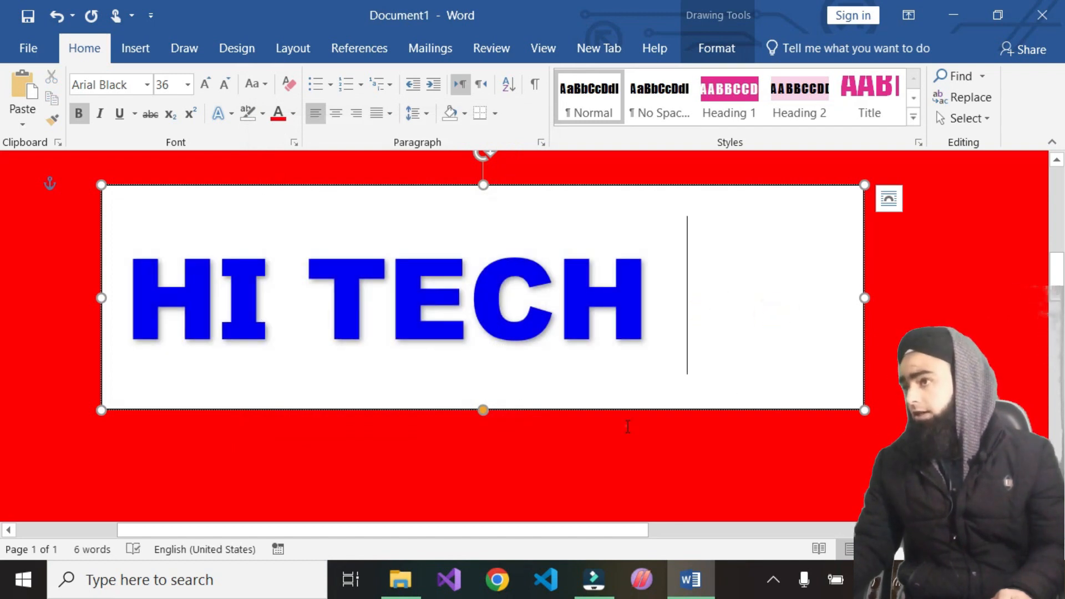
pyautogui.click(630, 426)
pyautogui.click(651, 342)
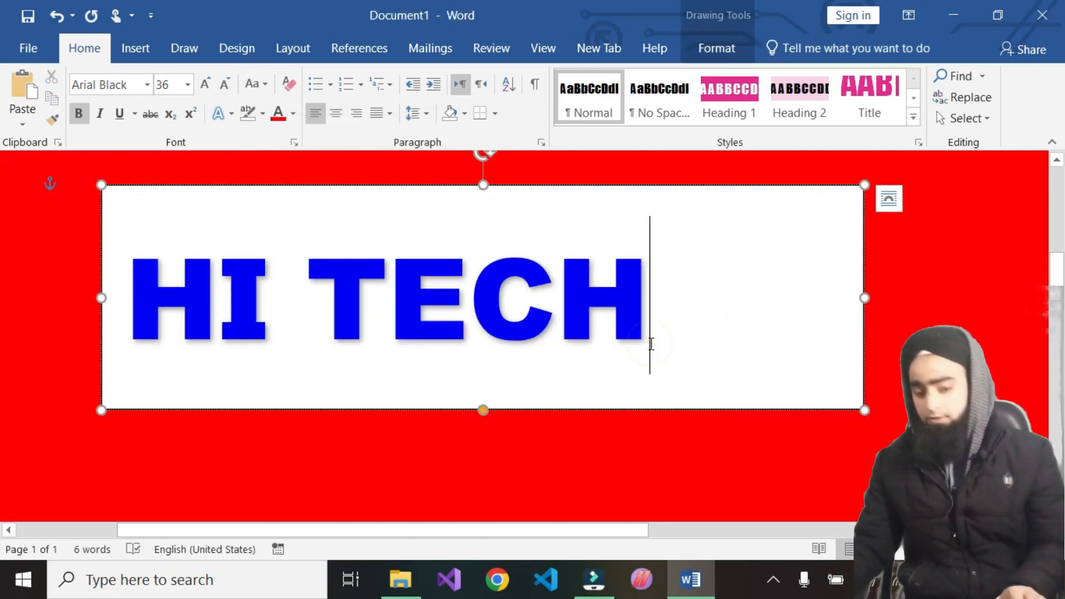
pyautogui.tripleClick(648, 348)
pyautogui.click(292, 121)
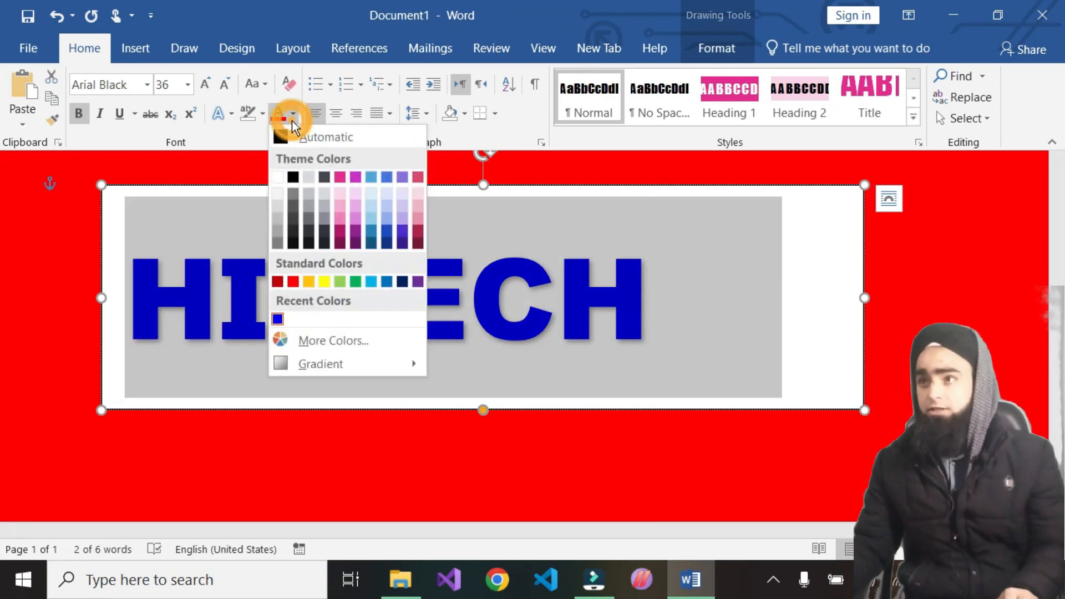
pyautogui.moveTo(321, 364)
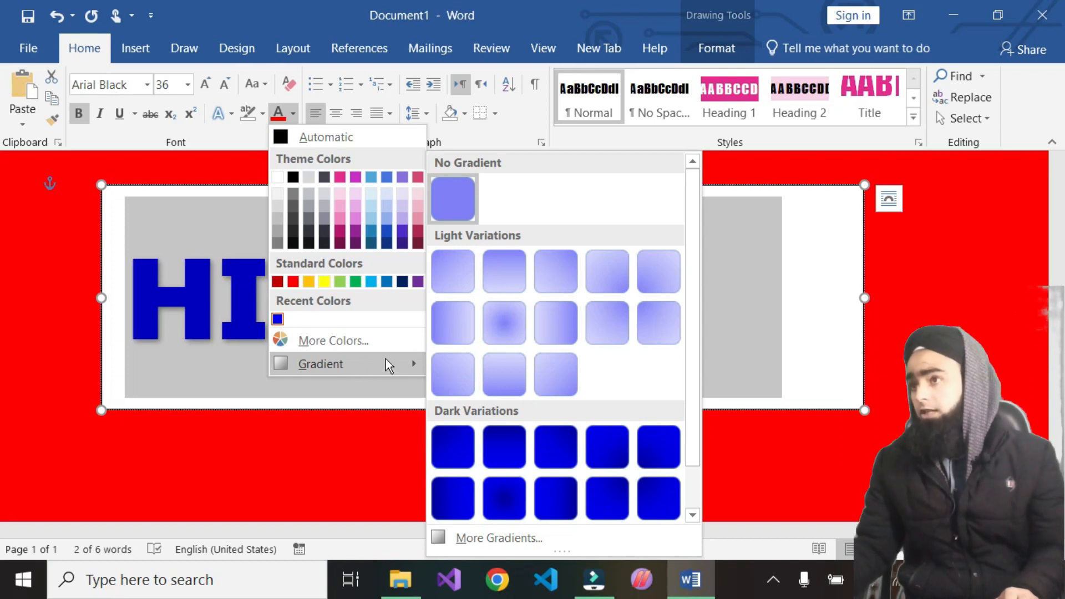
pyautogui.click(225, 413)
# Reposition the "HI TECH" text box lower and further left on the page
pyautogui.click(250, 408)
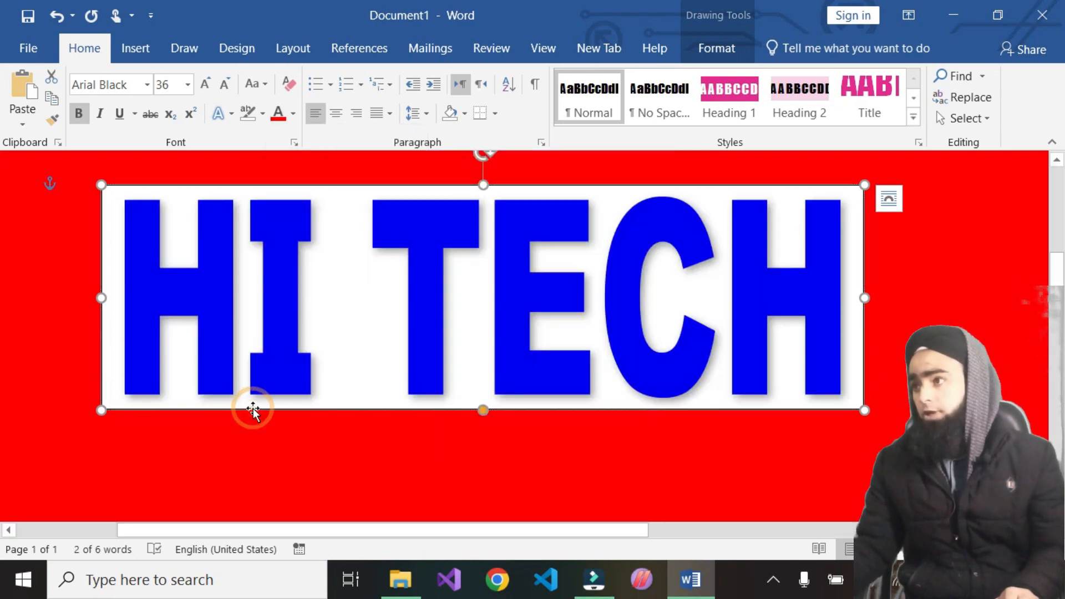
pyautogui.scroll(3, 250, 409)
pyautogui.moveTo(124, 506); pyautogui.dragTo(127, 514)
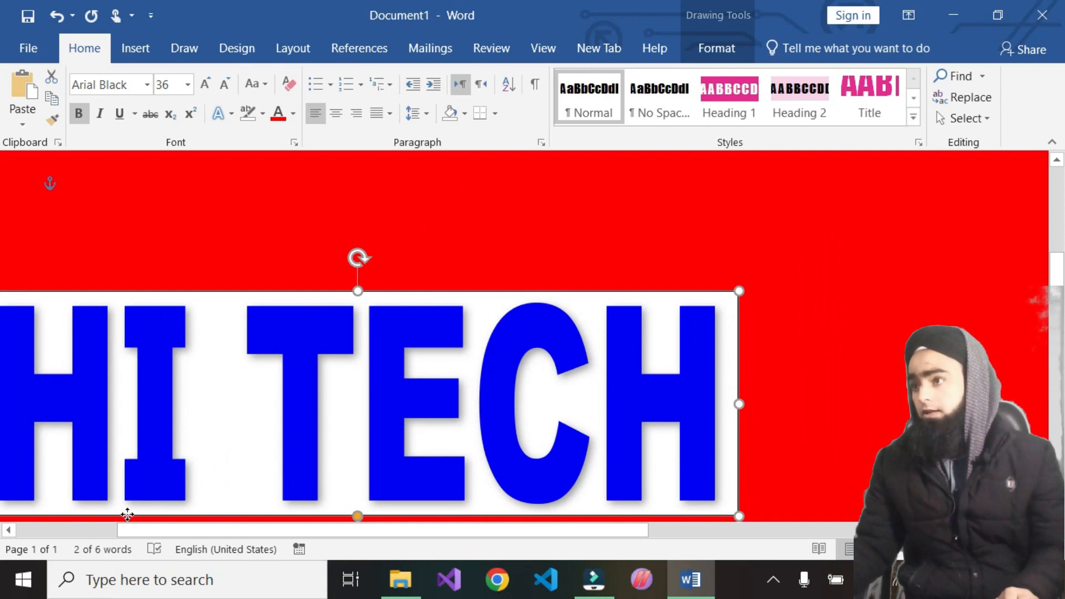
pyautogui.click(319, 288)
pyautogui.scroll(2, 299, 368)
pyautogui.scroll(-3, 299, 368)
pyautogui.click(209, 444)
pyautogui.moveTo(209, 444); pyautogui.dragTo(205, 515)
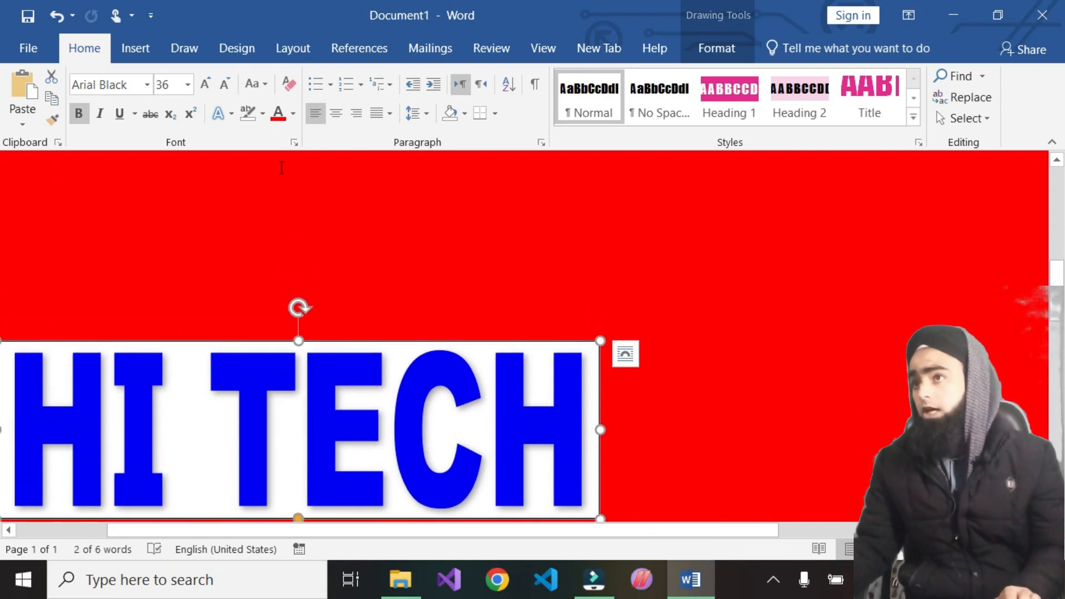
# Apply the dark-variation linear gradient that darkens from left to right to the whole "HI TECH" text
pyautogui.tripleClick(321, 422)
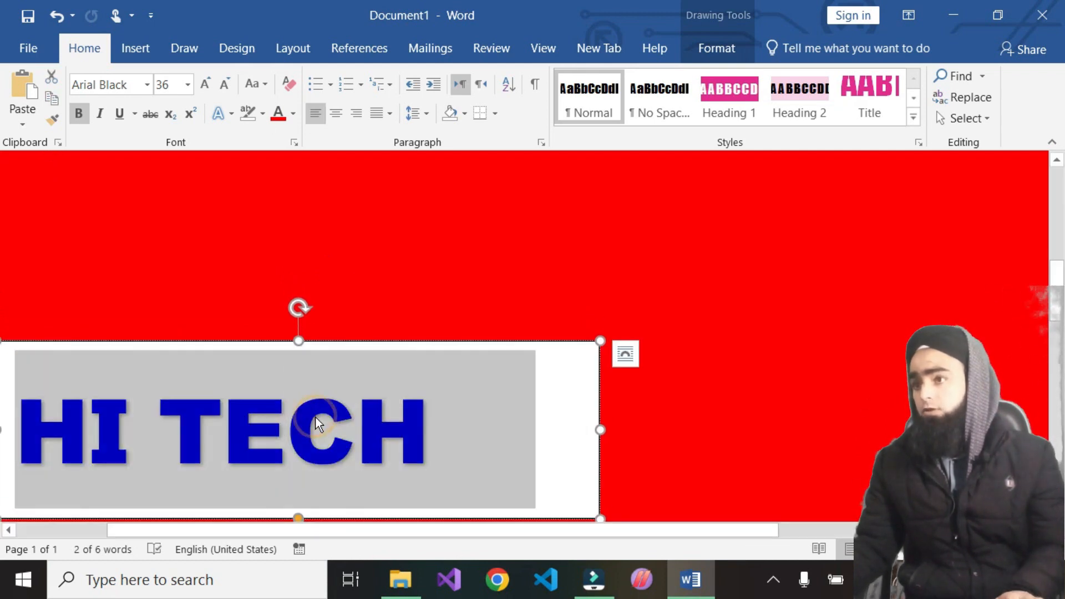
pyautogui.click(293, 114)
pyautogui.moveTo(361, 369)
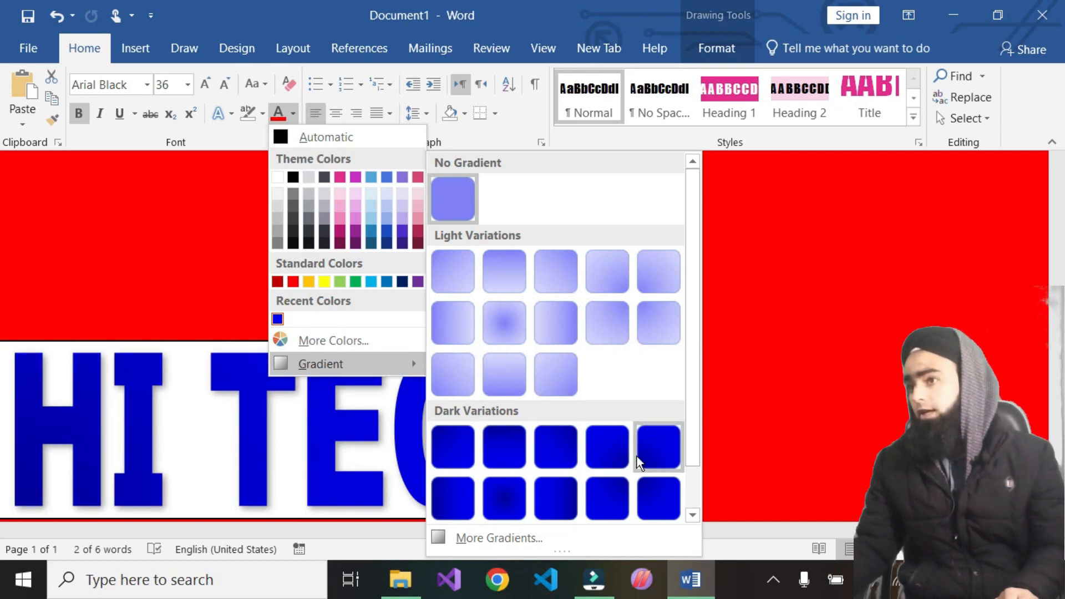
pyautogui.click(556, 502)
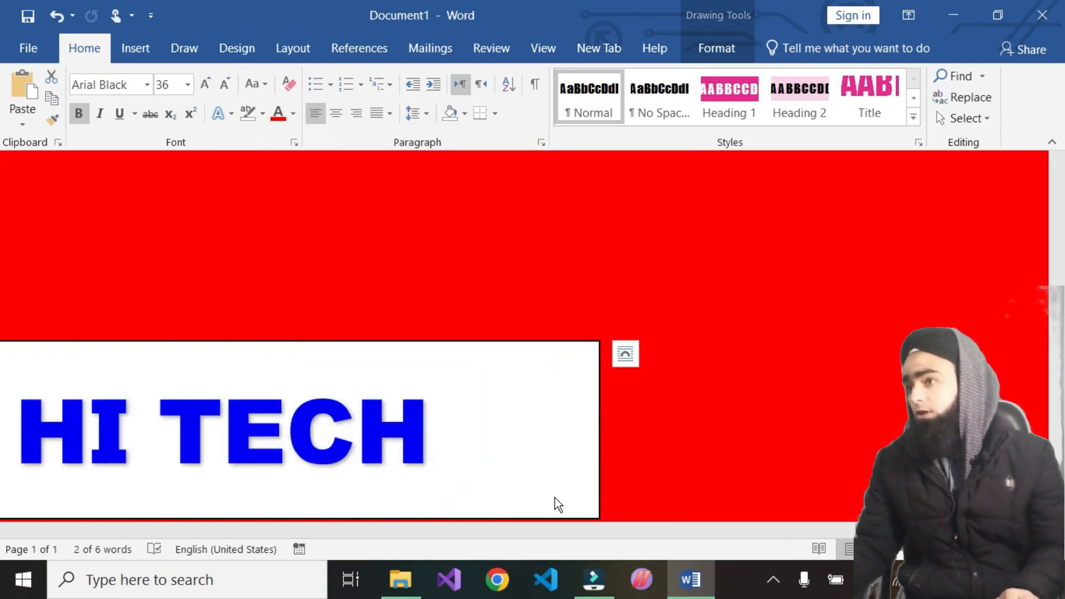
pyautogui.click(701, 447)
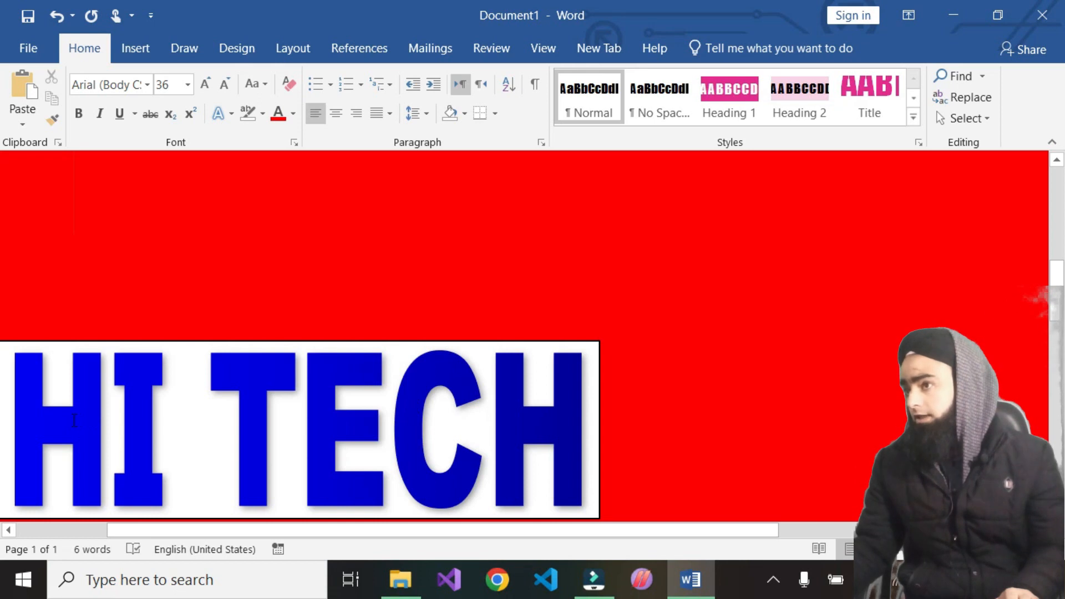
# Open the additional gradient settings for "HI TECH" and move the text box clear of the formatting pane
pyautogui.tripleClick(427, 432)
pyautogui.click(292, 113)
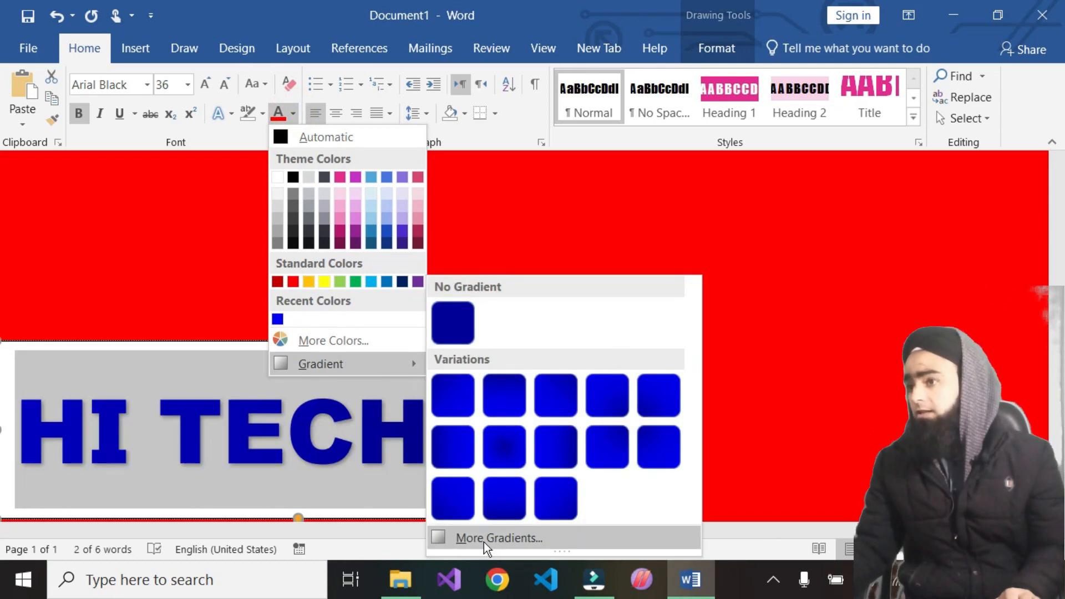
pyautogui.click(478, 541)
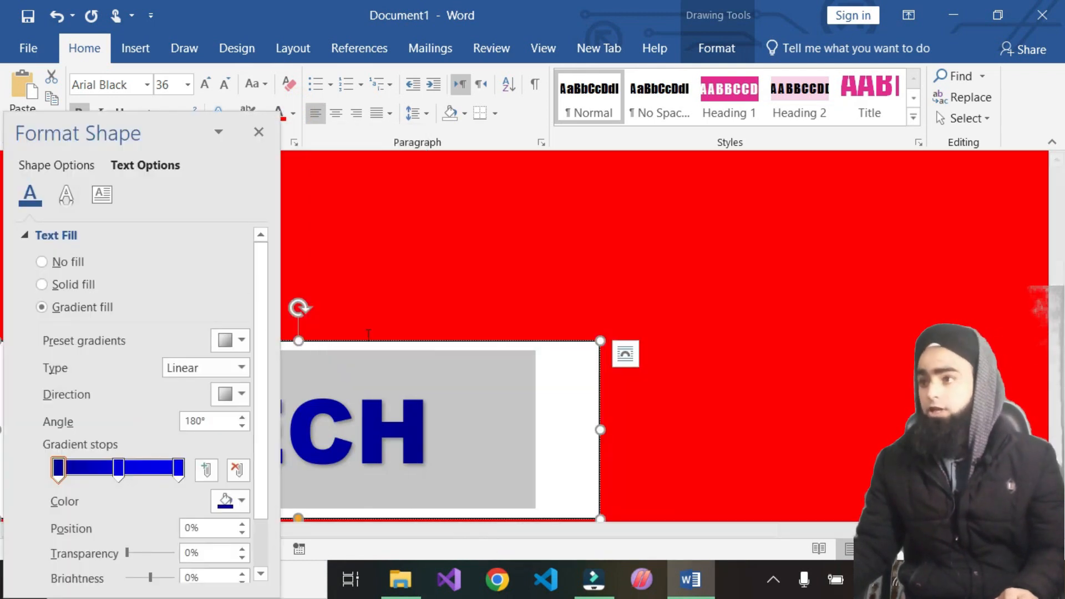
pyautogui.moveTo(487, 340); pyautogui.dragTo(897, 236)
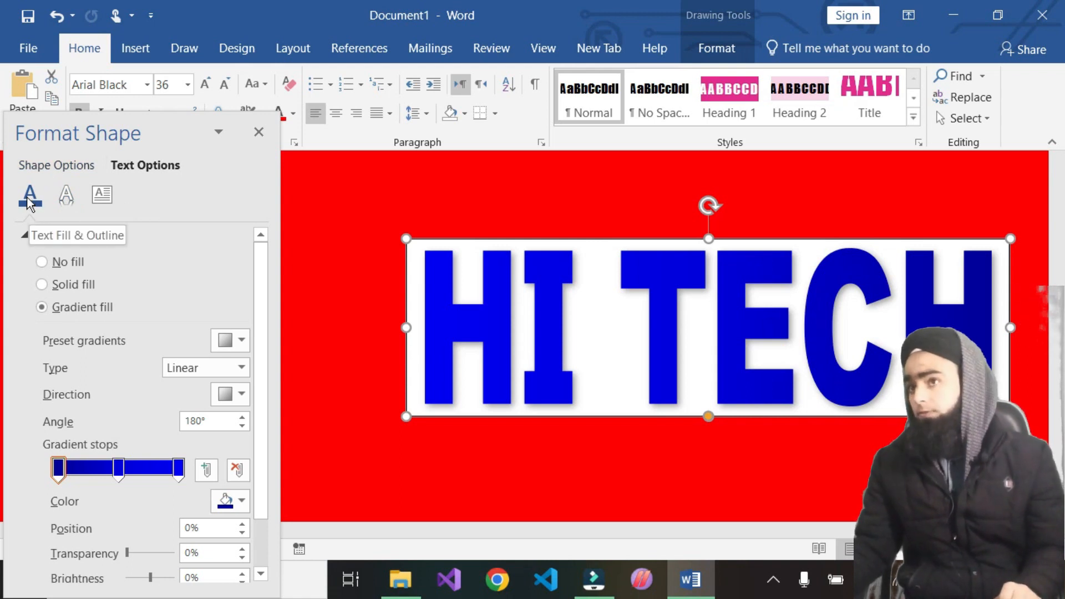
pyautogui.scroll(-2, 73, 395)
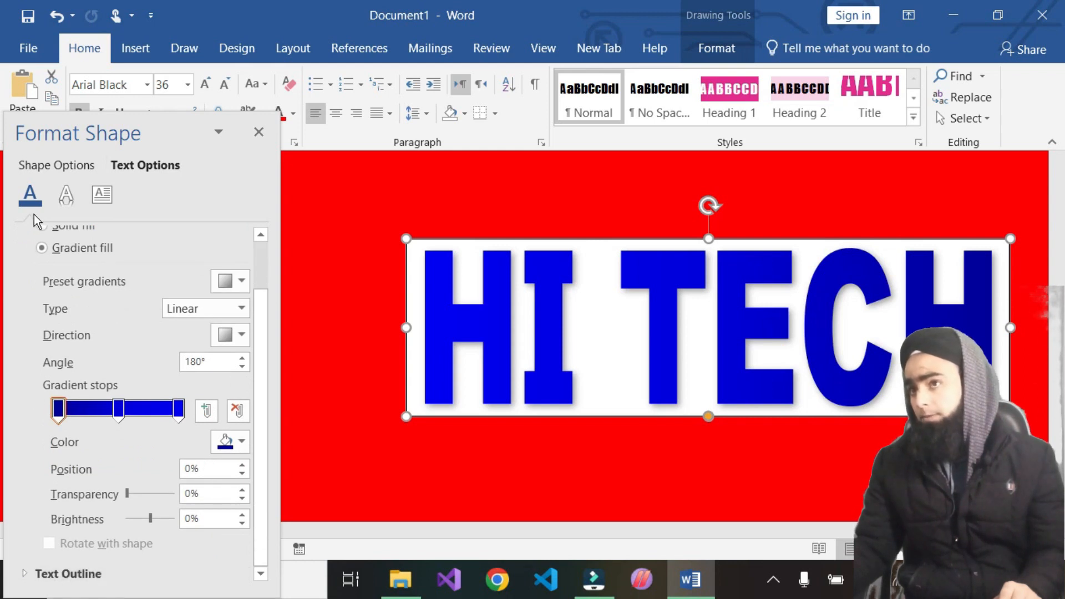
pyautogui.scroll(2, 34, 222)
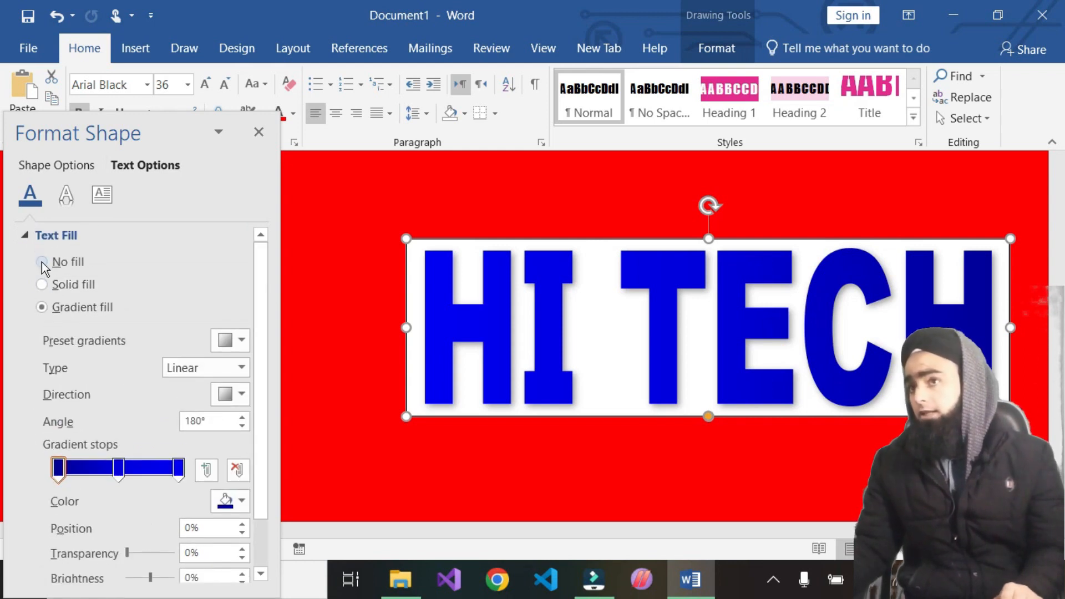
# Set the "HI TECH" text to no fill, and then to a solid fill in the recently used bright blue
pyautogui.click(42, 262)
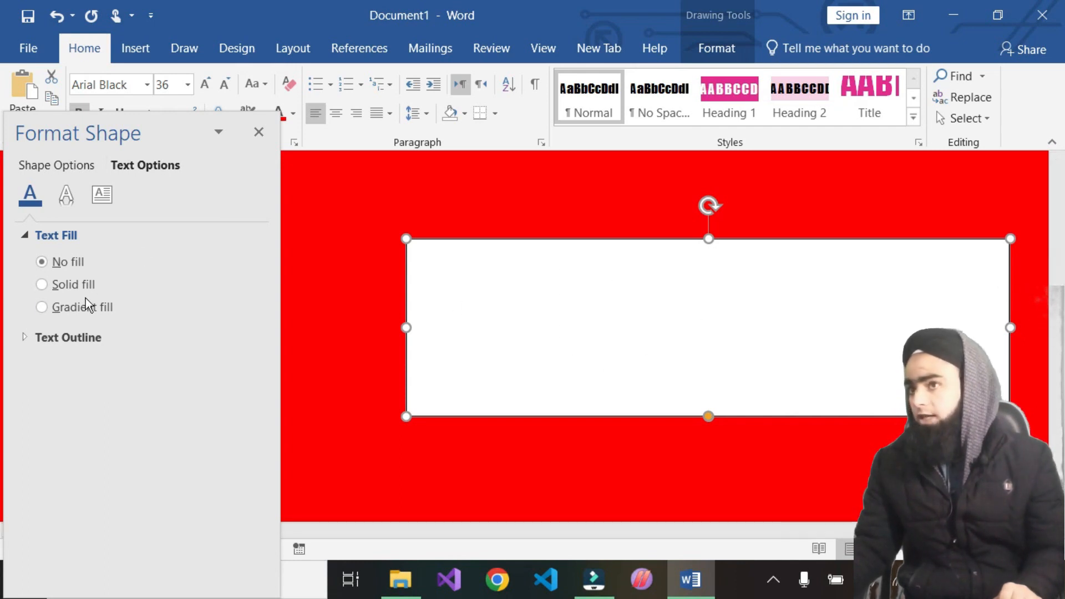
pyautogui.click(42, 285)
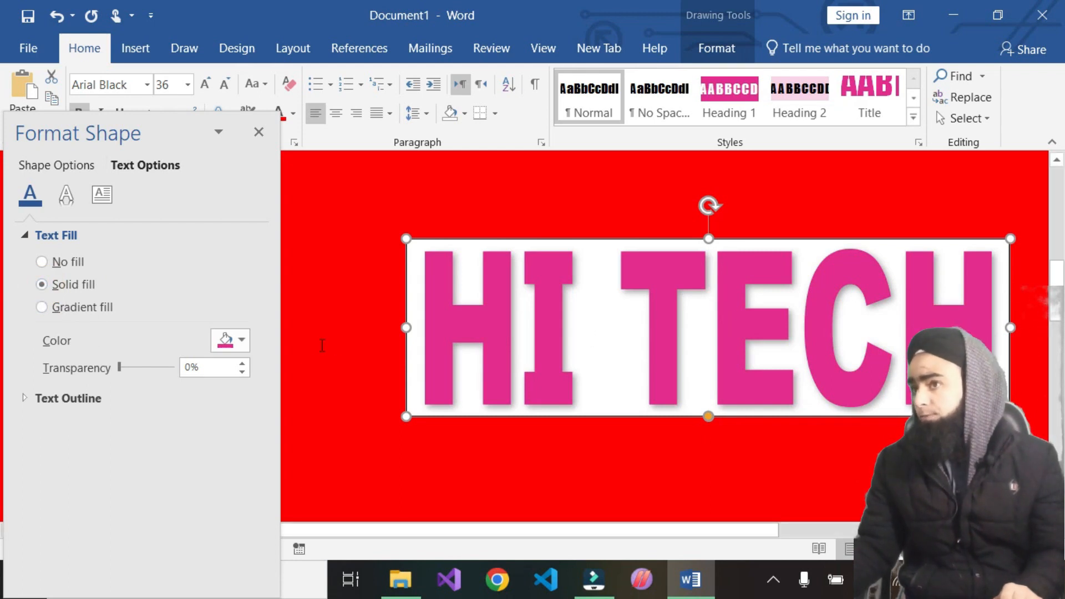
pyautogui.click(241, 340)
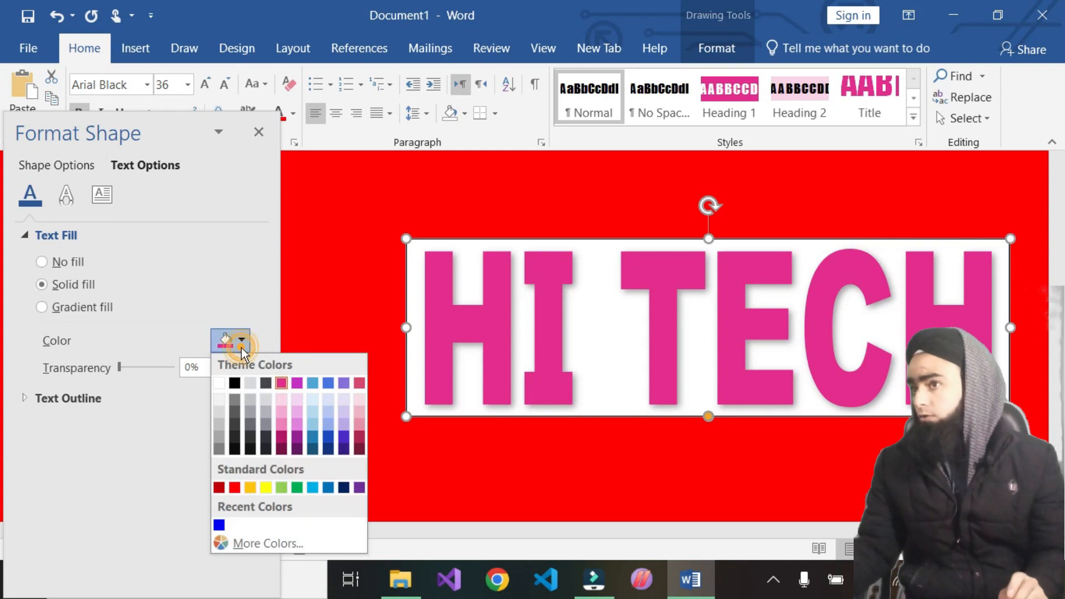
pyautogui.click(219, 524)
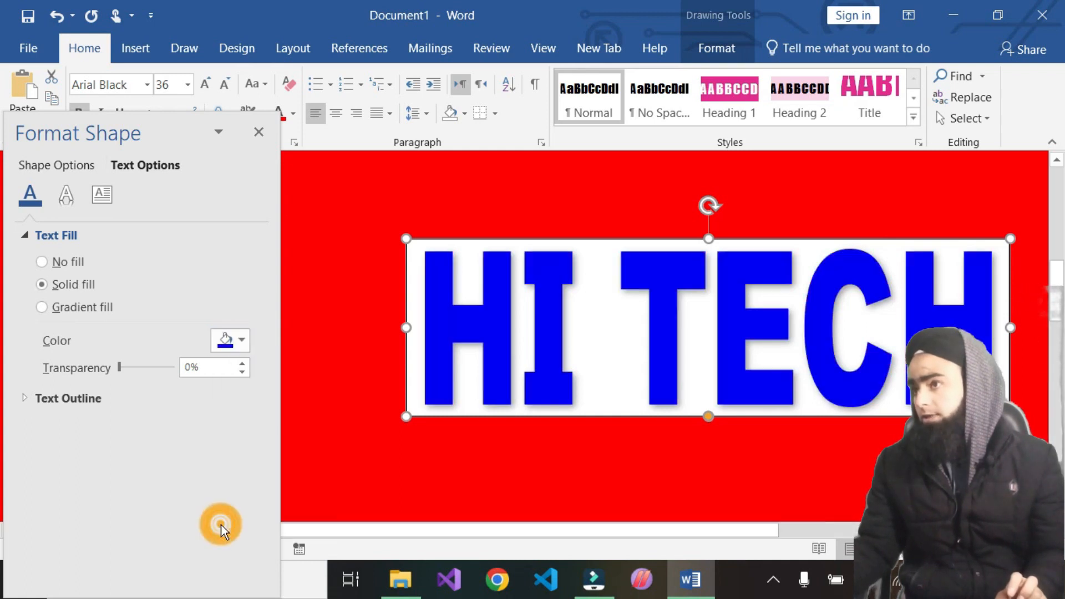
# Switch the whole "HI TECH" text back to a gradient fill and enlarge the text box from its upper-left corner
pyautogui.click(242, 348)
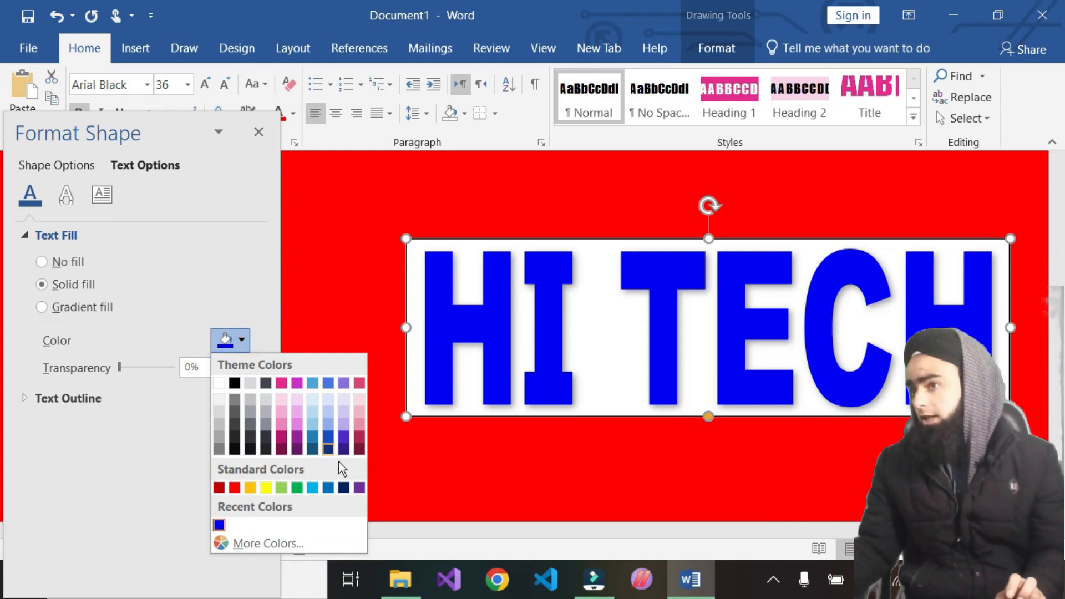
pyautogui.click(522, 318)
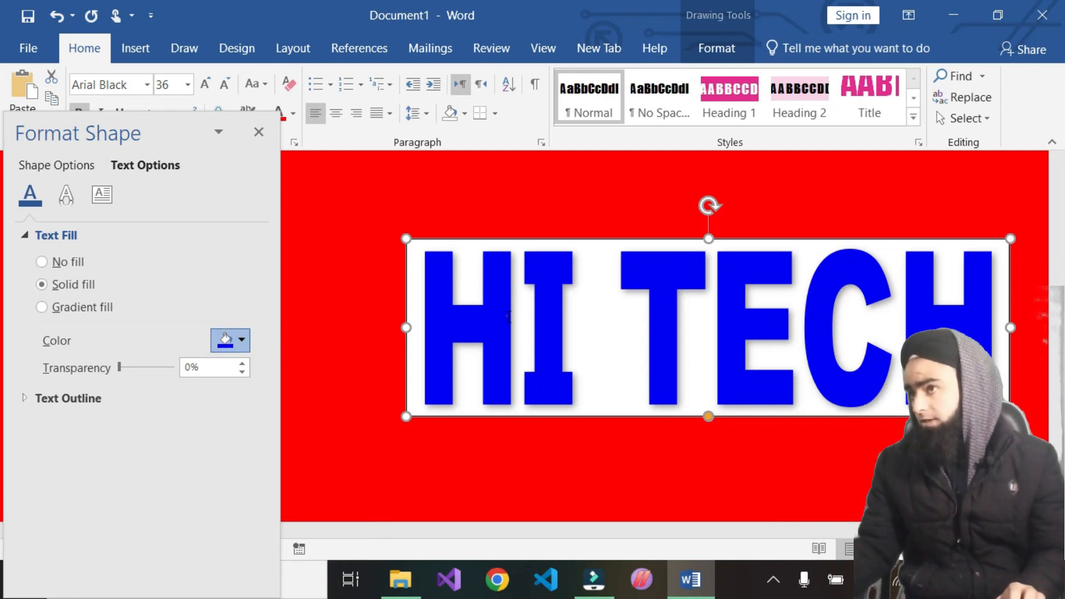
pyautogui.tripleClick(522, 318)
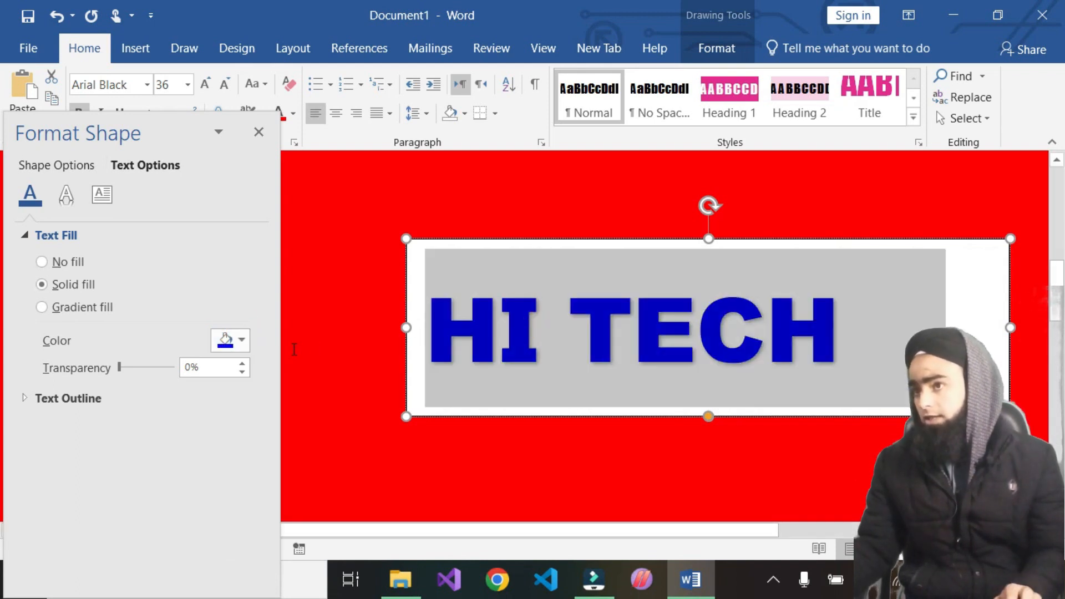
pyautogui.click(240, 342)
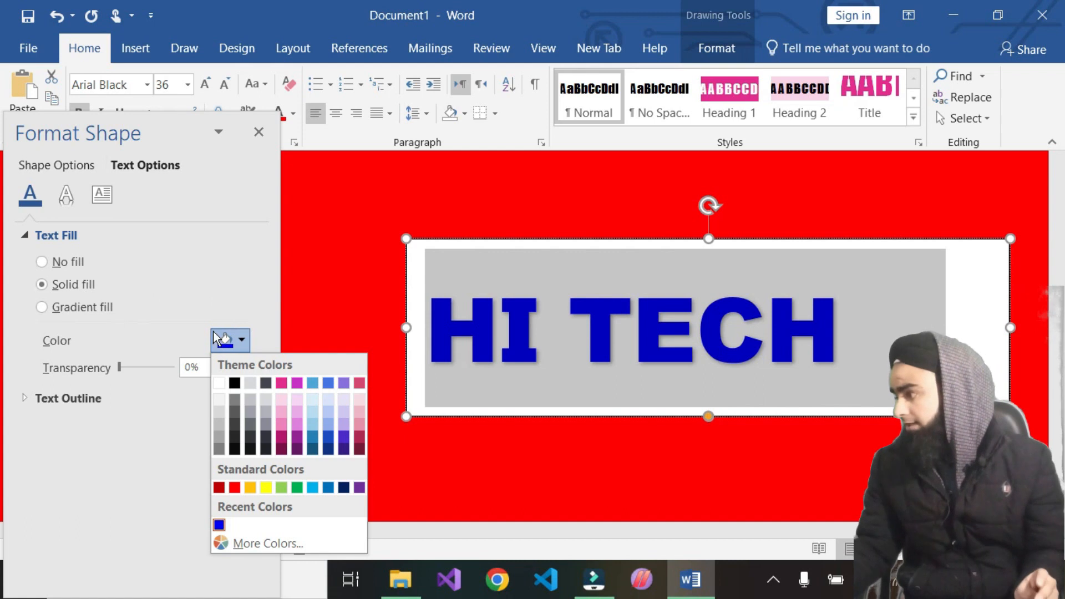
pyautogui.click(46, 305)
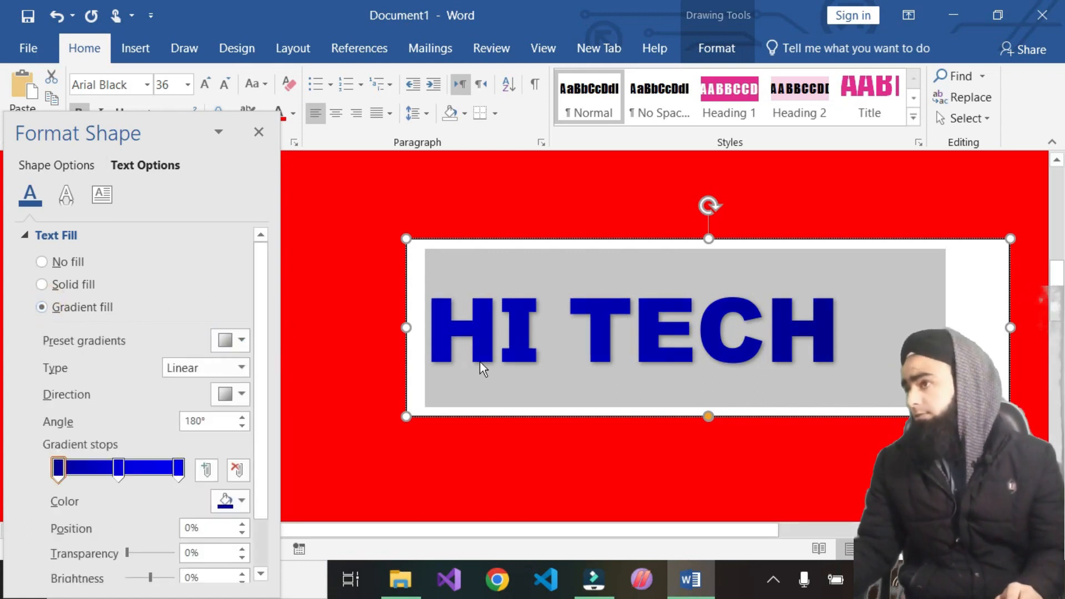
pyautogui.moveTo(406, 239); pyautogui.dragTo(378, 176)
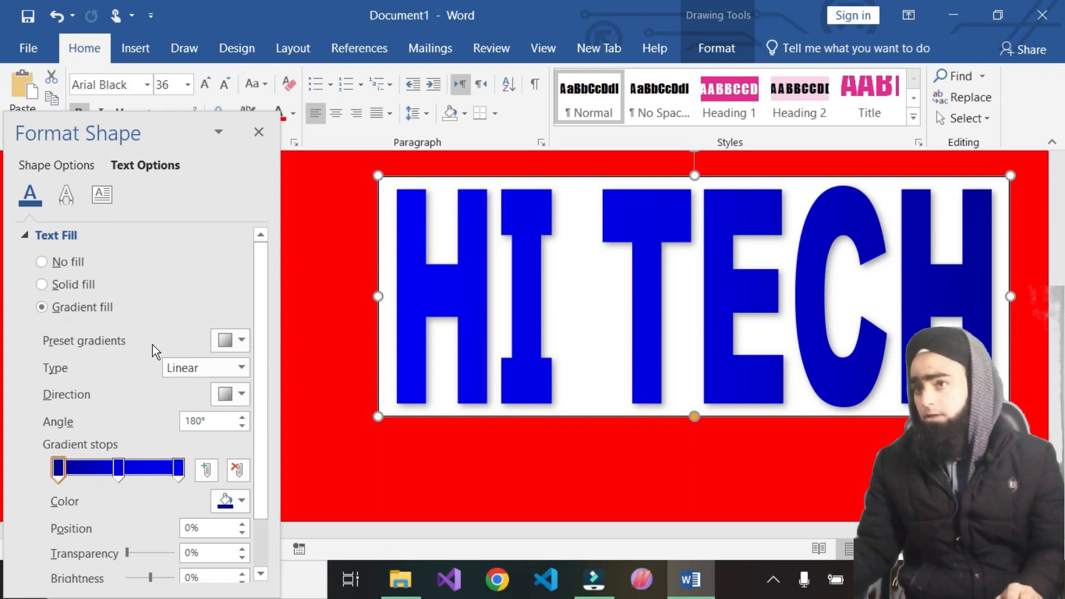
# Give the "HI TECH" text a gradient line outline and shift the text fill's first gradient stop to 5%
pyautogui.scroll(-1, 141, 450)
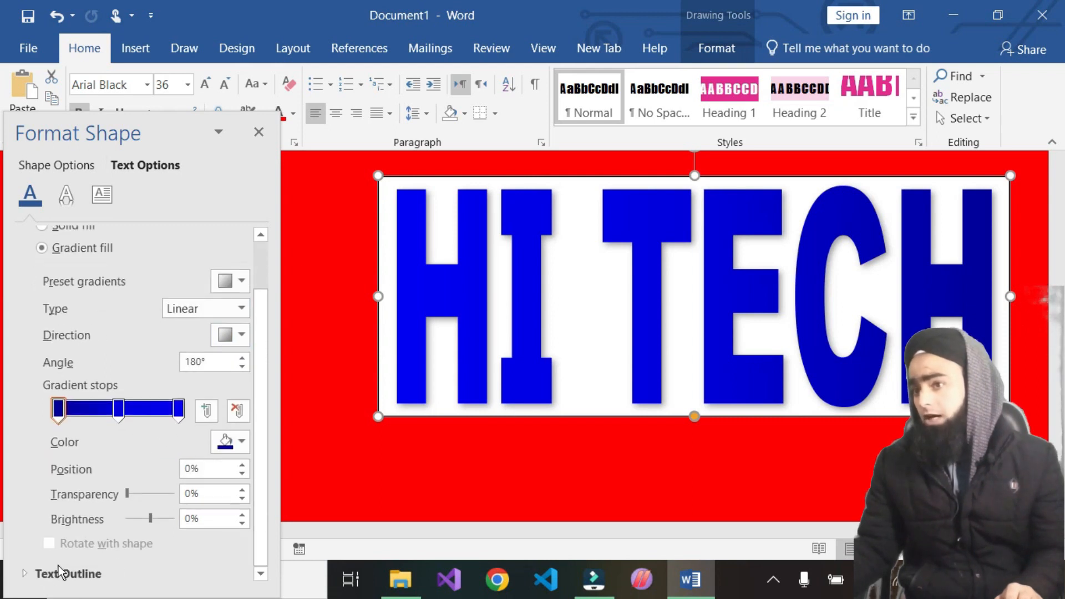
pyautogui.click(65, 571)
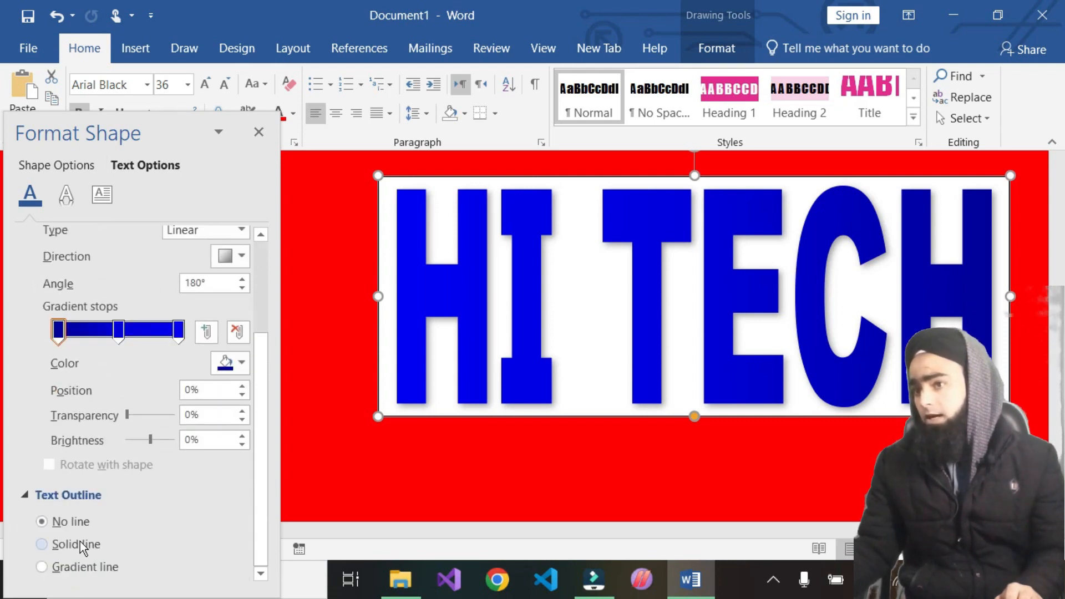
pyautogui.click(56, 566)
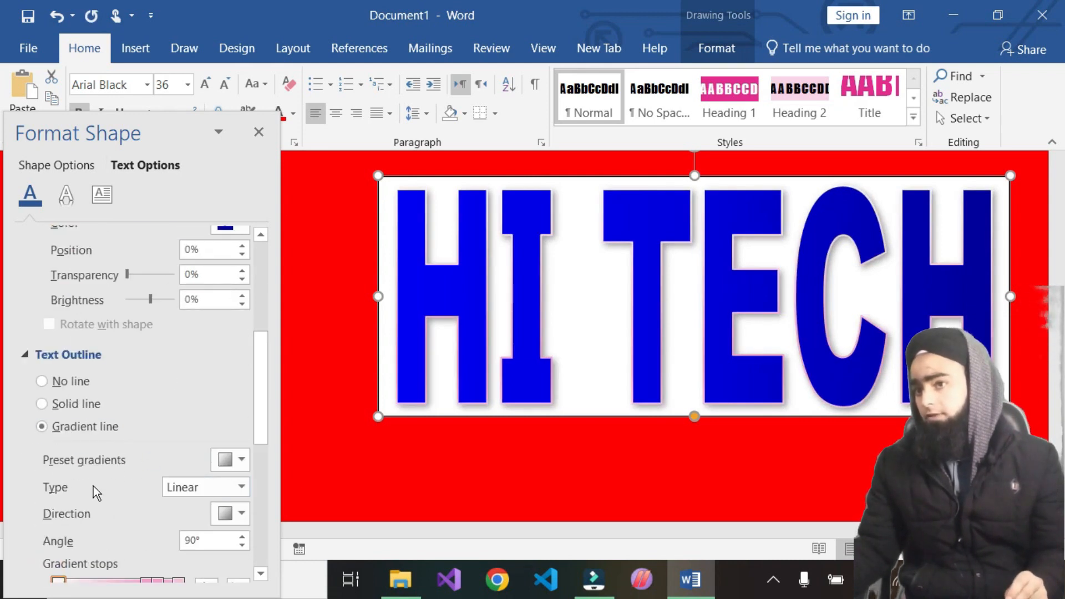
pyautogui.scroll(3, 84, 375)
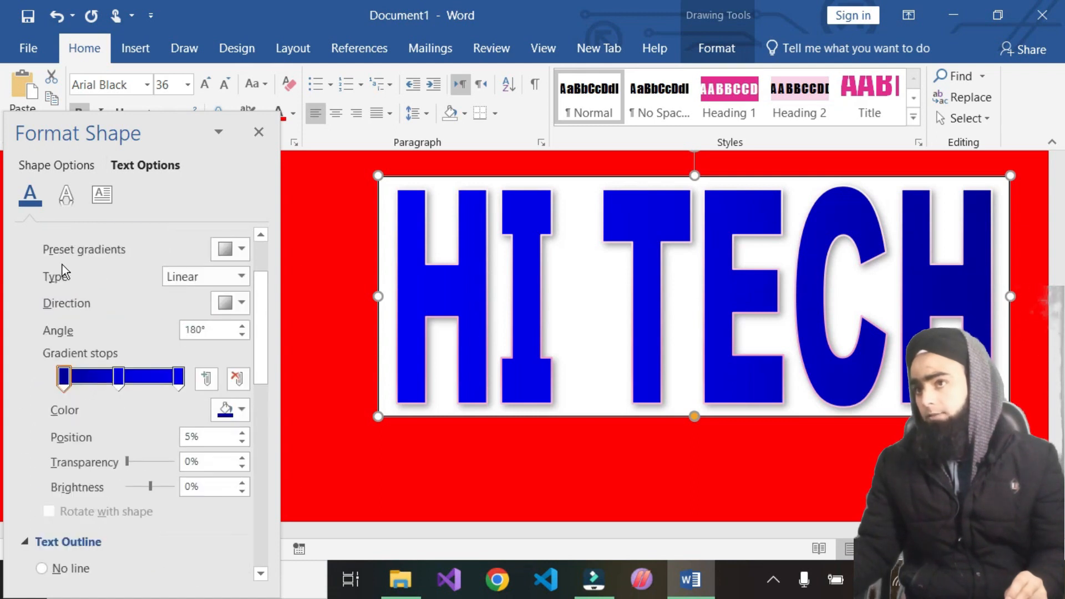
pyautogui.scroll(-2, 83, 514)
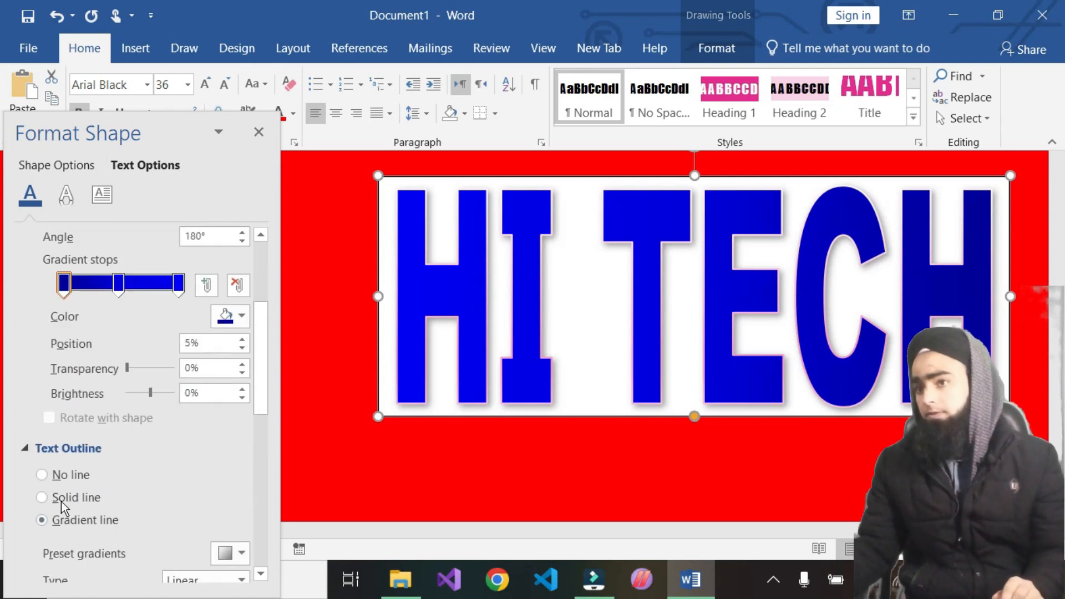
# Remove the outline from "HI TECH" and move the text fill's first gradient stop to the 25% position
pyautogui.click(42, 476)
pyautogui.moveTo(64, 330); pyautogui.dragTo(88, 330)
pyautogui.scroll(2, 109, 277)
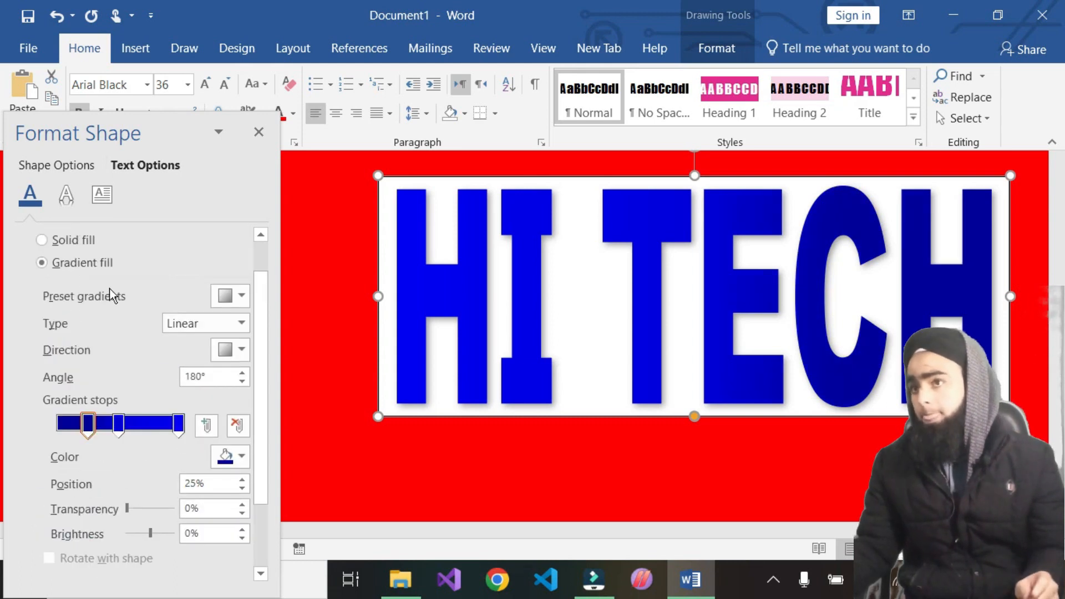
# Apply the purple radial preset gradient from the gallery's fourth row, second column, to all the selected "HI TECH" text
pyautogui.click(236, 300)
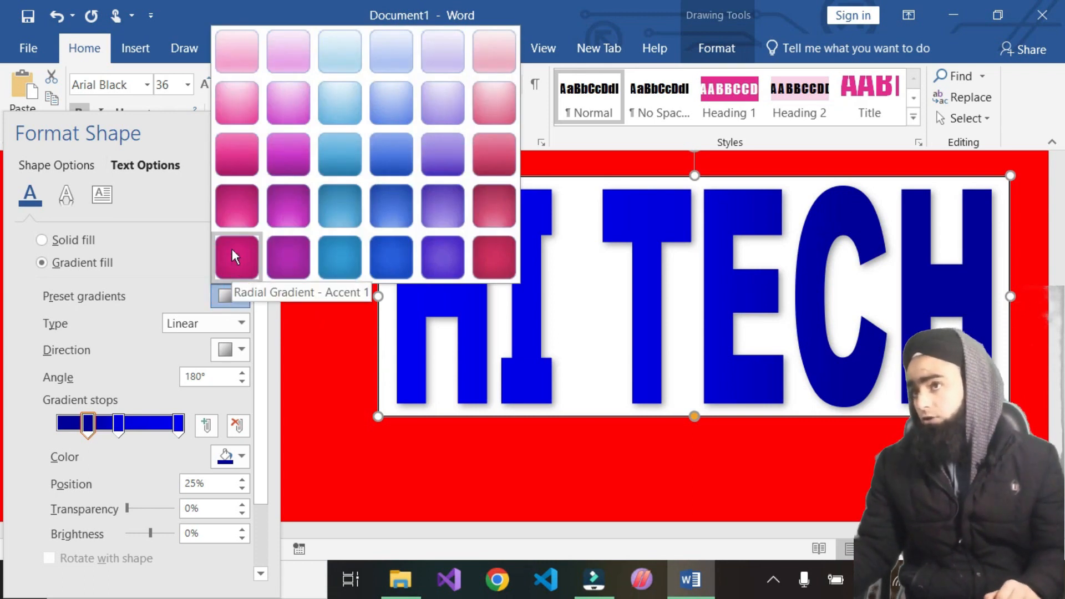
pyautogui.click(595, 377)
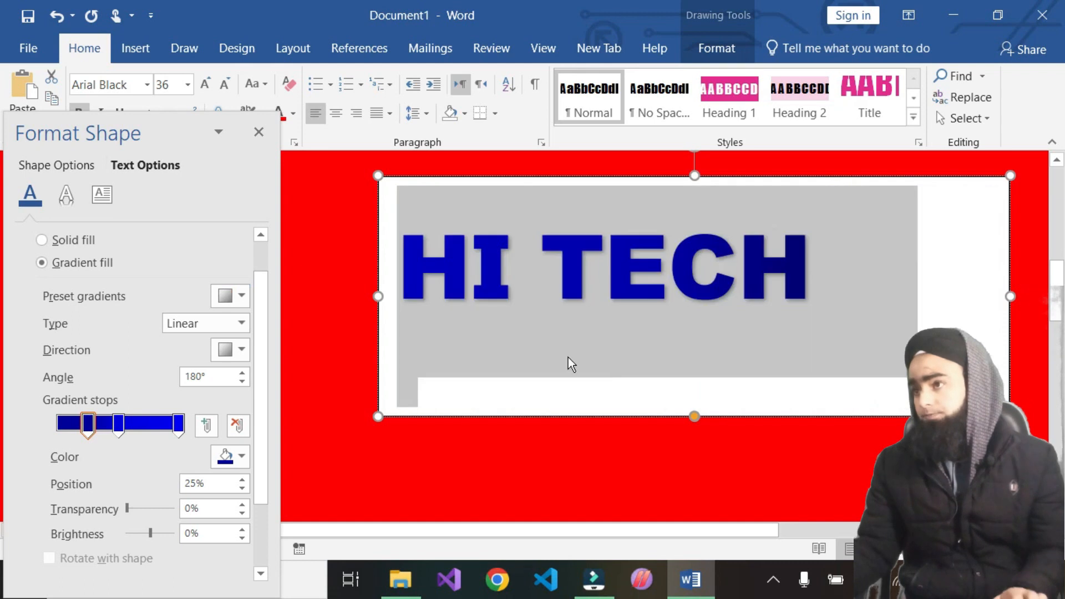
pyautogui.click(238, 296)
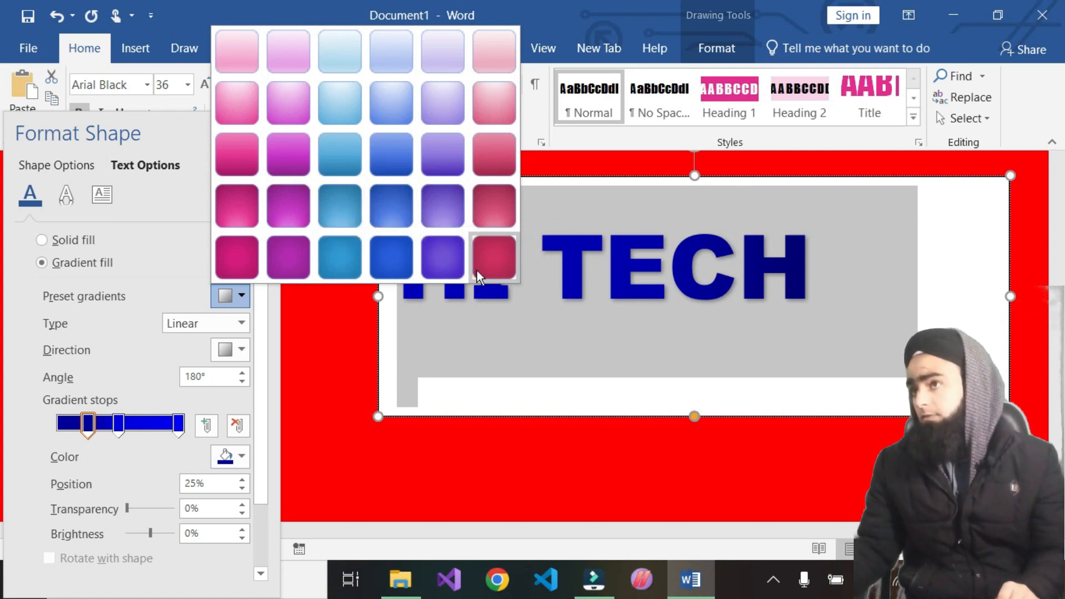
pyautogui.click(287, 213)
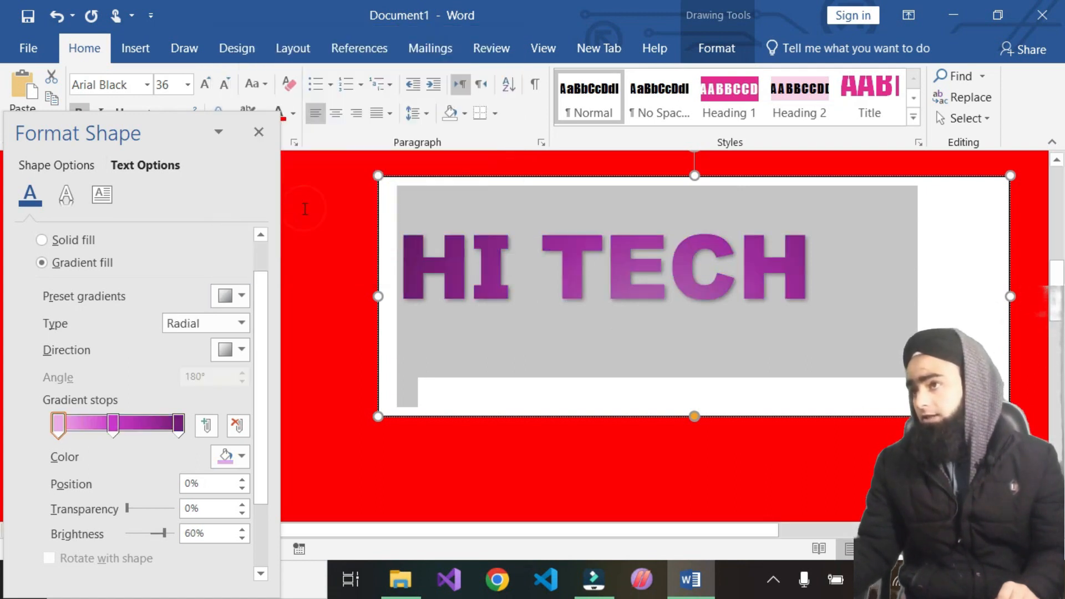
# Apply the blue preset gradient from the gallery's fifth row, fourth column, to all the "HI TECH" text and color its first stop pure blue
pyautogui.click(545, 411)
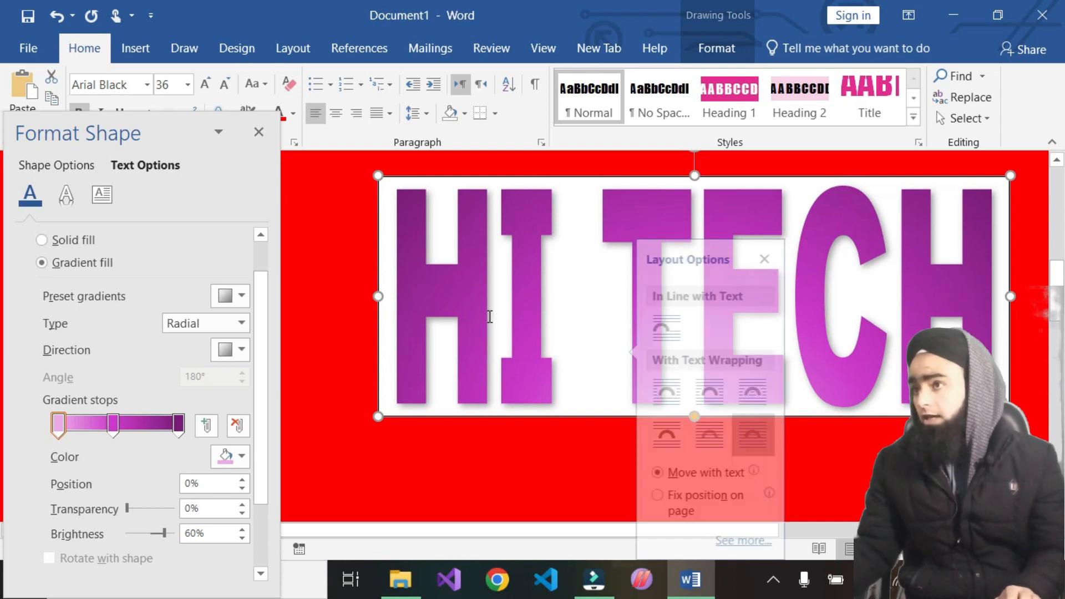
pyautogui.click(572, 306)
pyautogui.hotkey('ctrl', 'a')
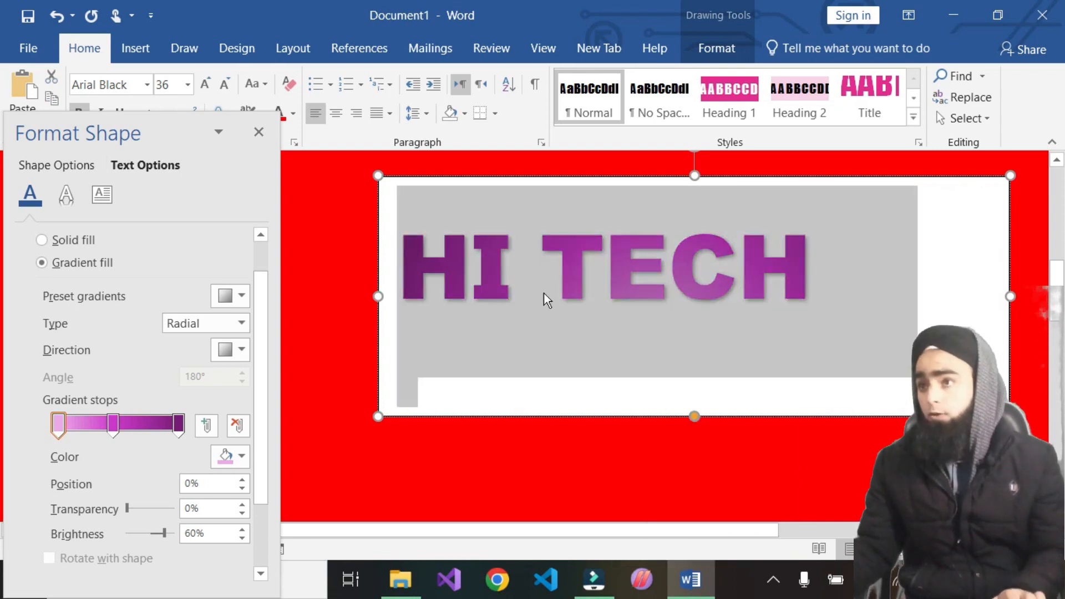
pyautogui.click(244, 301)
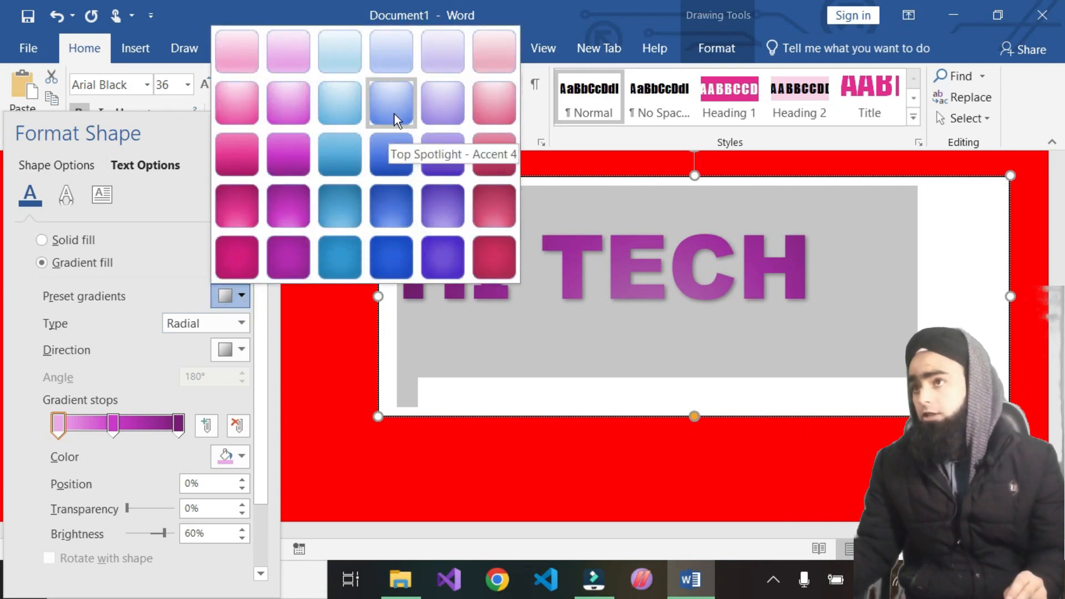
pyautogui.click(386, 273)
pyautogui.click(240, 459)
pyautogui.click(220, 416)
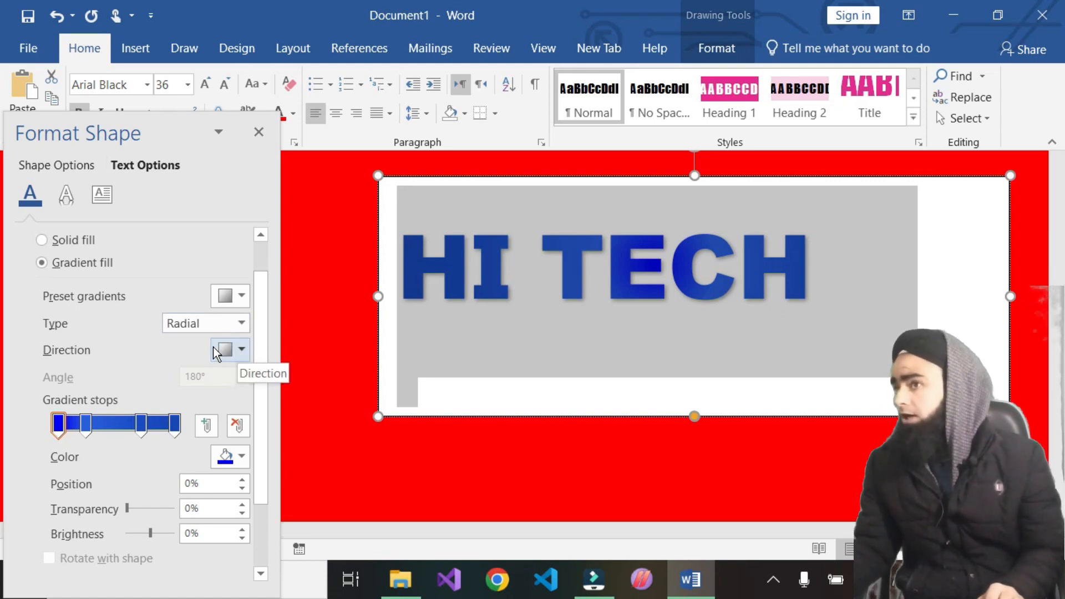
# Change the gradient type of the "HI TECH" text fill to Linear, leaving the preset gradient unchanged
pyautogui.click(240, 327)
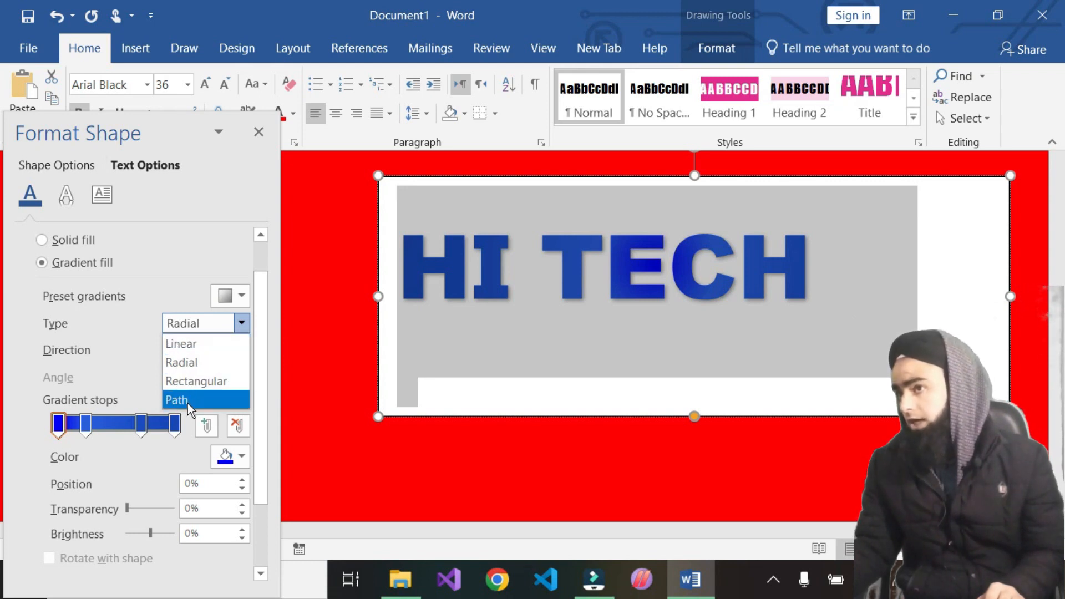
pyautogui.click(186, 345)
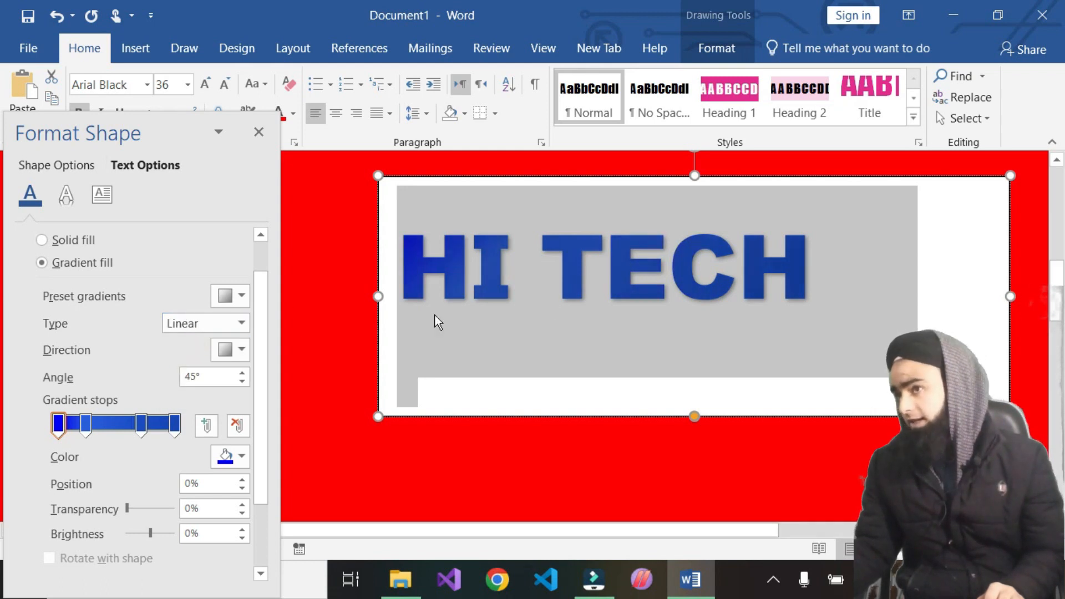
pyautogui.click(244, 302)
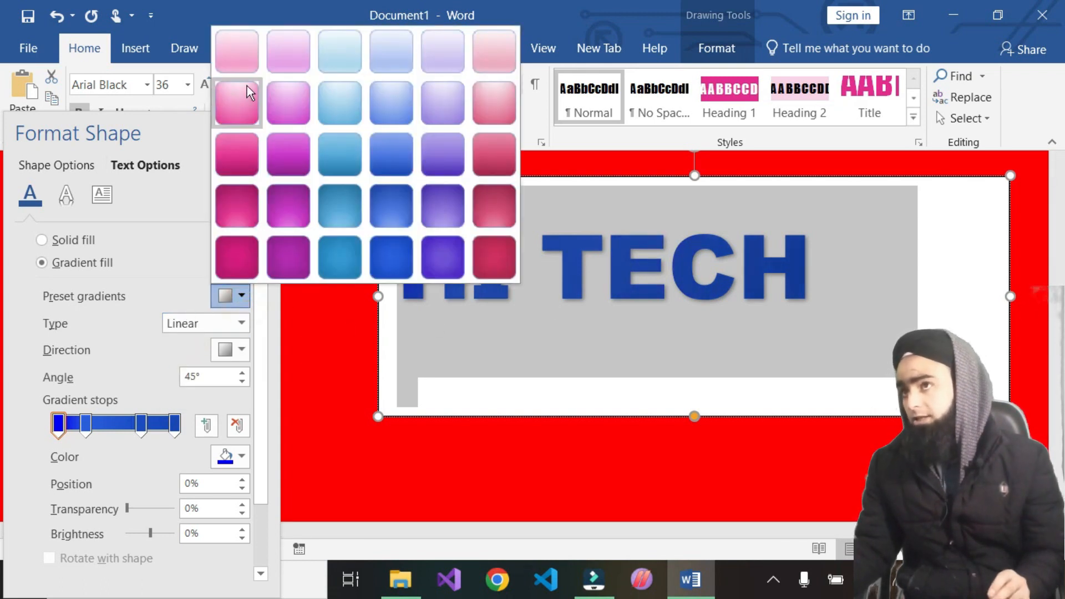
pyautogui.click(241, 304)
# Try the Radial, Rectangular and Path gradient types on the "HI TECH" text fill and switch it back to Linear
pyautogui.click(242, 323)
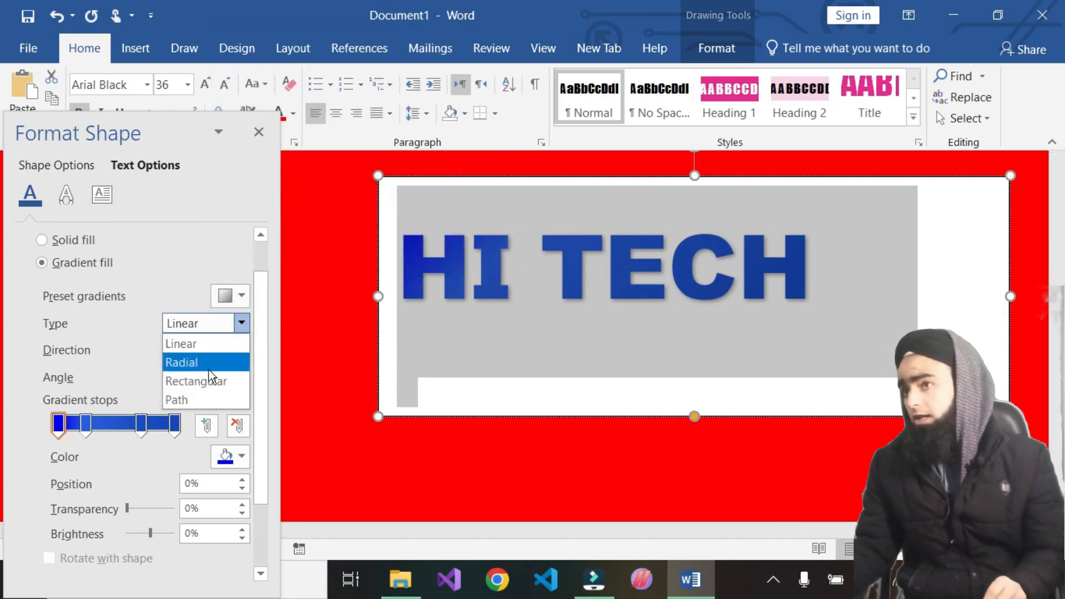
pyautogui.click(200, 369)
pyautogui.click(242, 324)
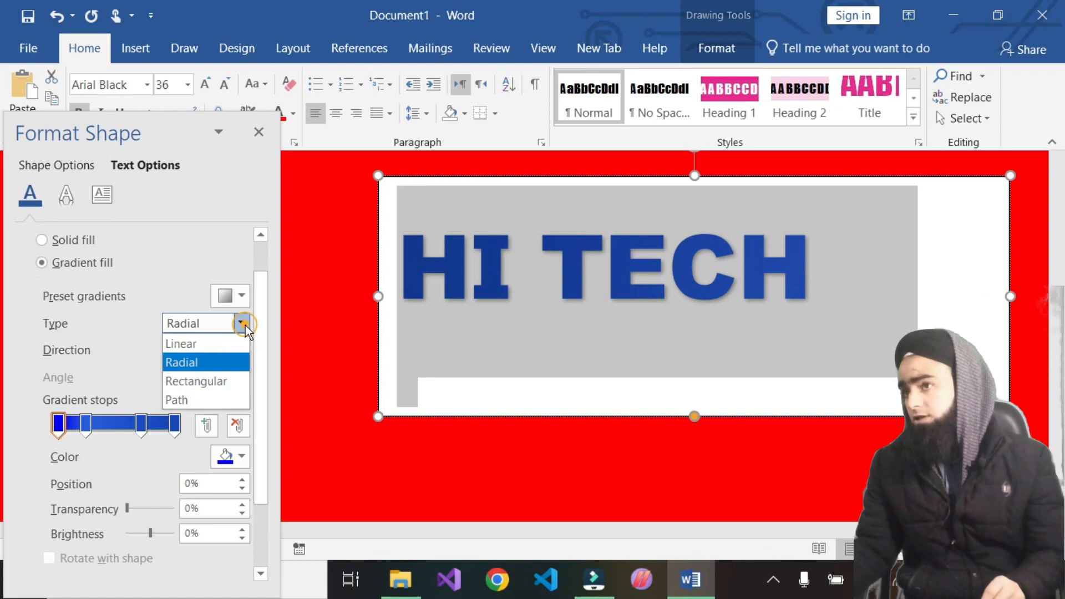
pyautogui.click(195, 381)
pyautogui.click(242, 322)
pyautogui.click(179, 404)
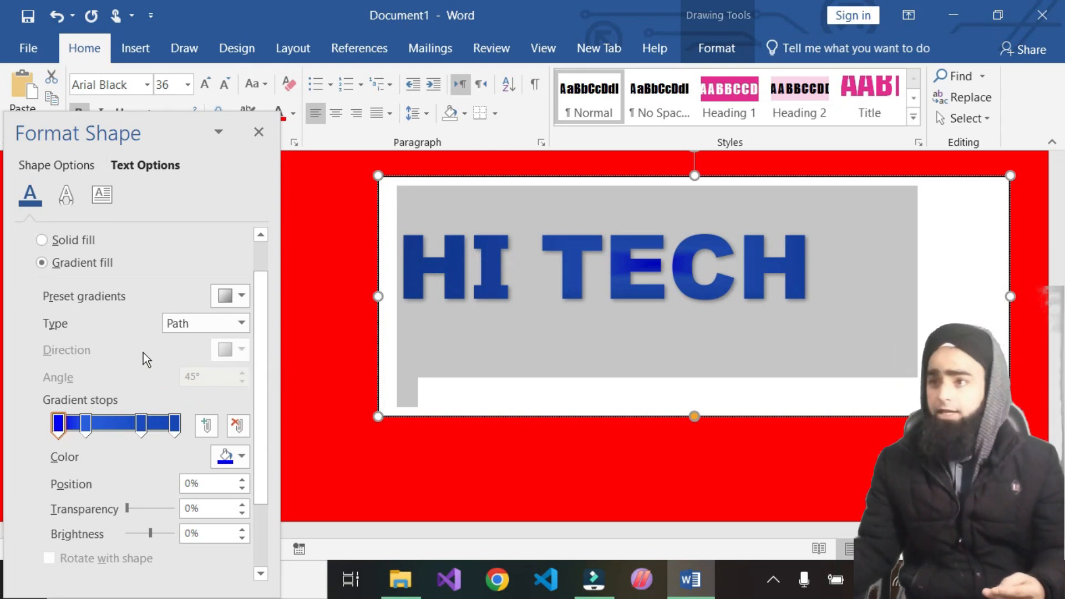
pyautogui.click(241, 323)
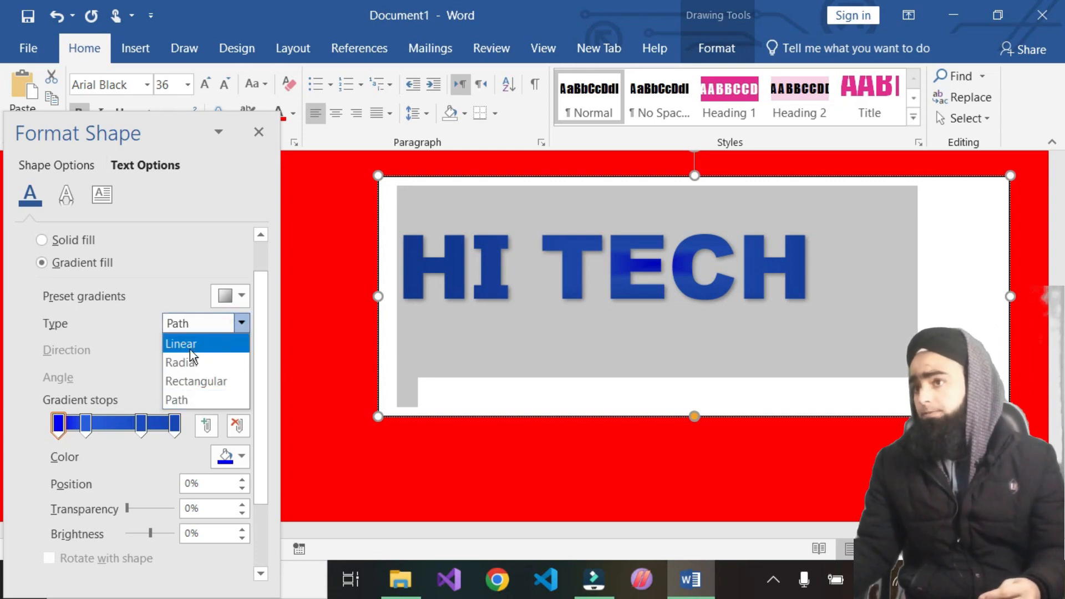
pyautogui.click(188, 345)
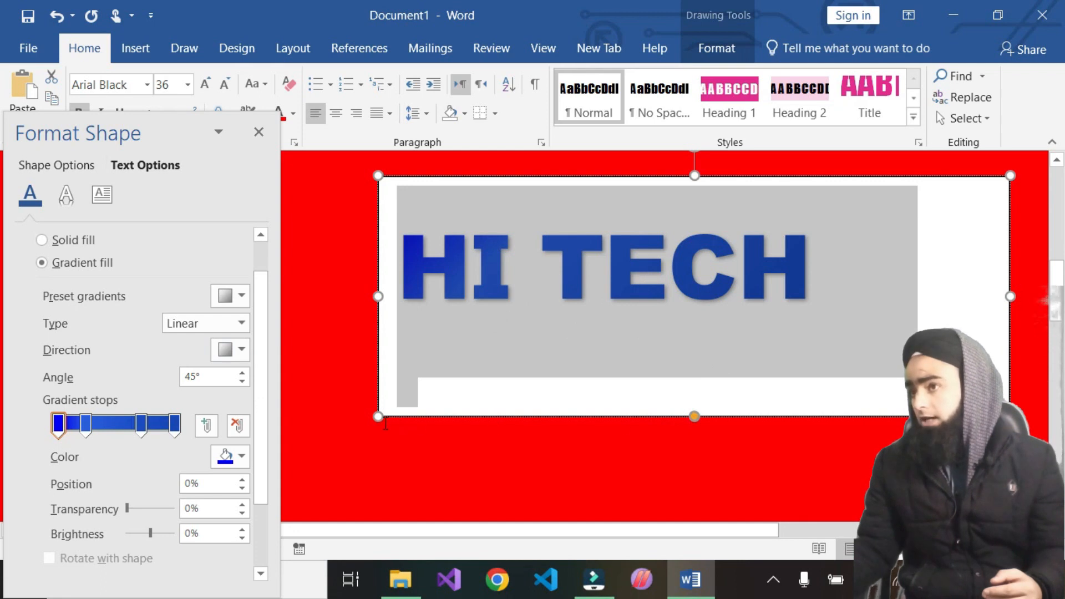
# Enlarge the text box from its lower-left corner to about 1.83" high and 3.63" wide
pyautogui.moveTo(380, 413); pyautogui.dragTo(364, 502)
pyautogui.click(412, 376)
pyautogui.click(427, 420)
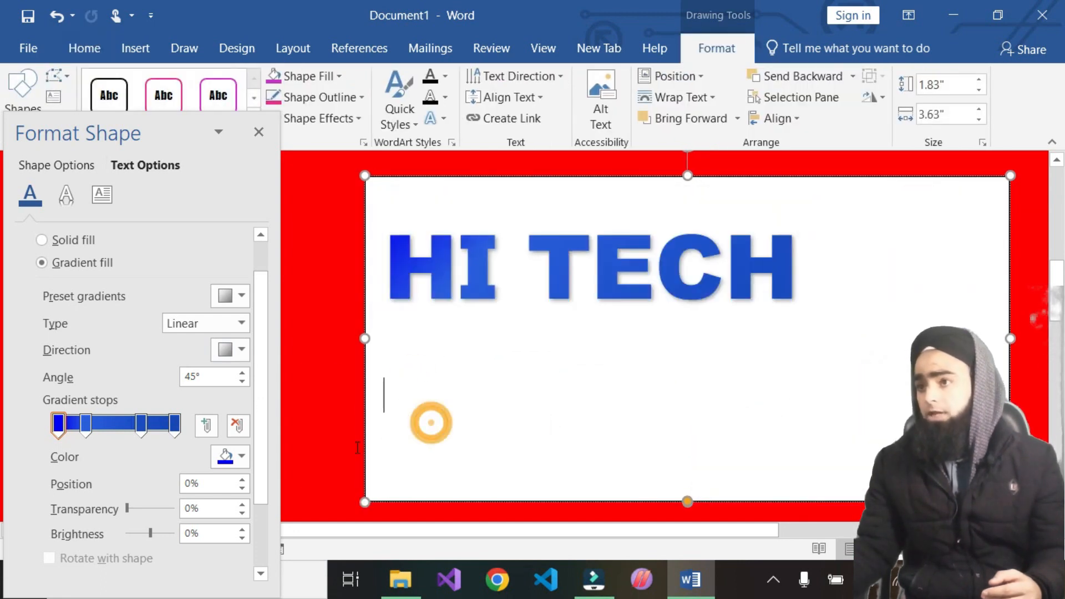
# Try the fifth linear direction preset on the empty line below "HI TECH" and discard the attempt
pyautogui.click(394, 377)
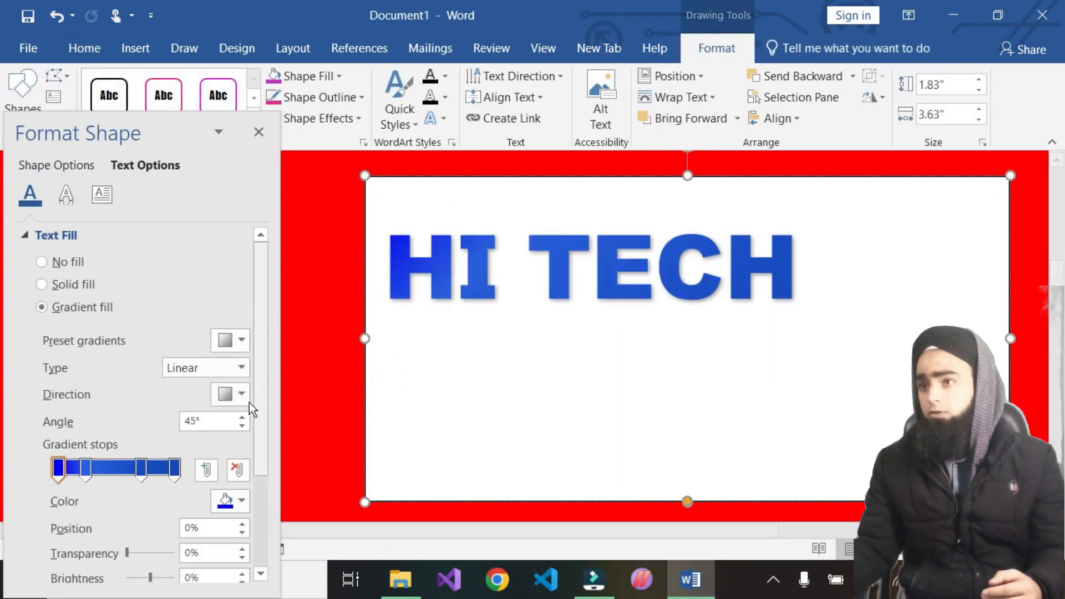
pyautogui.click(247, 395)
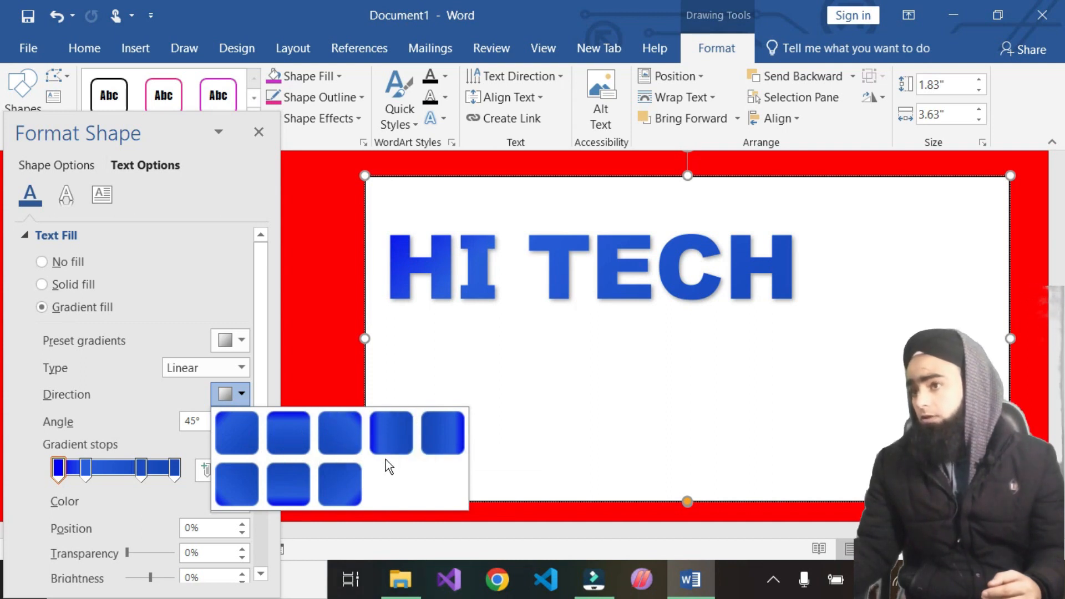
pyautogui.click(434, 427)
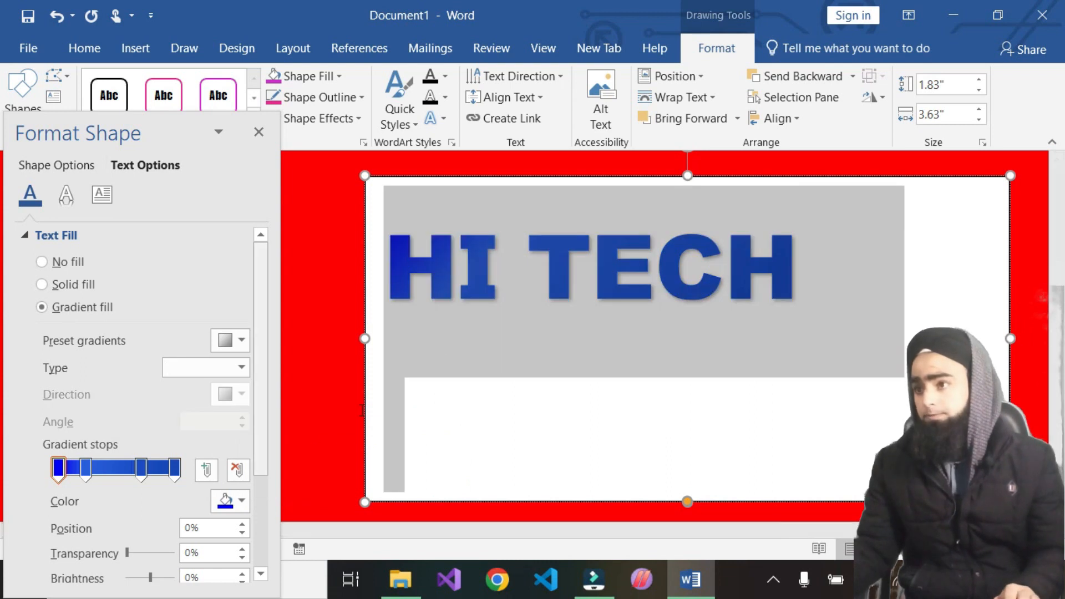
pyautogui.click(446, 418)
pyautogui.hotkey('ctrl', 'z')
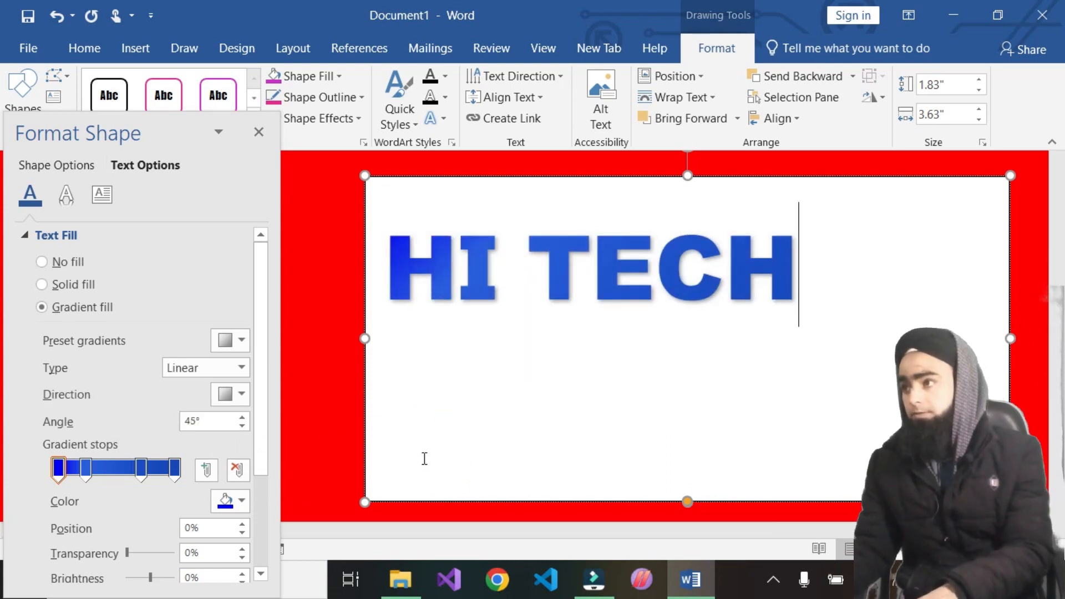
# Set the linear gradient of all the "HI TECH" text to run diagonally from bottom right to top left at 225°
pyautogui.click(526, 290)
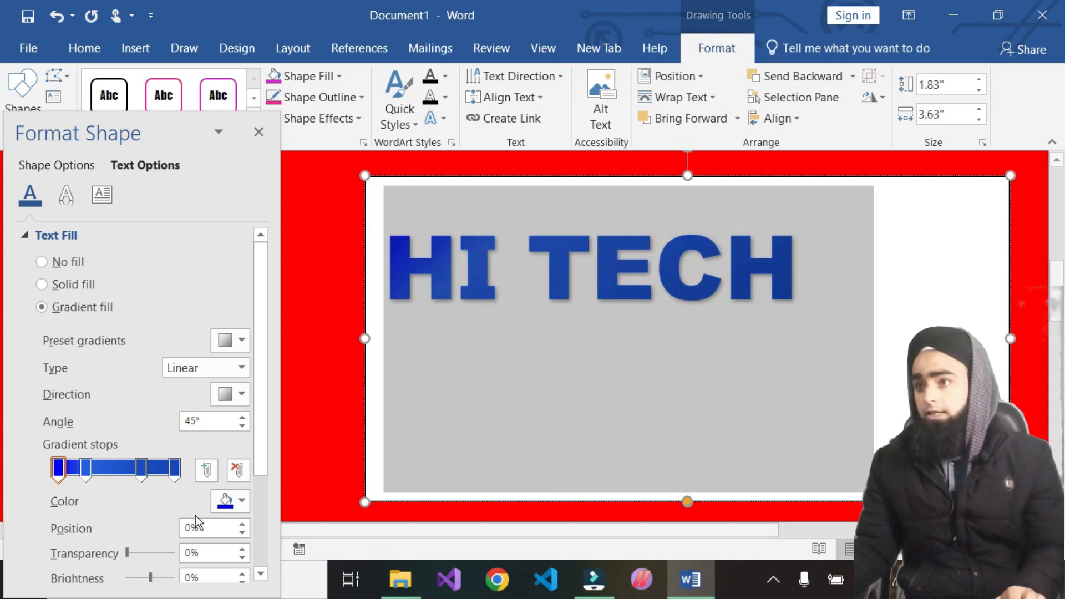
pyautogui.click(242, 394)
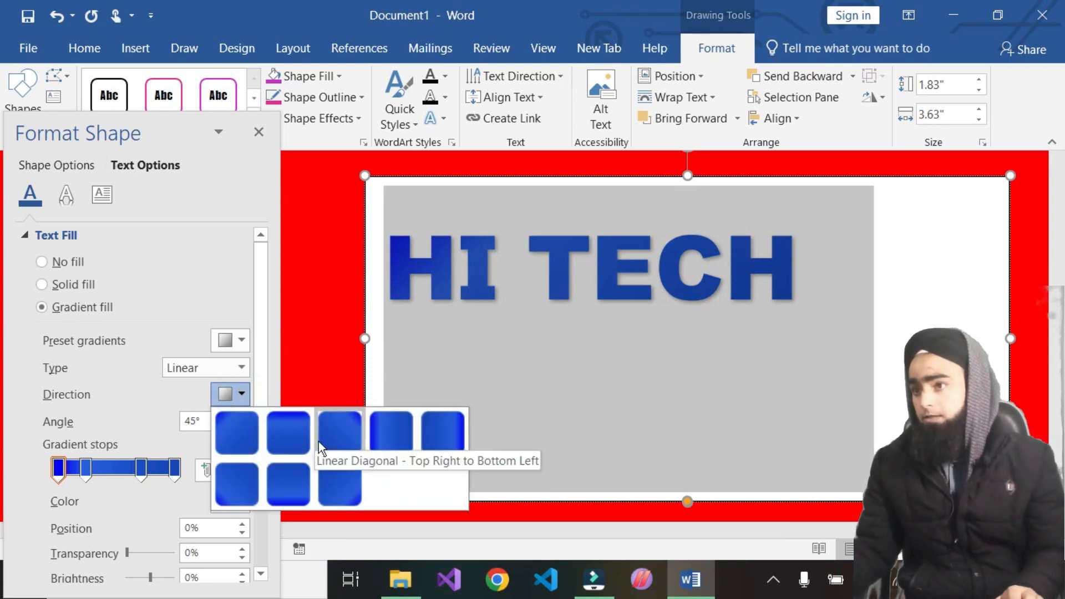
pyautogui.click(346, 479)
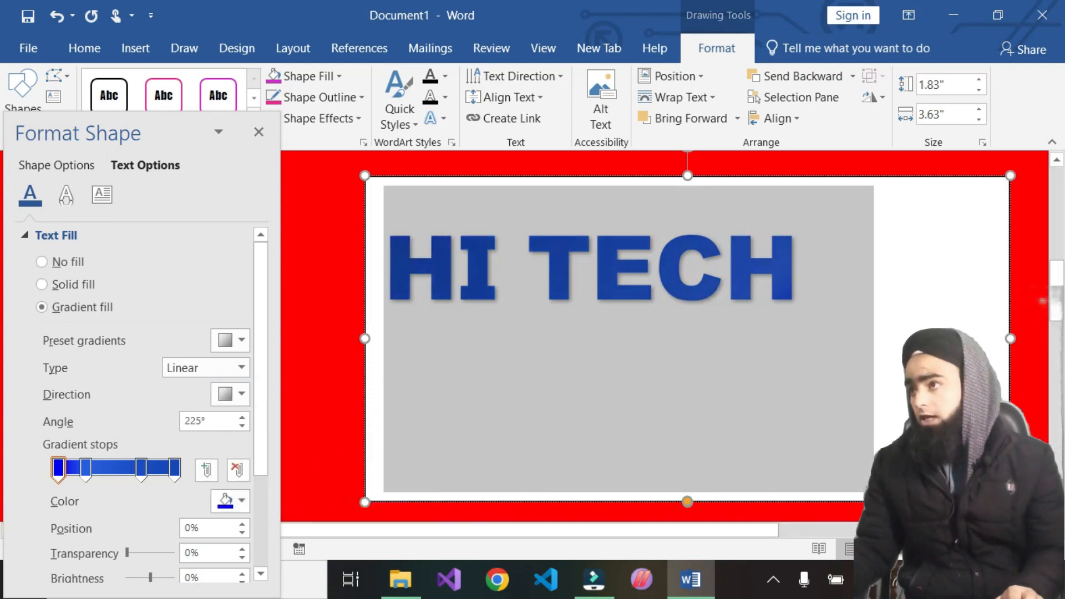
pyautogui.click(331, 416)
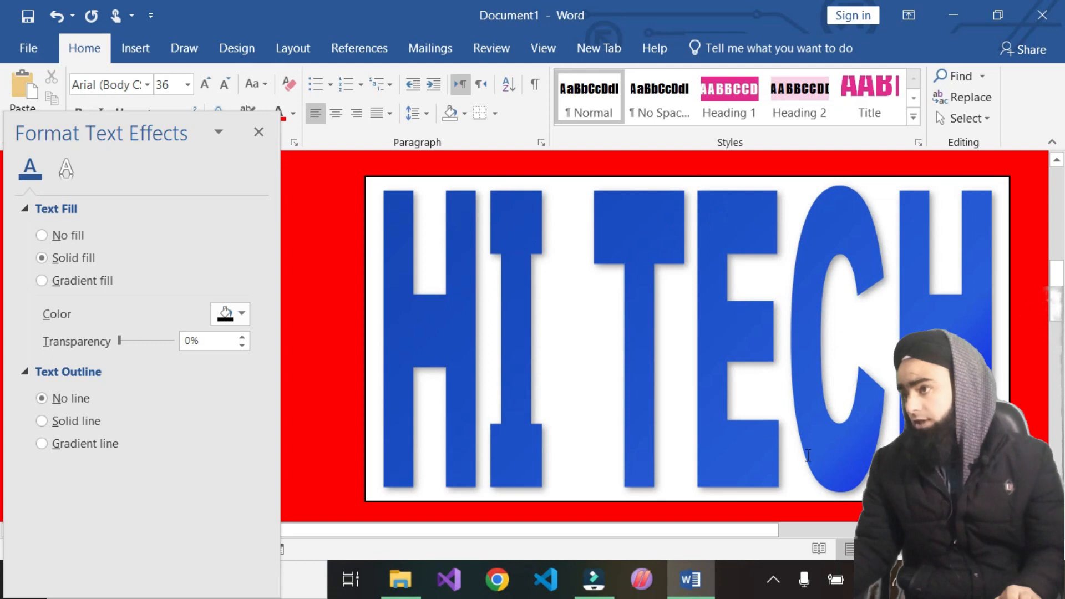
# Change the "HI TECH" text gradient to the left-to-right linear direction at 0° and deselect the text box
pyautogui.click(768, 455)
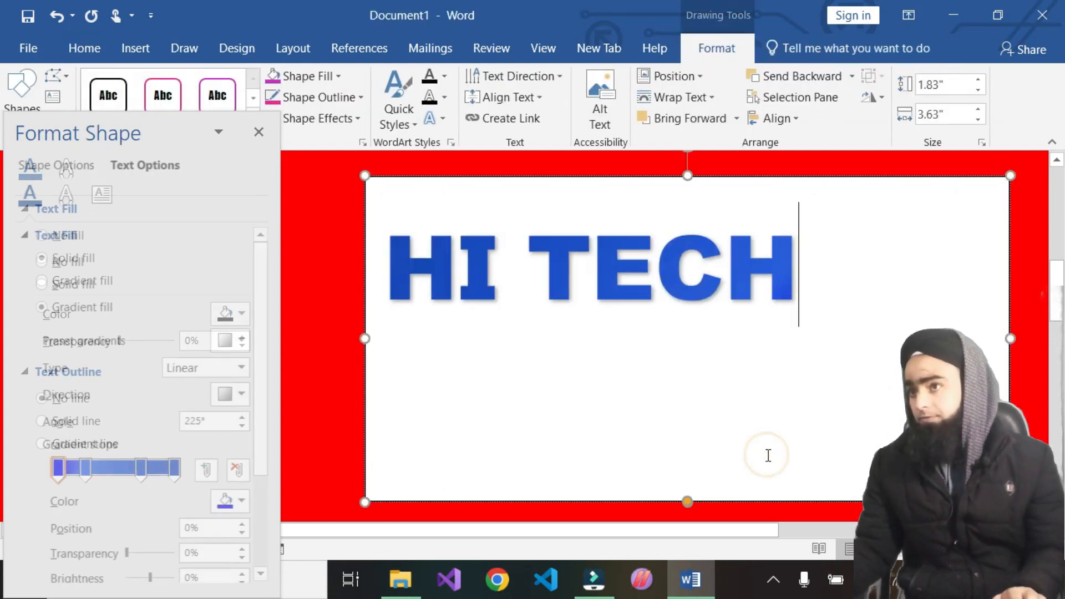
pyautogui.hotkey('ctrl', 'a')
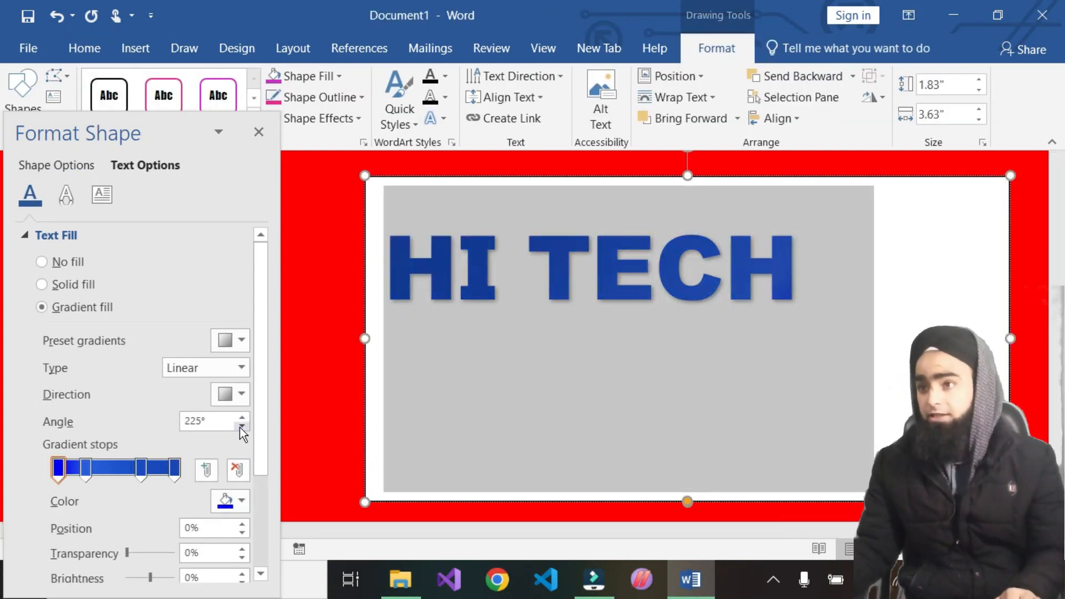
pyautogui.click(243, 394)
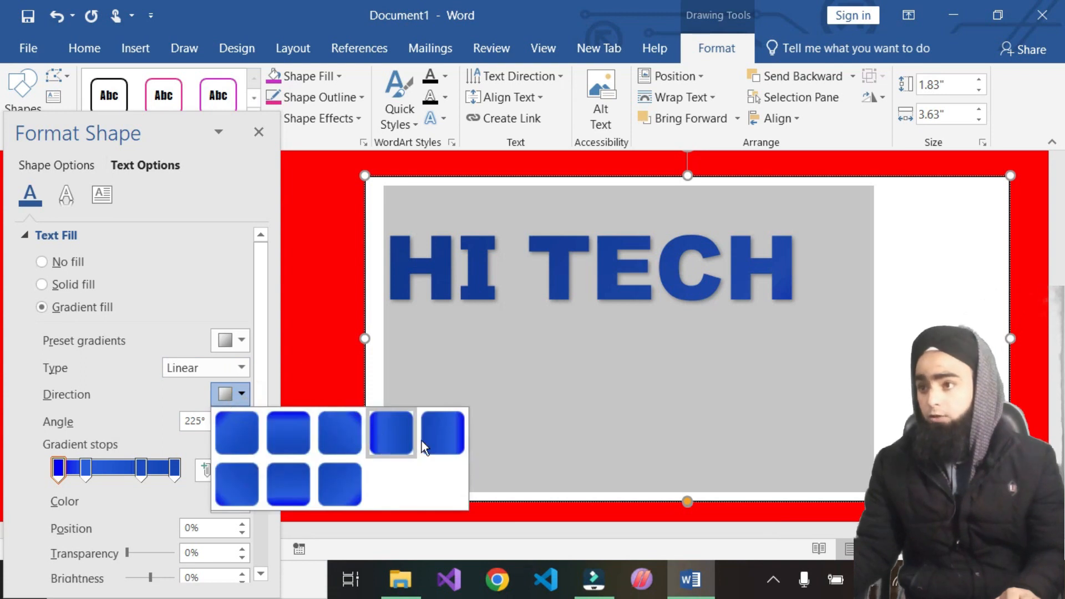
pyautogui.click(404, 423)
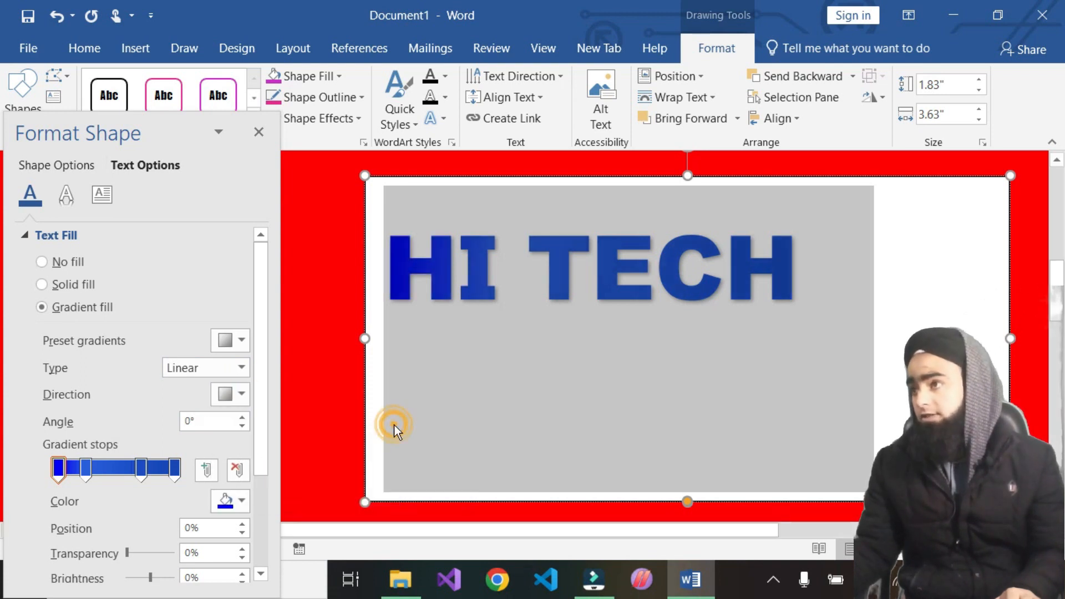
pyautogui.click(484, 510)
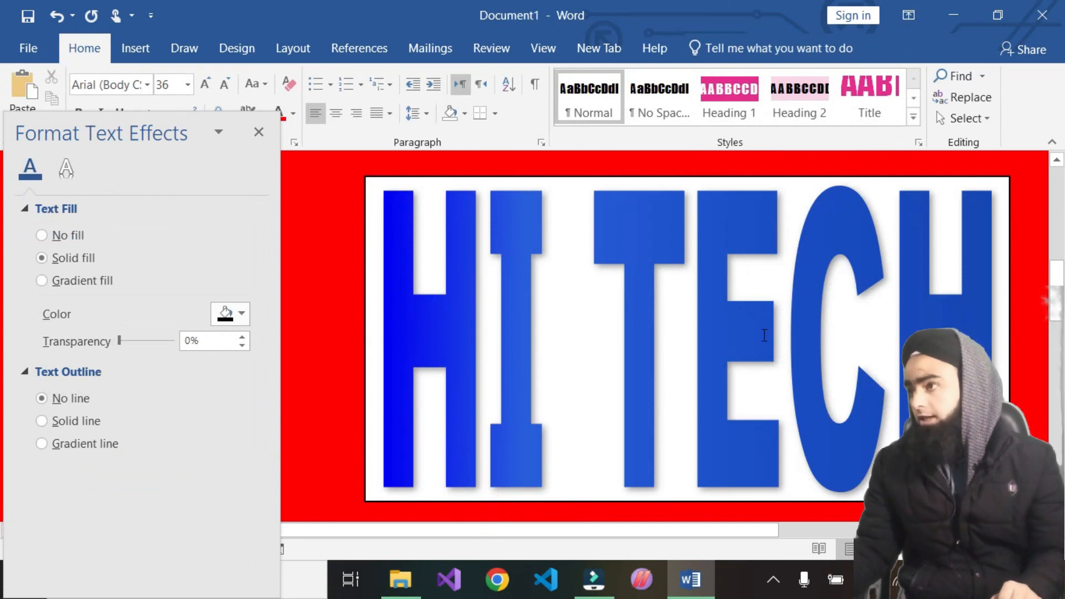
# Undo the direction changes and reapply the left-to-right linear direction with a 0° angle to the whole "HI TECH" text
pyautogui.click(806, 340)
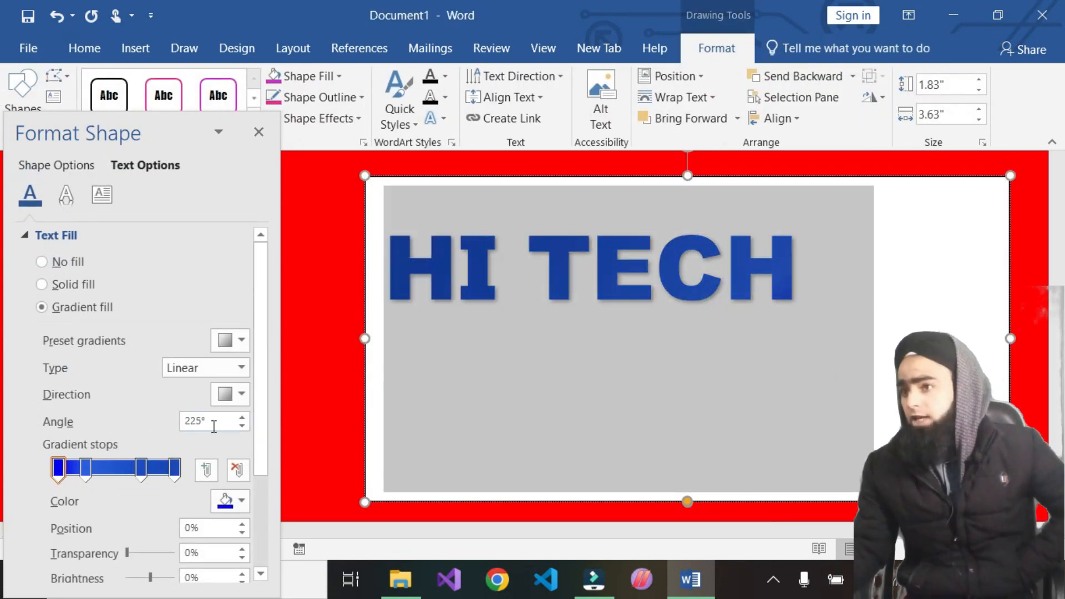
pyautogui.click(239, 398)
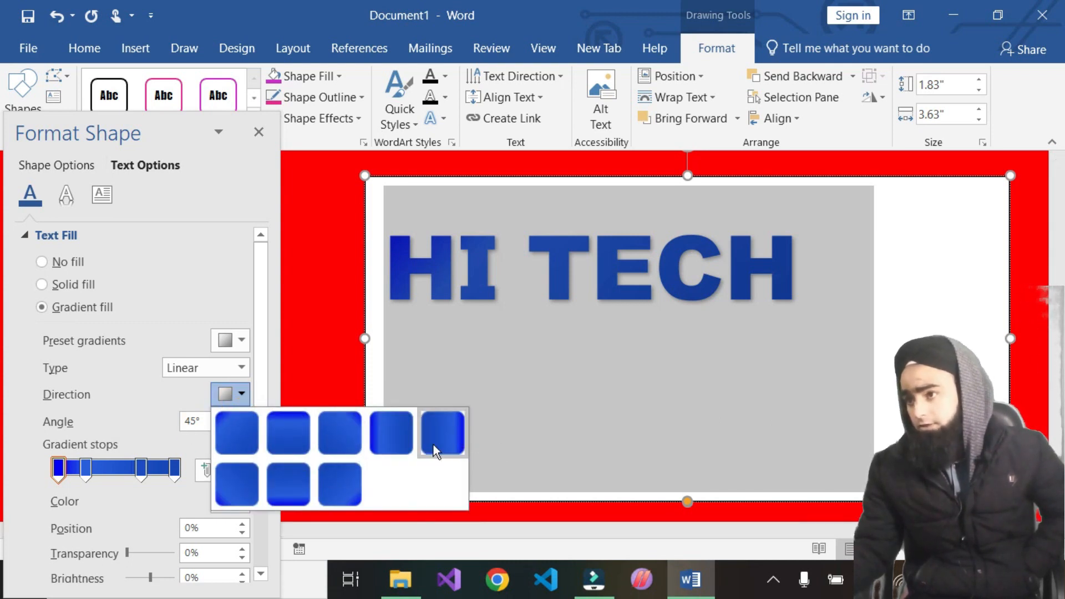
pyautogui.click(399, 434)
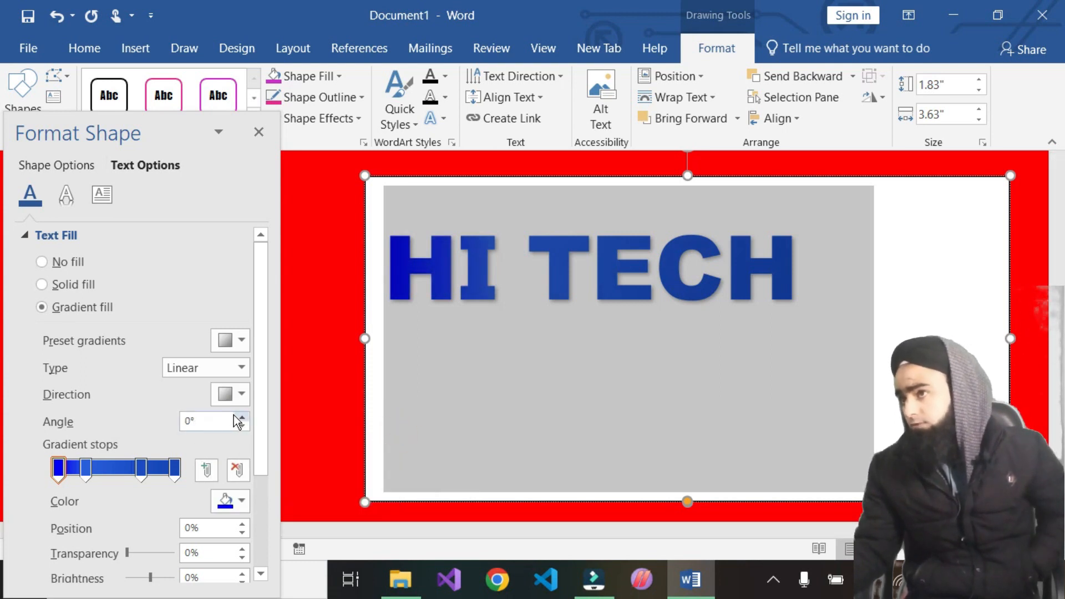
pyautogui.moveTo(245, 418); pyautogui.dragTo(243, 426)
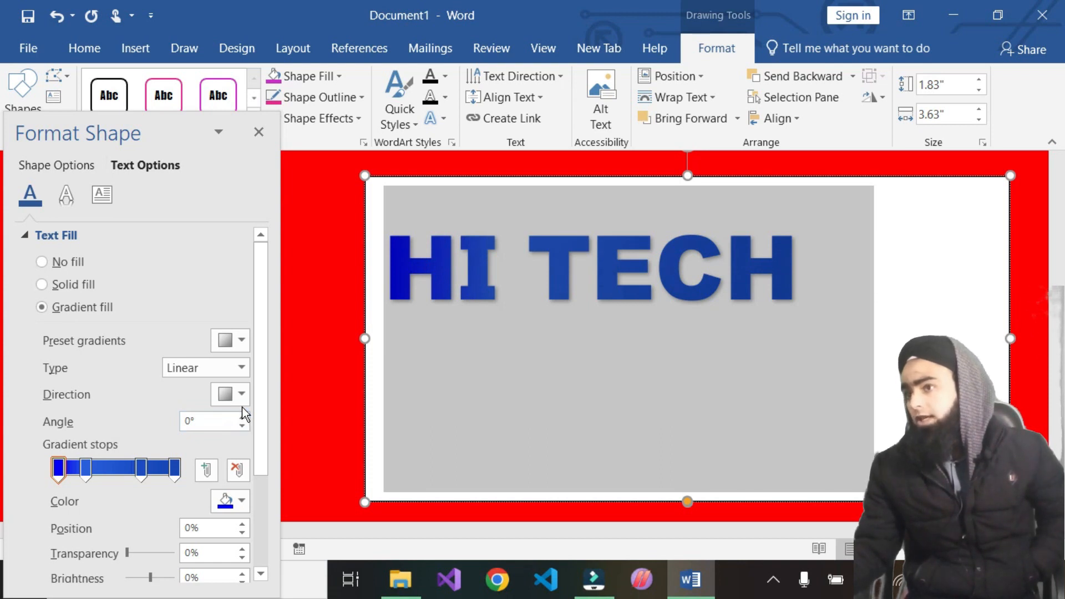
pyautogui.click(247, 426)
pyautogui.moveTo(248, 426); pyautogui.dragTo(248, 426)
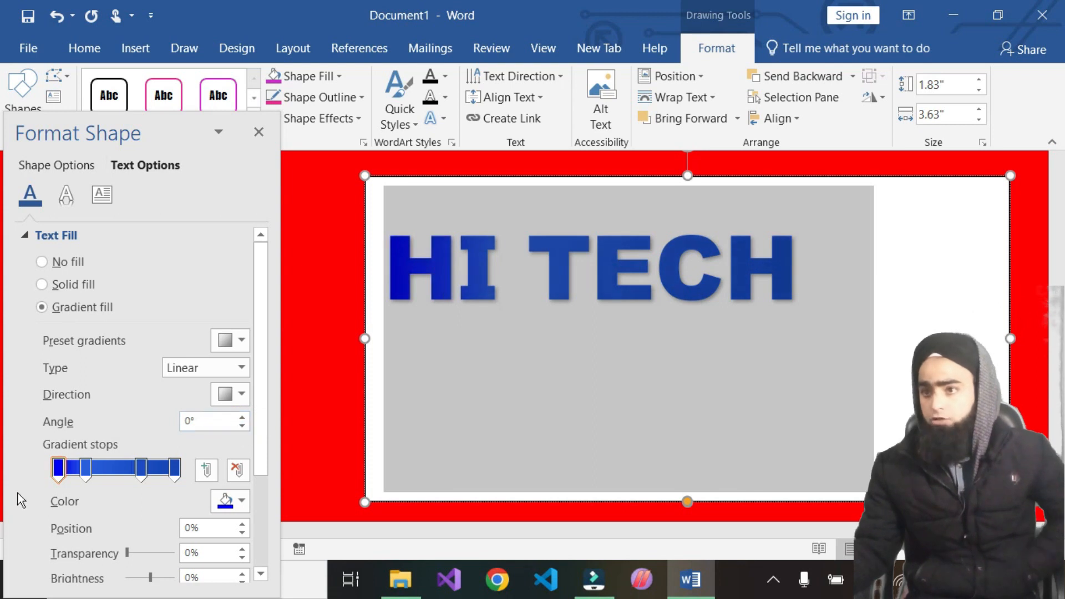
# Shift the two middle gradient stops of the text fill slightly and delete both, keeping only the end stops
pyautogui.moveTo(86, 469); pyautogui.dragTo(144, 480)
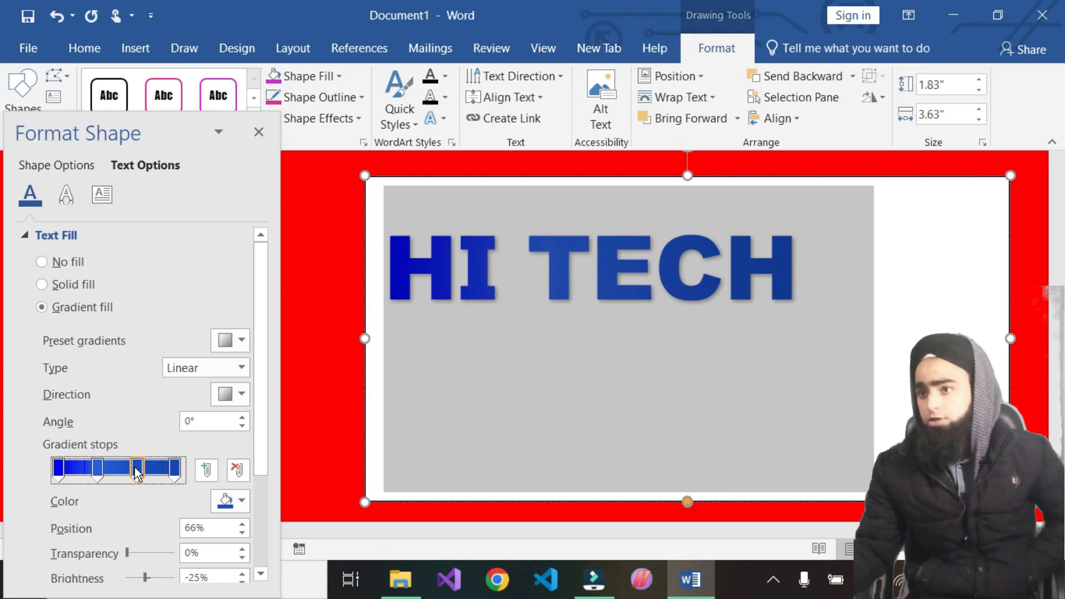
pyautogui.click(238, 470)
pyautogui.click(97, 471)
pyautogui.click(238, 470)
# Recolour the end gradient stop at 97% of the "HI TECH" text fill to standard red
pyautogui.click(174, 471)
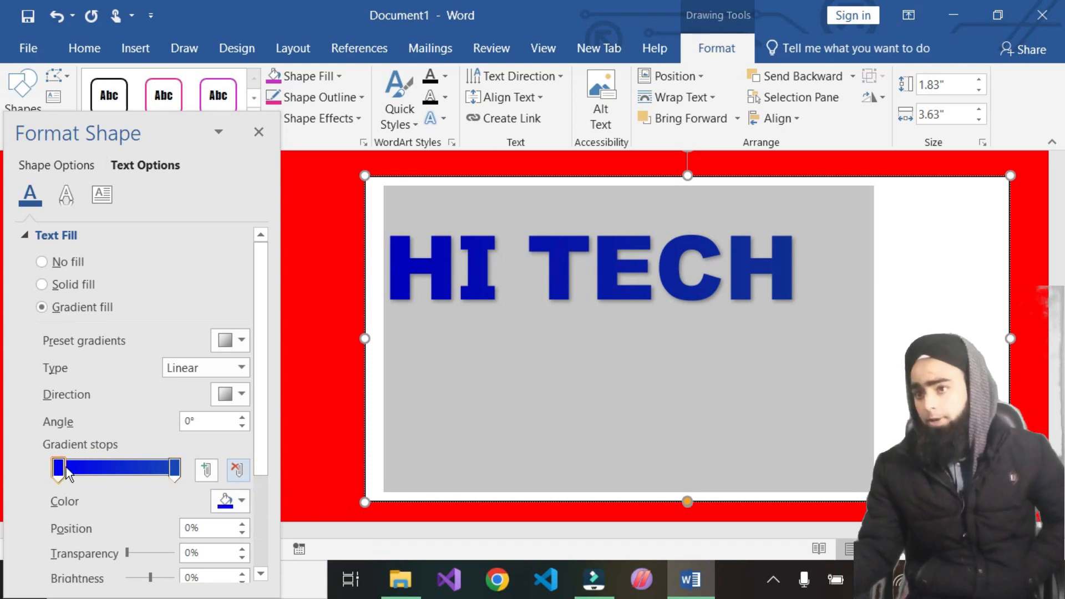
pyautogui.click(175, 469)
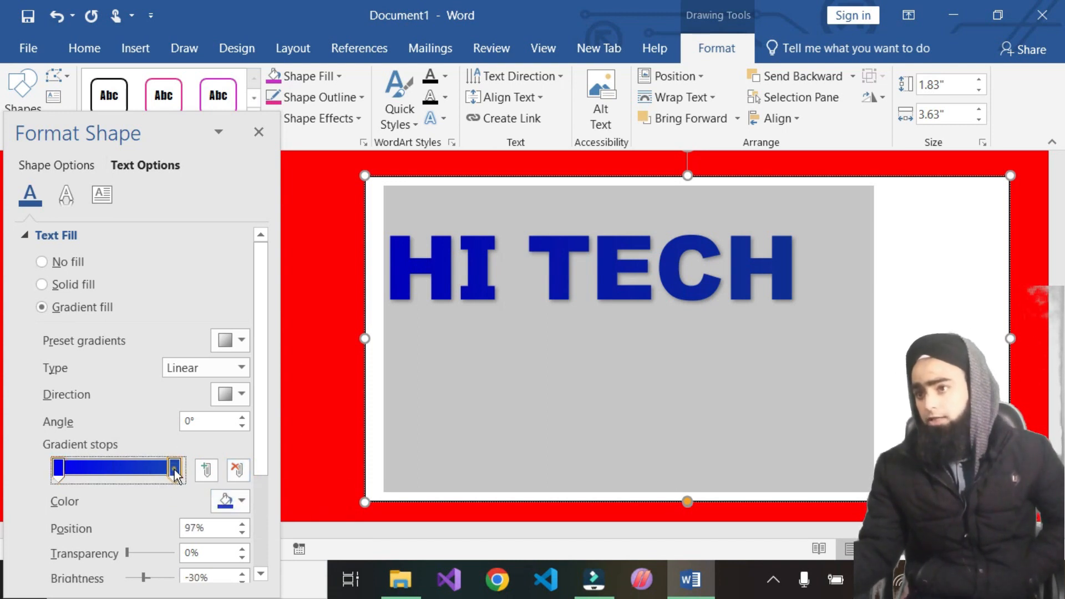
pyautogui.click(243, 503)
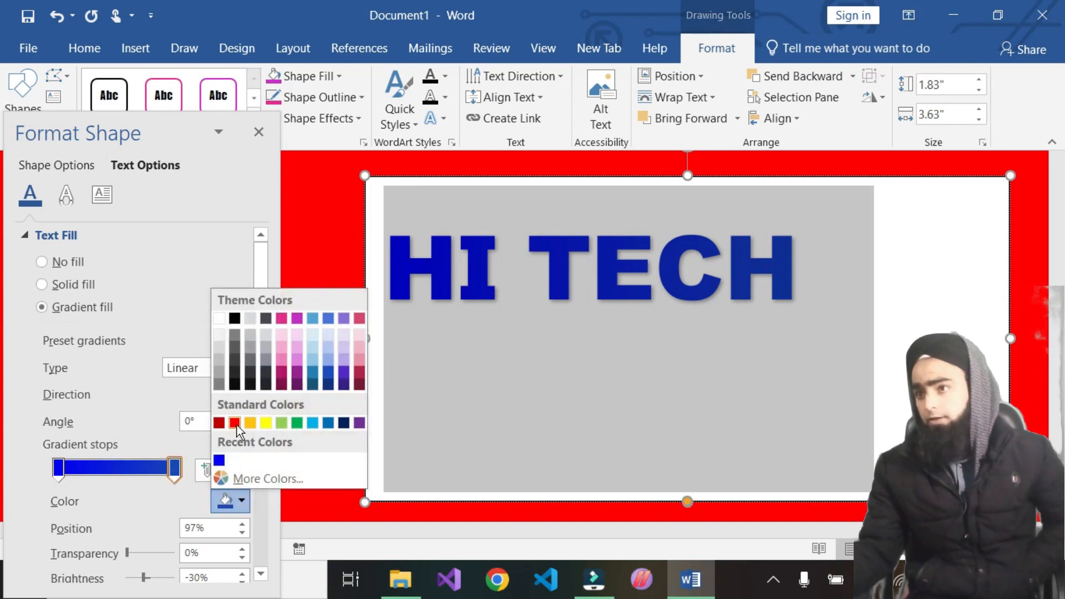
pyautogui.click(235, 423)
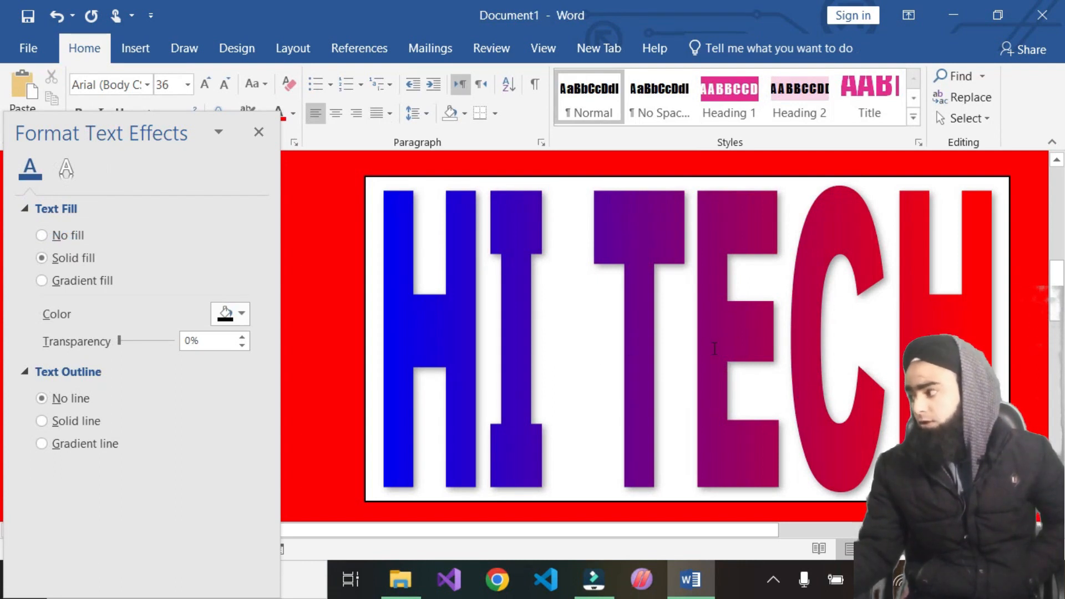
# Select the whole "HI TECH" text and rotate its linear gradient to 230°, and back down to 50°
pyautogui.click(611, 362)
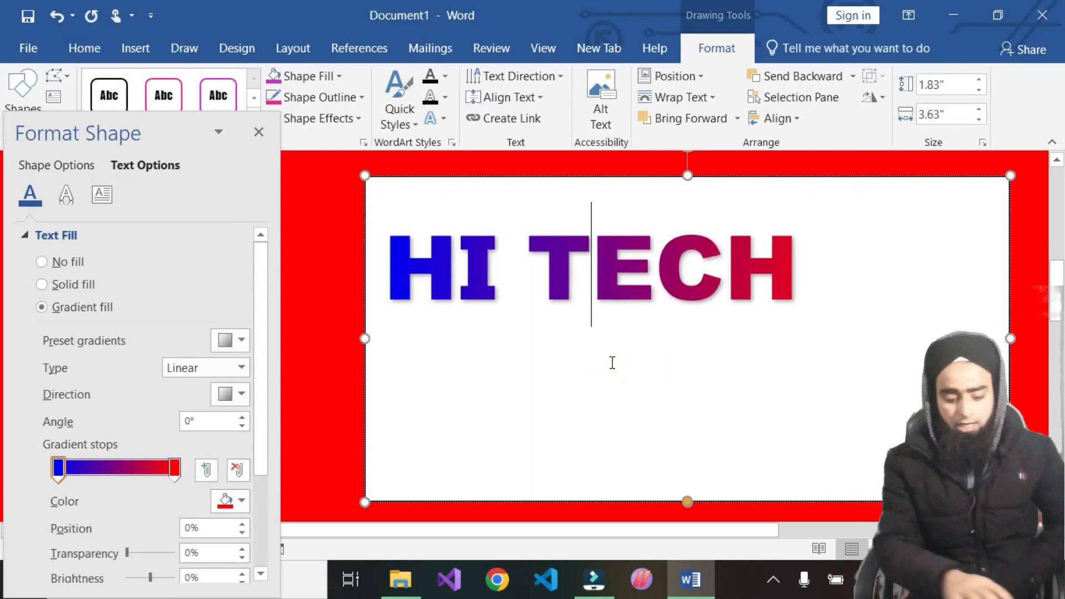
pyautogui.hotkey('ctrl', 'a')
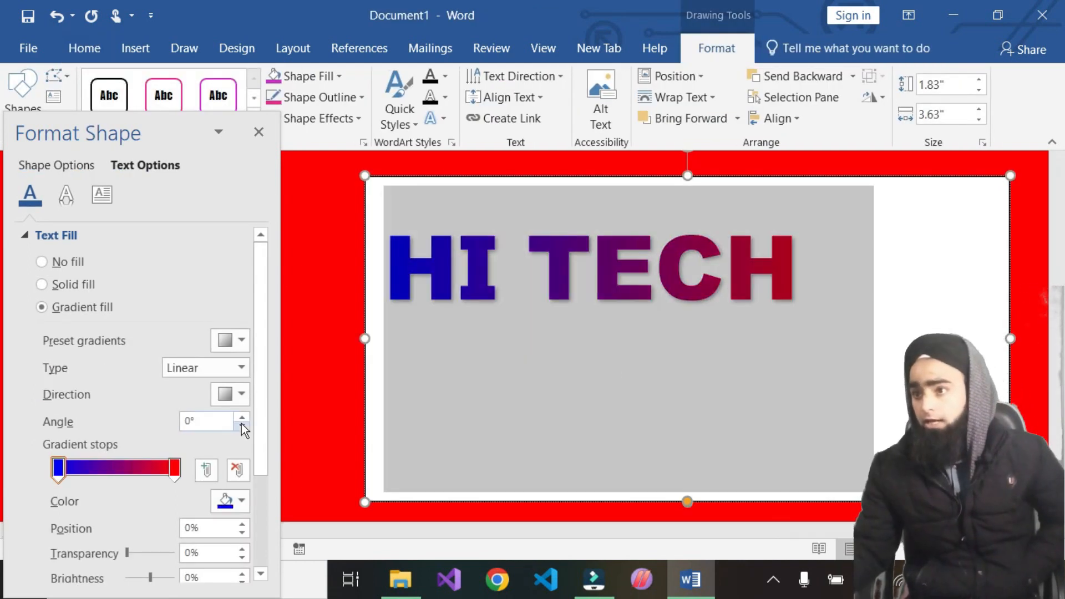
pyautogui.moveTo(245, 421); pyautogui.dragTo(245, 421)
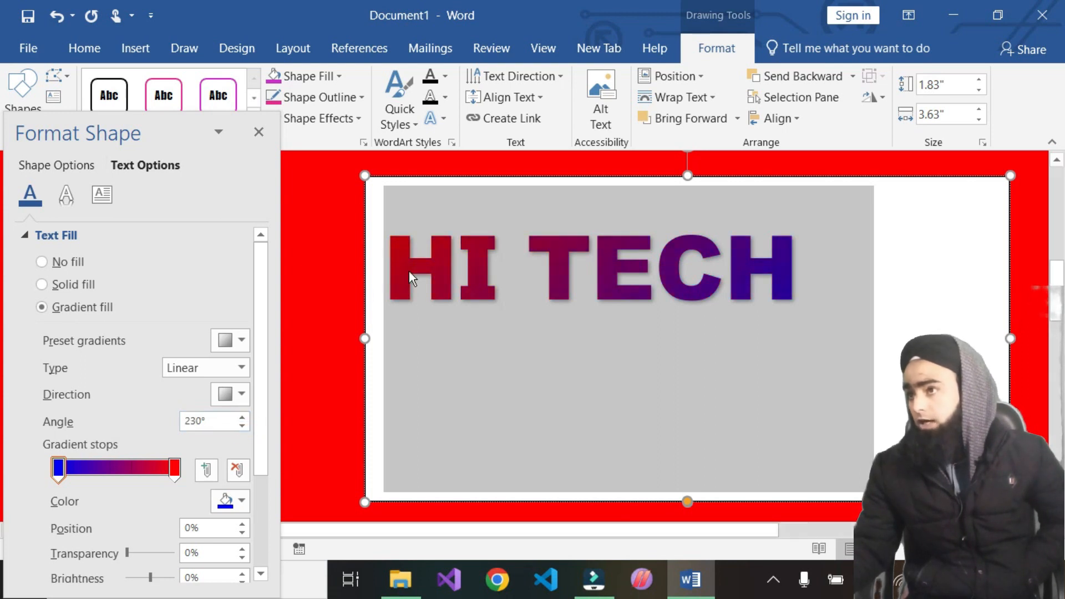
pyautogui.moveTo(245, 420); pyautogui.dragTo(241, 428)
pyautogui.click(242, 428)
# Apply the left-to-right linear direction at 0° to the text gradient, and switch it to right-to-left at 180°
pyautogui.click(231, 397)
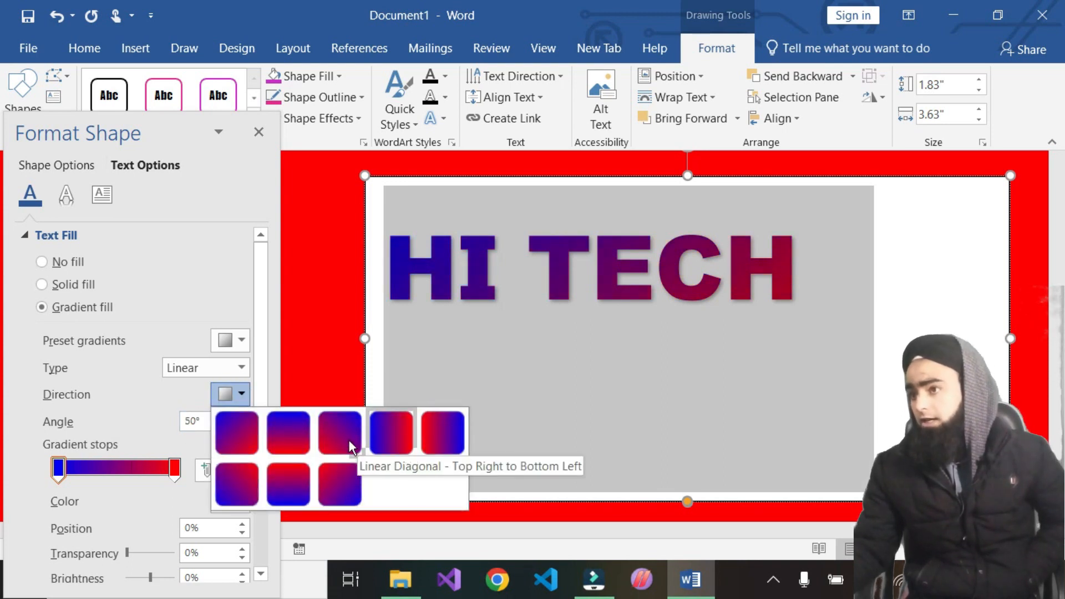
pyautogui.click(392, 434)
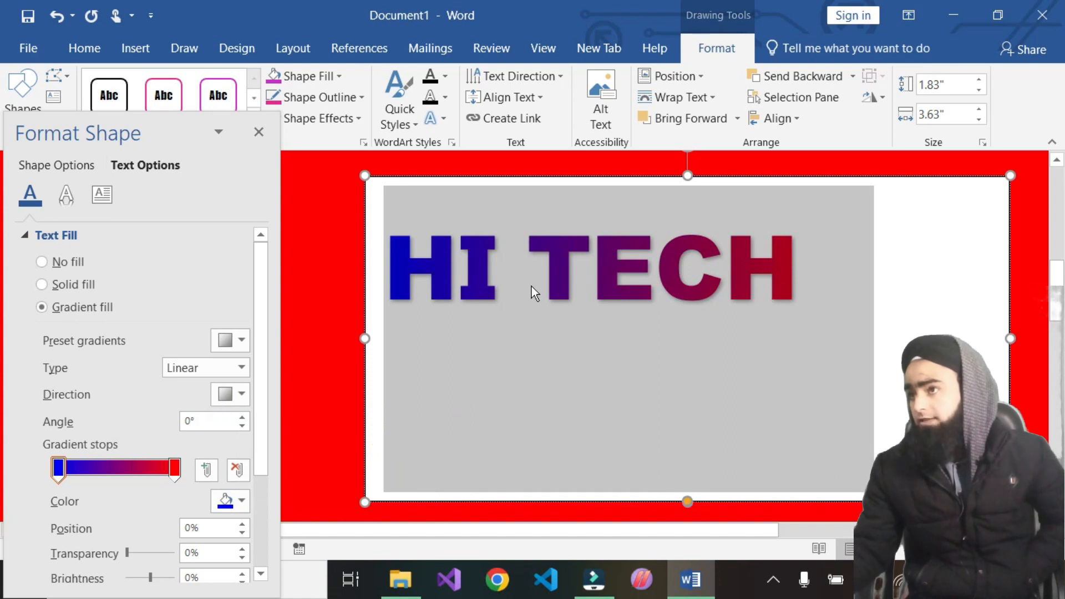
pyautogui.click(240, 397)
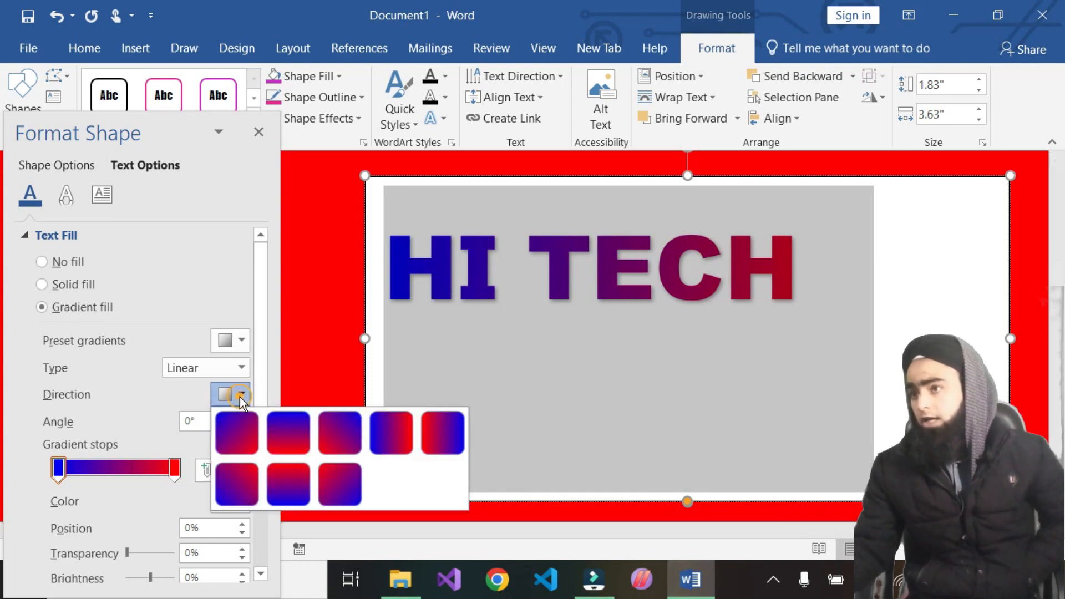
pyautogui.click(435, 433)
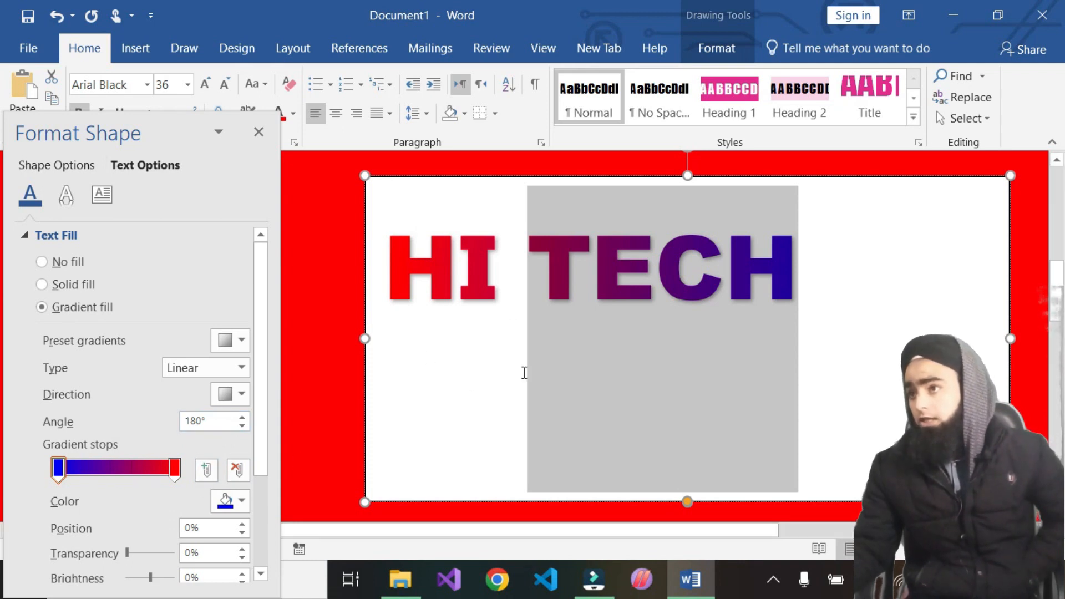
# Set the gradient of the whole "HI TECH" text to run diagonally from top left to bottom right at 45°, and deselect the text box
pyautogui.click(483, 373)
pyautogui.click(233, 395)
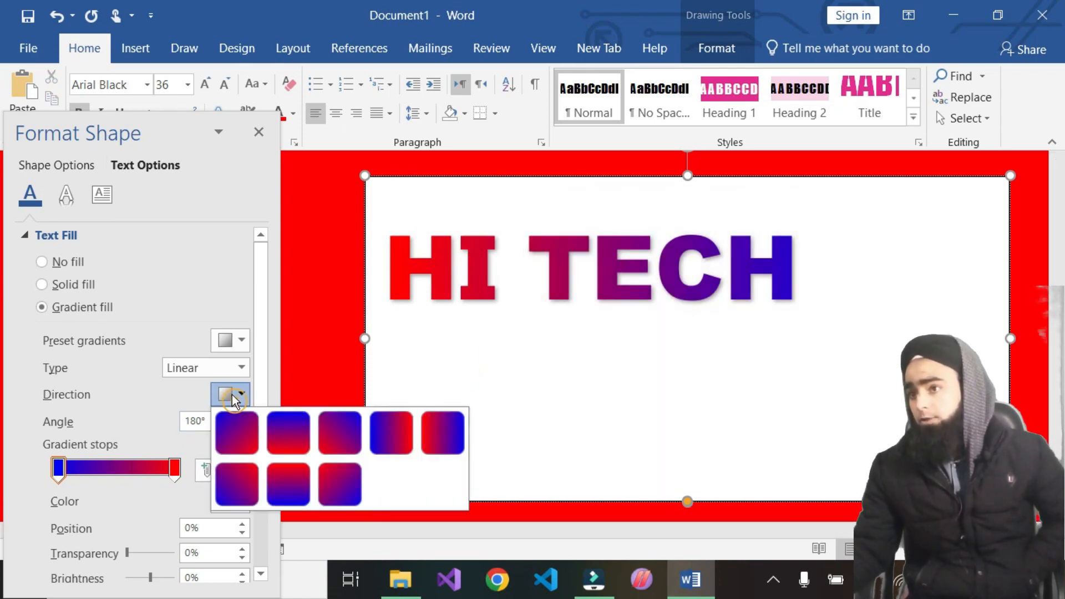
pyautogui.click(232, 434)
pyautogui.click(505, 310)
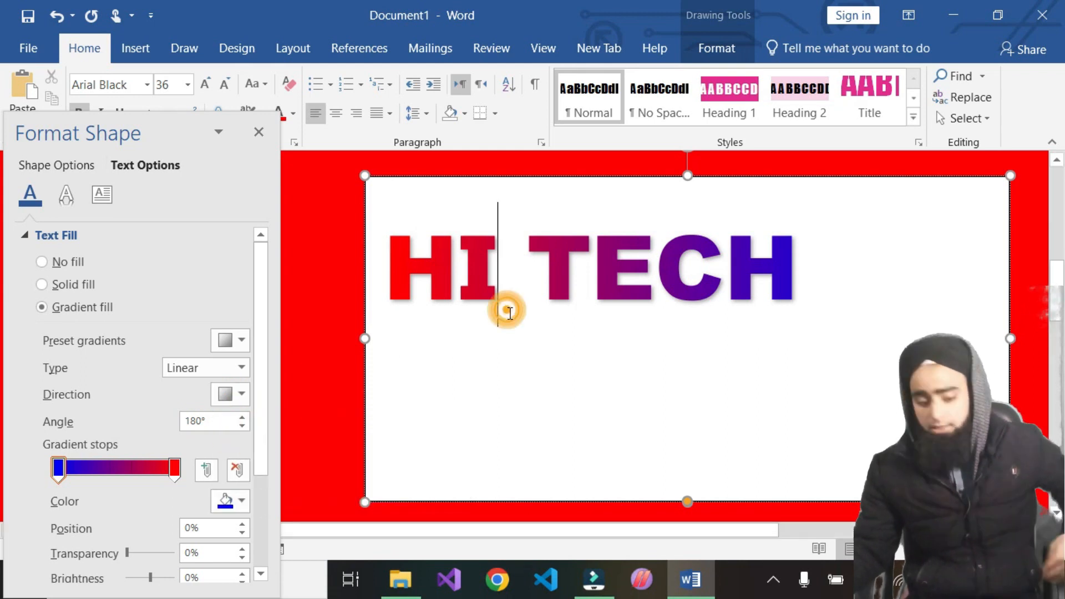
pyautogui.hotkey('ctrl', 'a')
pyautogui.click(244, 395)
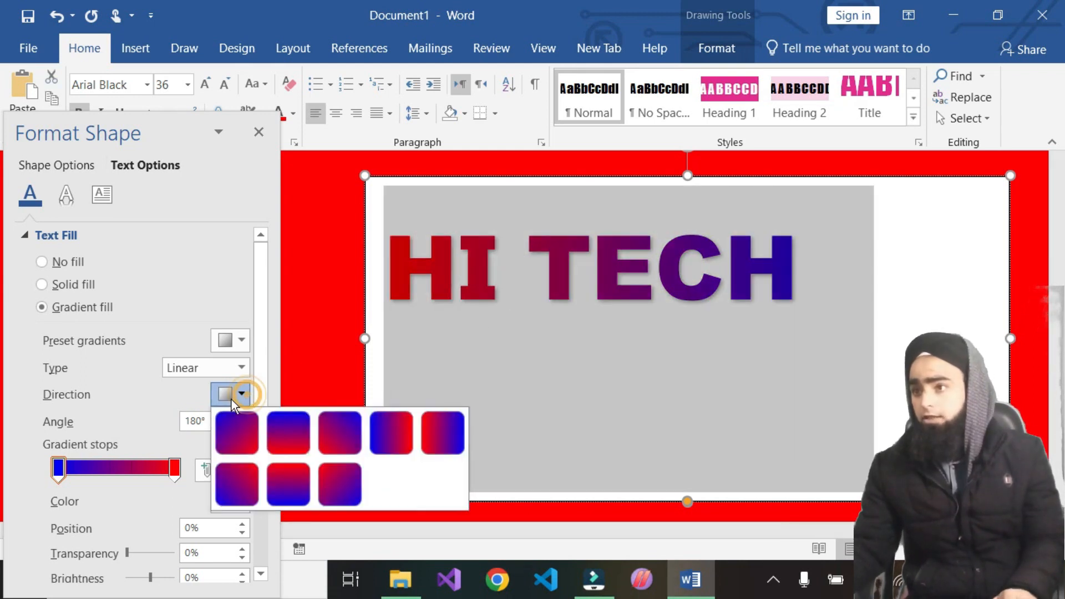
pyautogui.click(232, 427)
pyautogui.click(697, 423)
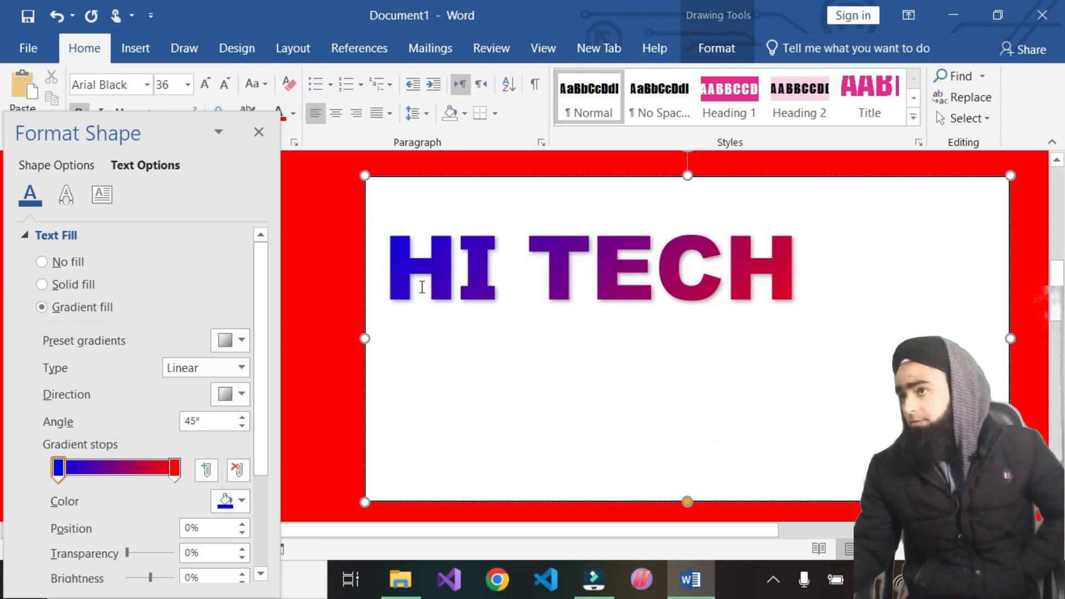
pyautogui.click(322, 425)
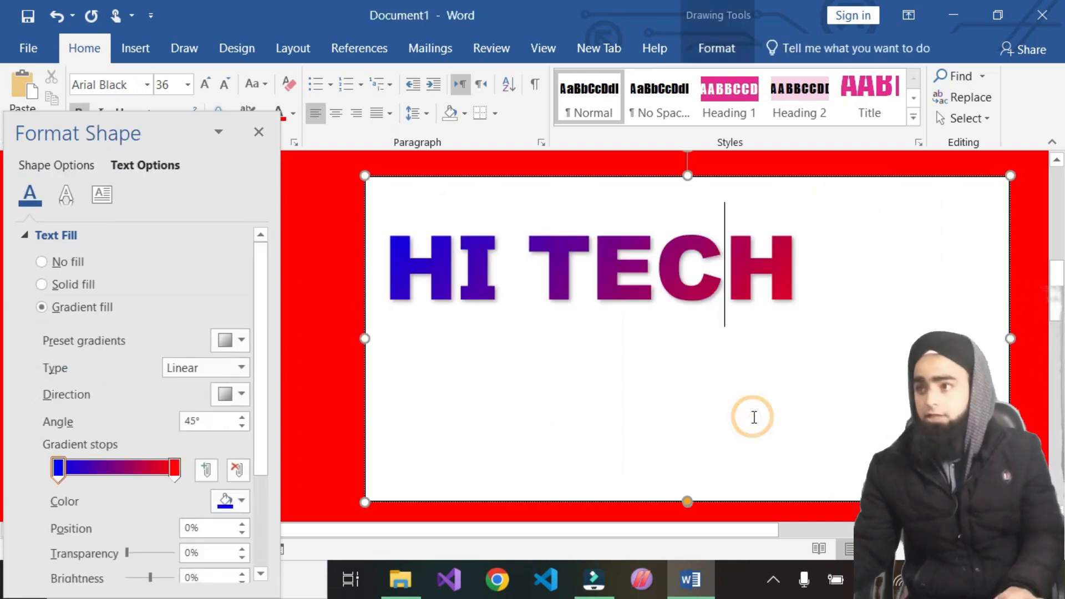
# Recolour the first gradient stop at 0% of the whole "HI TECH" text to standard yellow and deselect the text box
pyautogui.hotkey('ctrl', 'a')
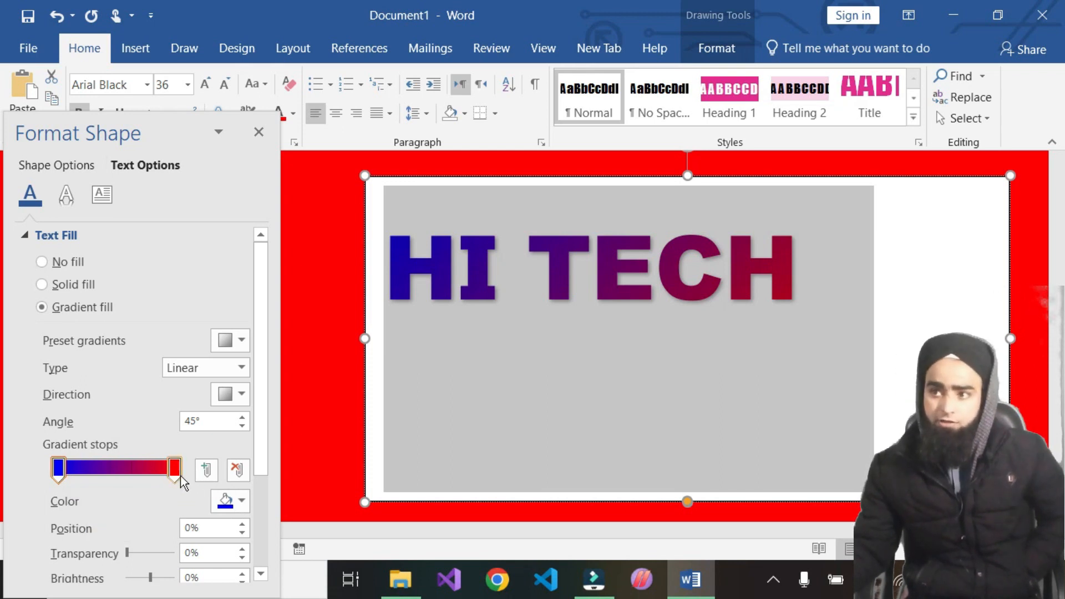
pyautogui.click(60, 468)
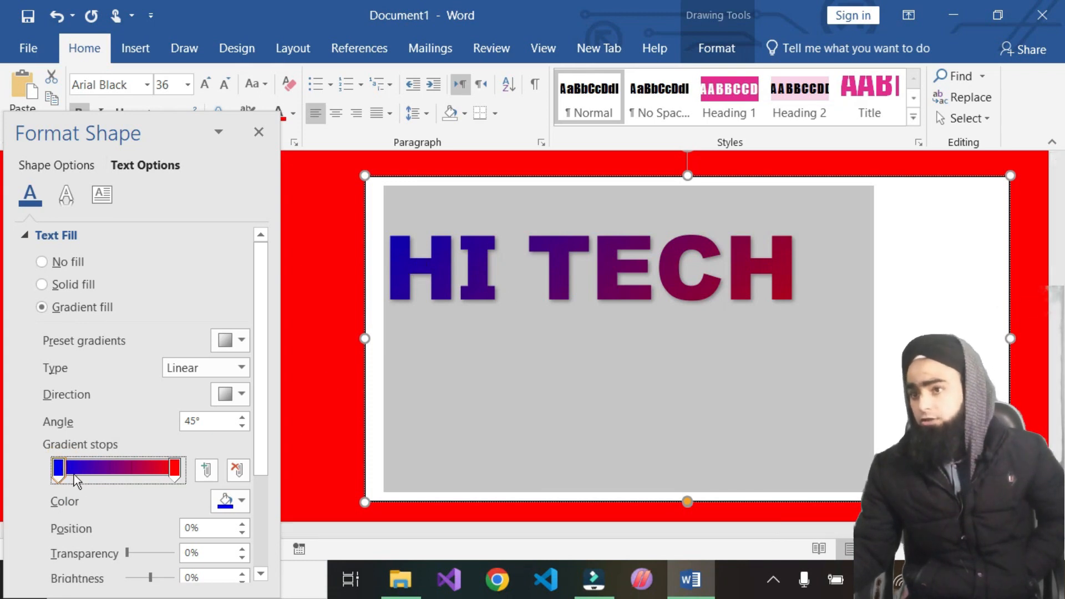
pyautogui.click(234, 502)
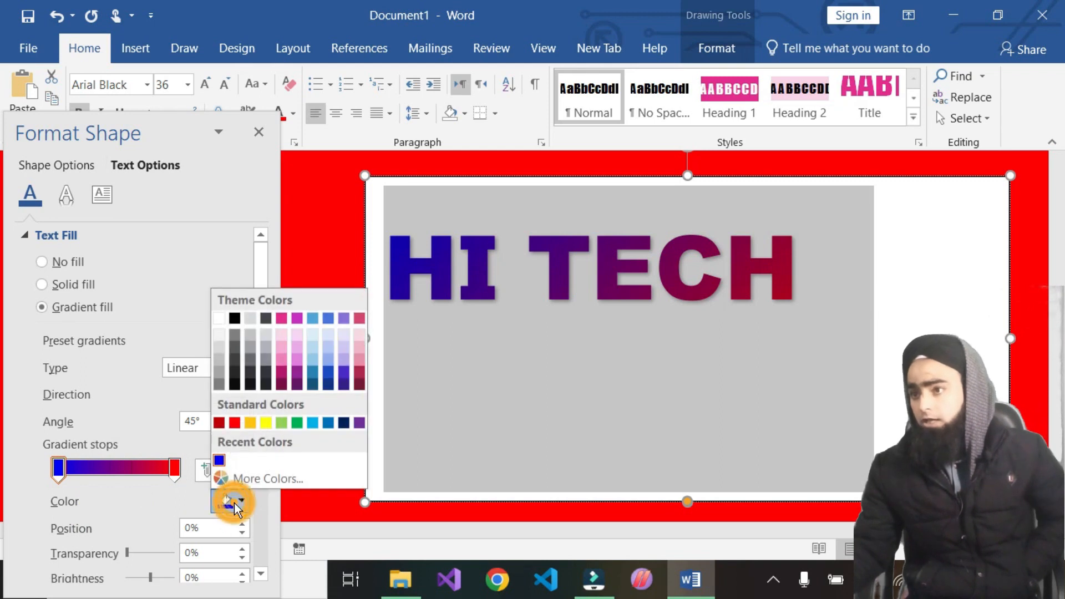
pyautogui.click(265, 424)
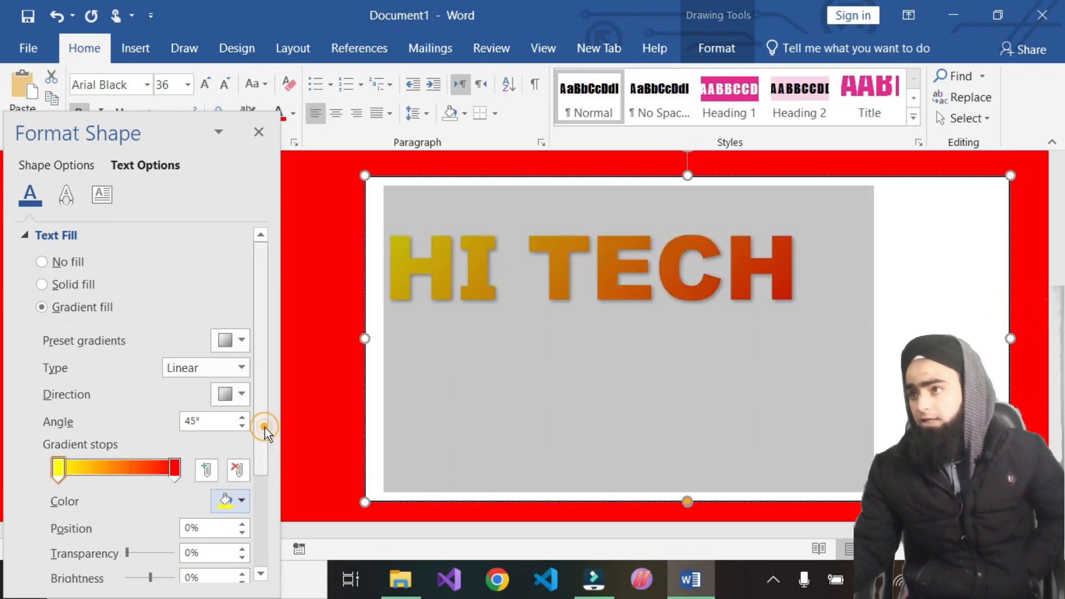
pyautogui.click(342, 425)
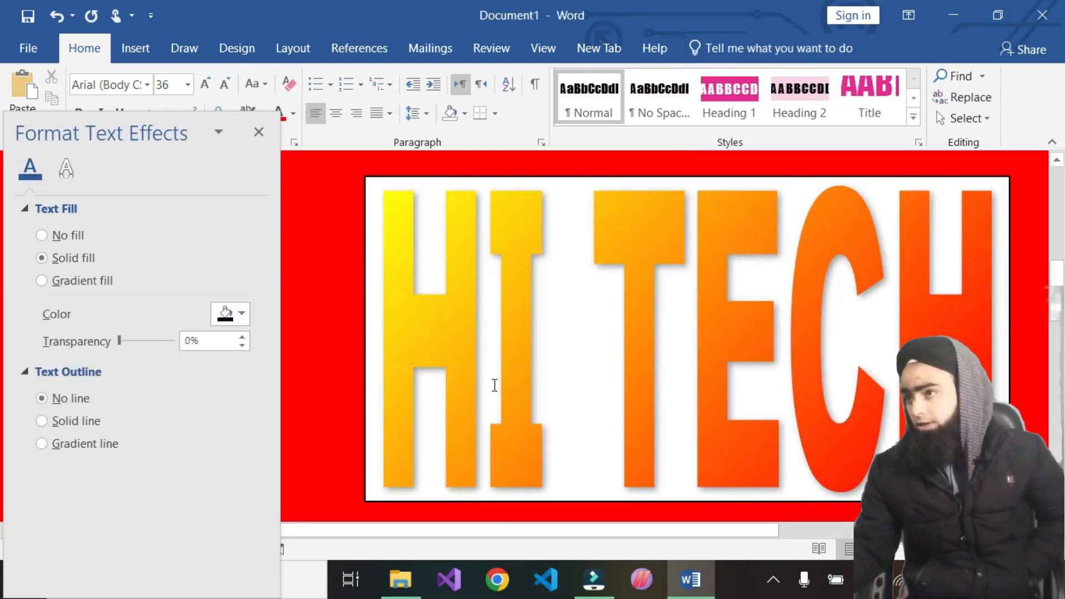
# Recolour the end gradient stop at 97% of the "HI TECH" text to the purple-magenta theme colour and deselect the text box
pyautogui.click(552, 384)
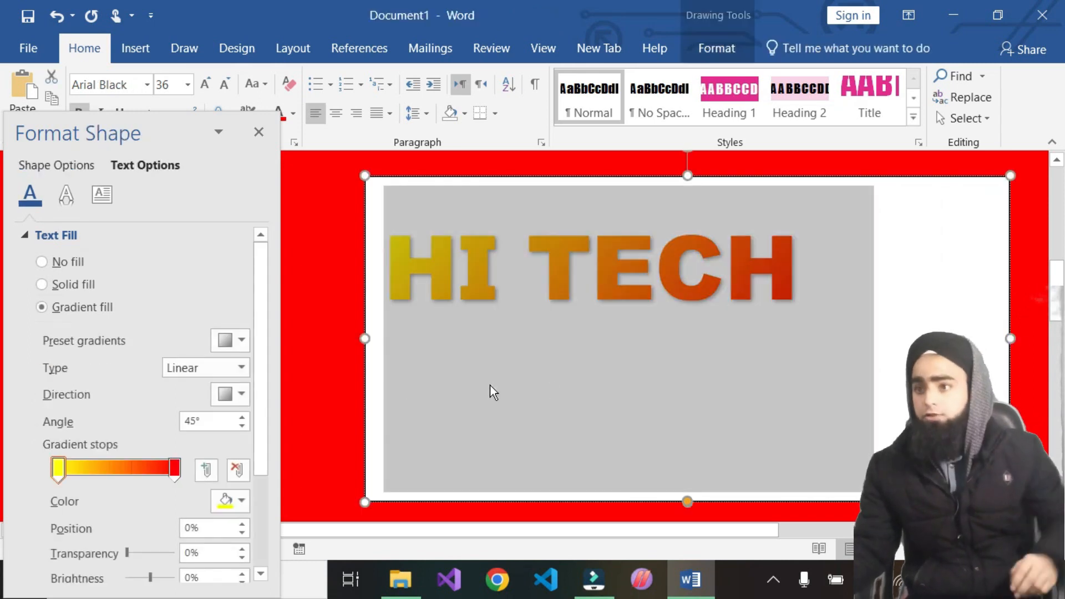
pyautogui.click(177, 467)
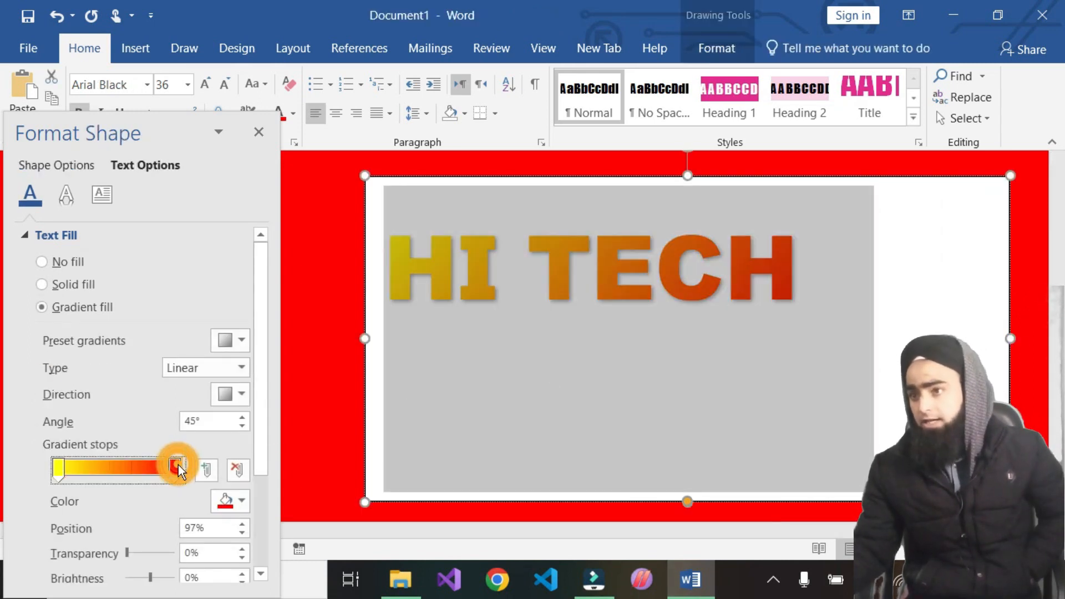
pyautogui.click(242, 501)
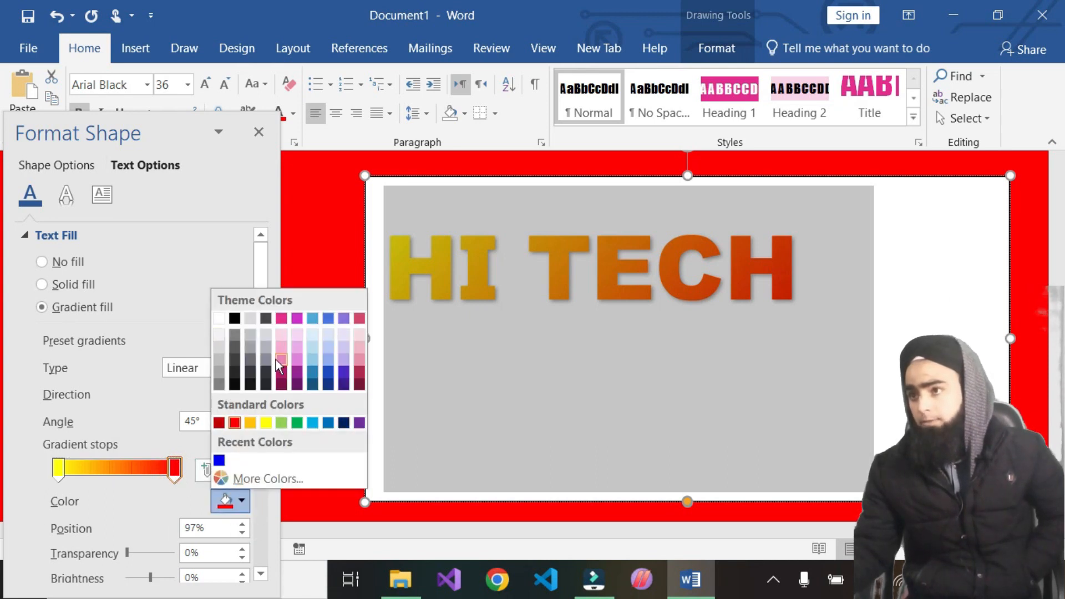
pyautogui.click(293, 319)
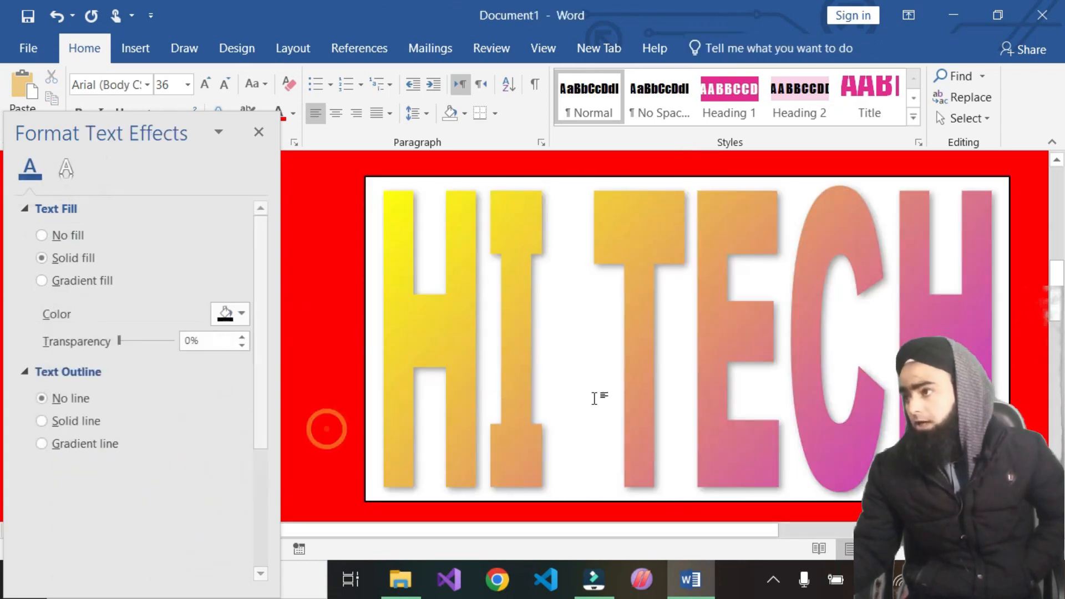
pyautogui.click(328, 431)
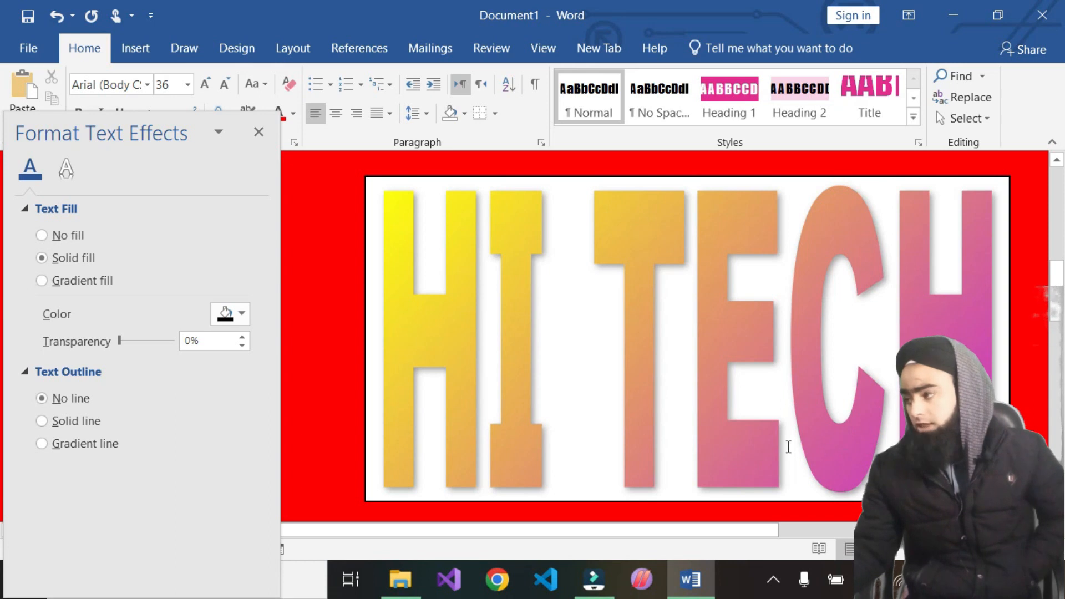
# Add a middle gradient stop at 48% to the whole "HI TECH" text fill and colour it with the recently used blue
pyautogui.doubleClick(604, 407)
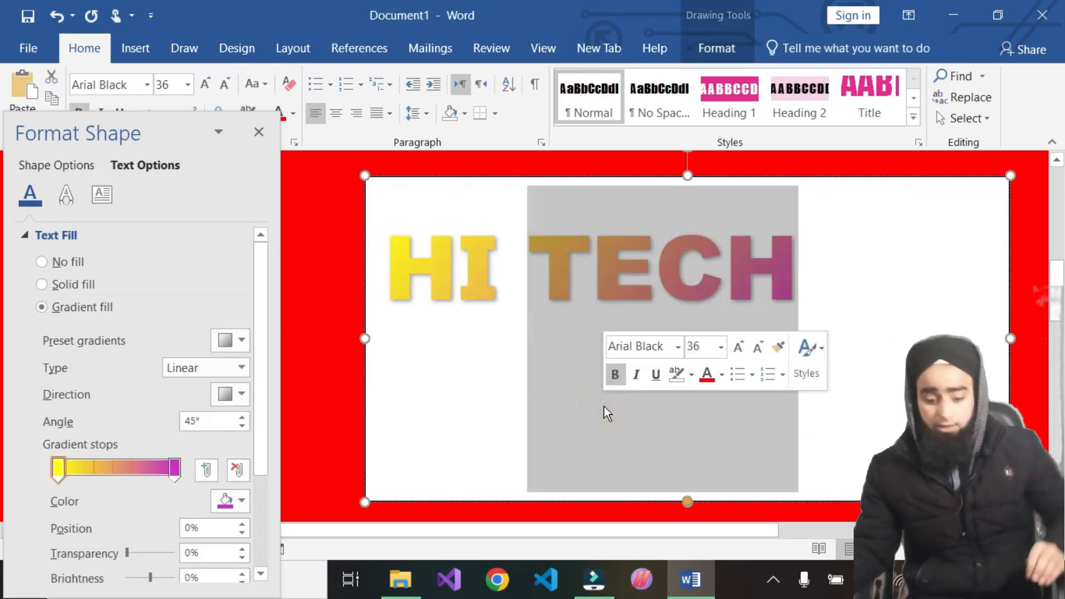
pyautogui.hotkey('ctrl', 'a')
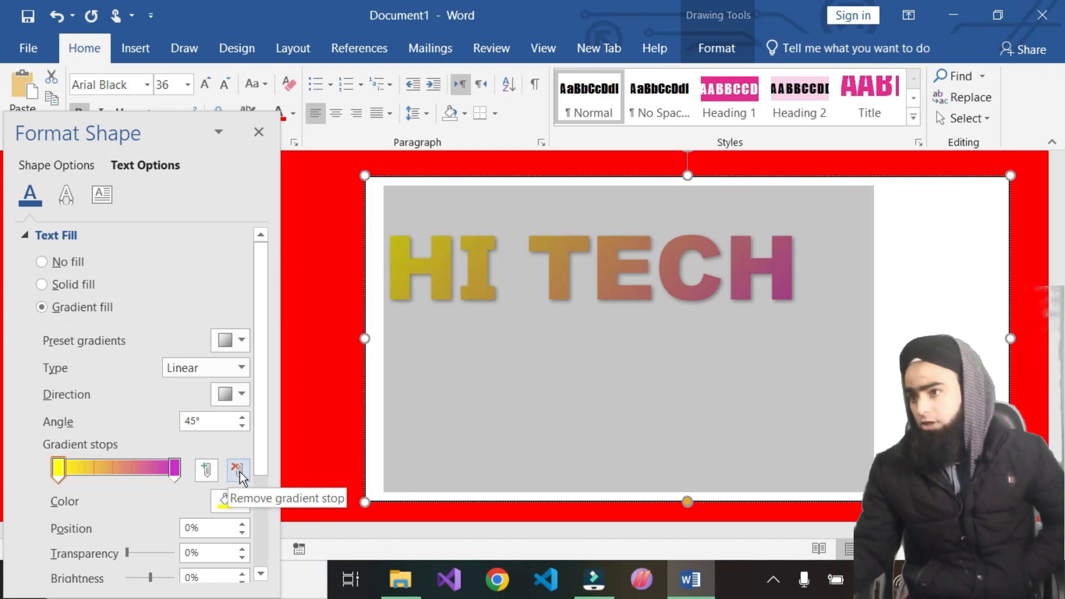
pyautogui.click(206, 471)
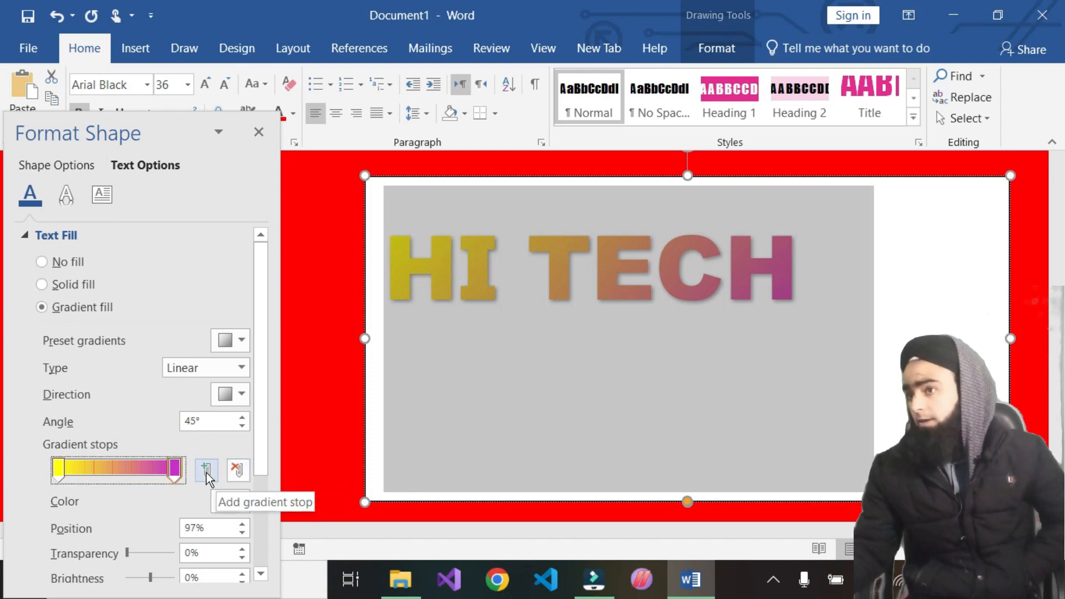
pyautogui.click(207, 472)
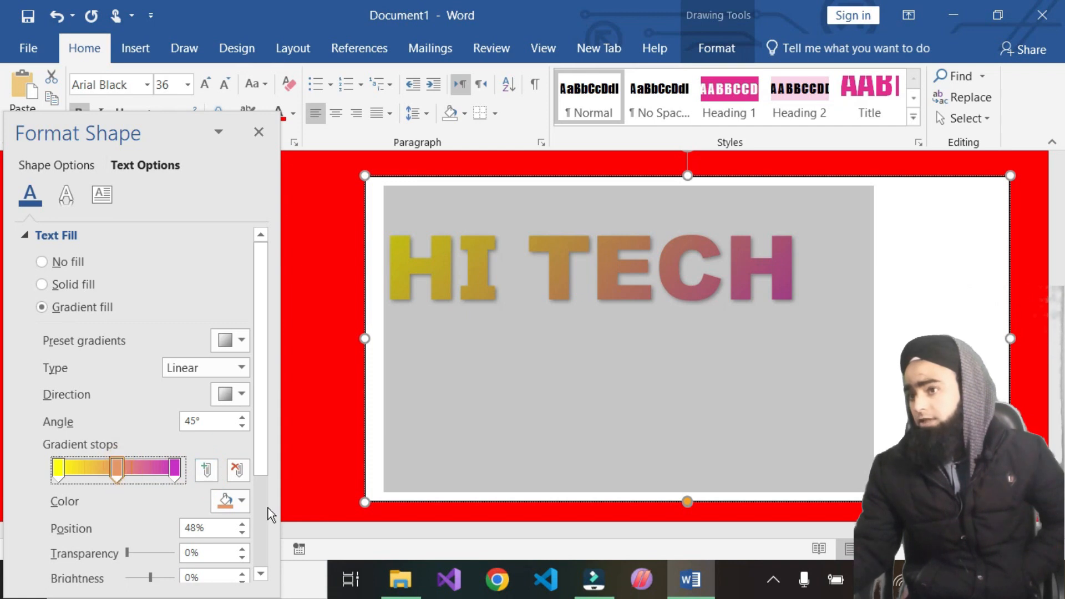
pyautogui.click(241, 502)
pyautogui.click(220, 461)
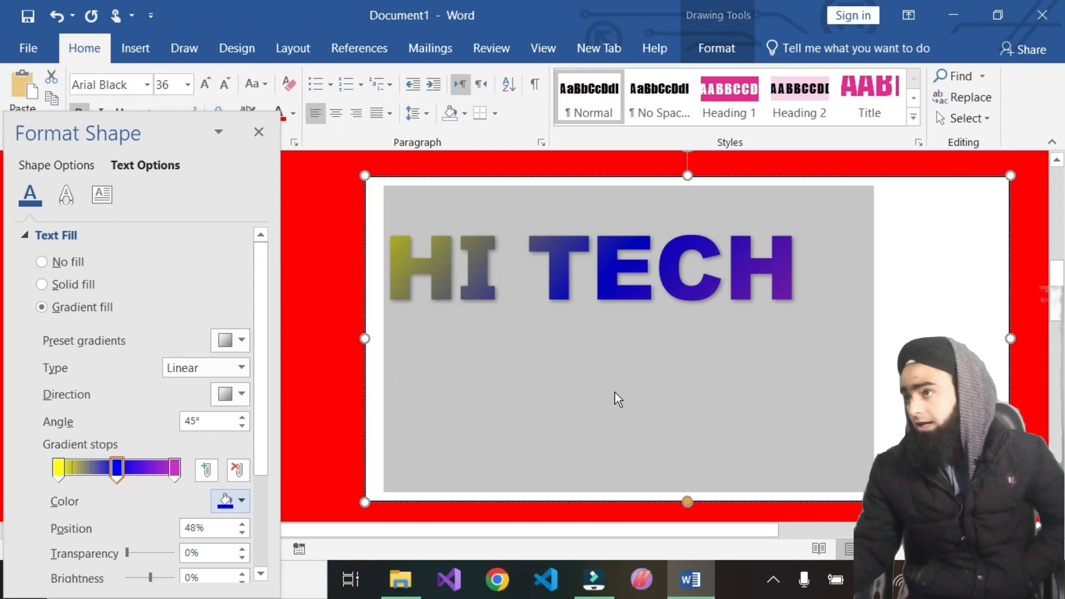
# Change the colour of the end gradient stop at 97% of the "HI TECH" text fill to standard green
pyautogui.click(175, 467)
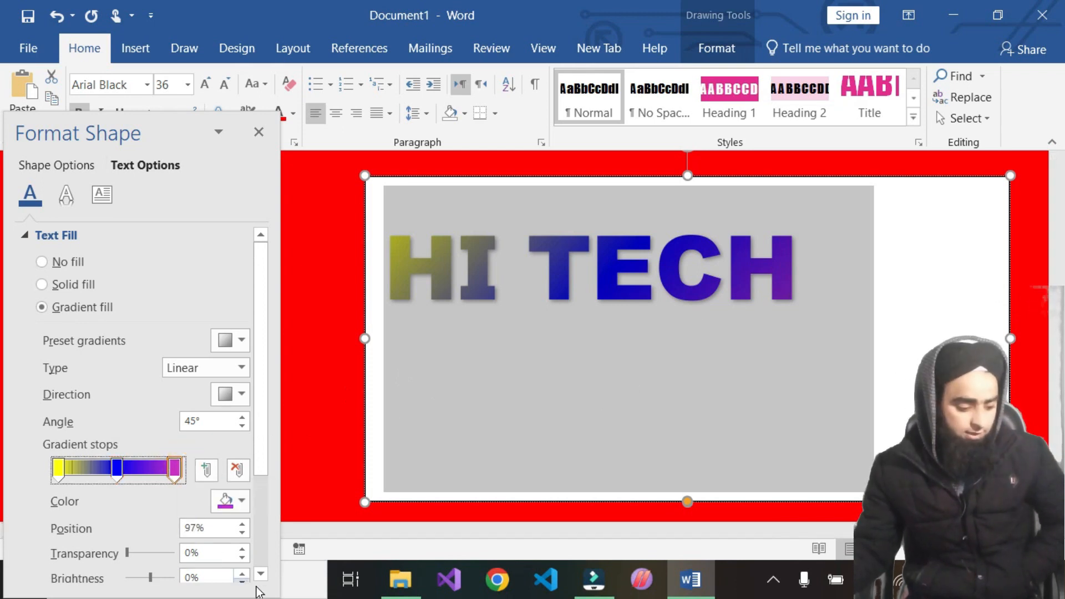
pyautogui.click(242, 503)
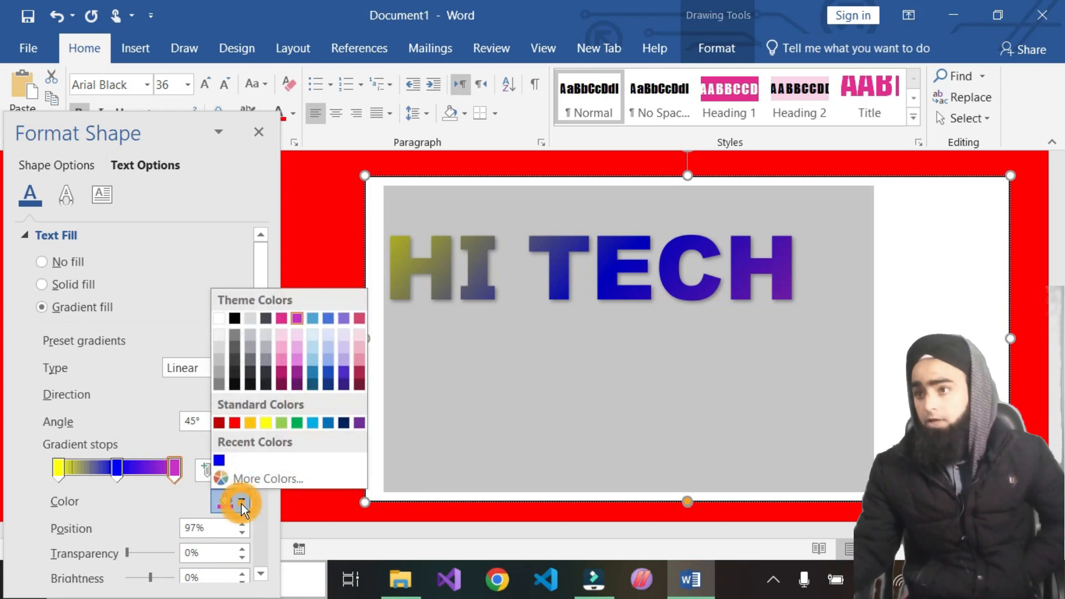
pyautogui.click(294, 424)
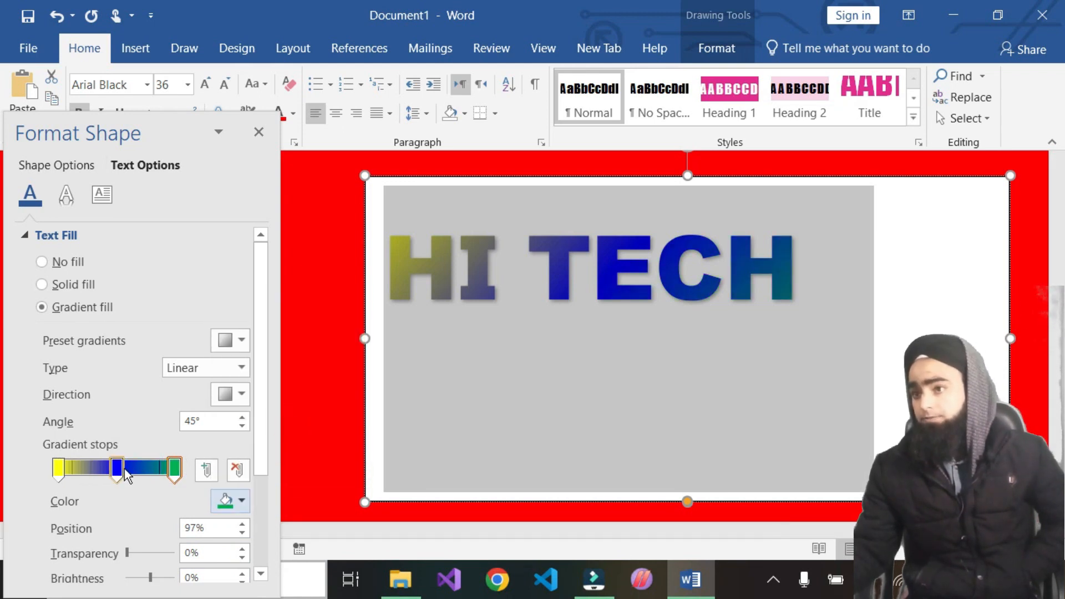
# Set the gradient direction of the whole "HI TECH" text fill to linear left-to-right at 0° and deselect the text box
pyautogui.click(242, 395)
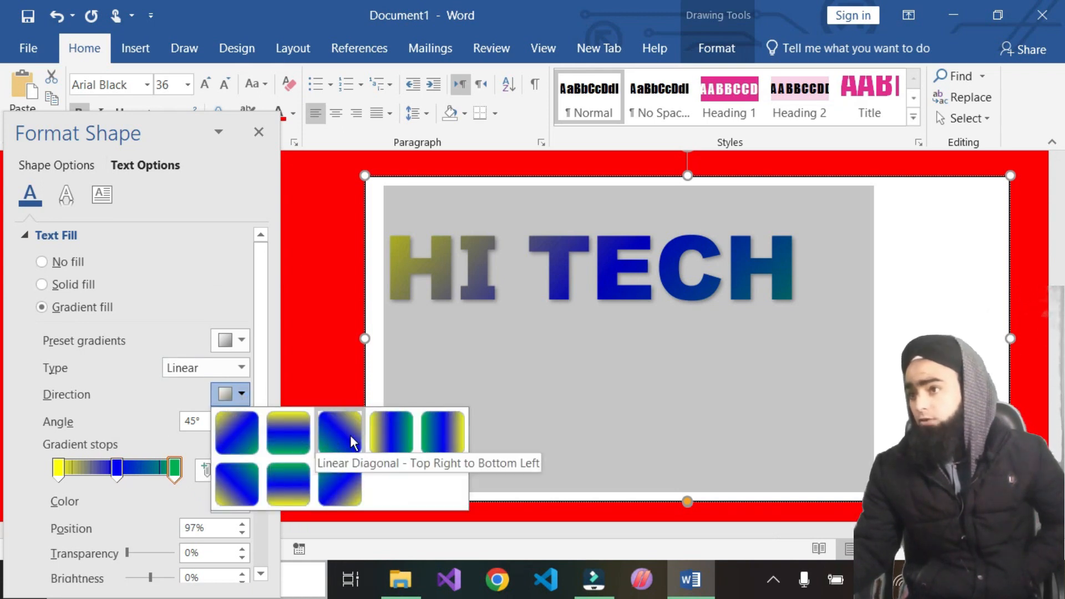
pyautogui.click(391, 433)
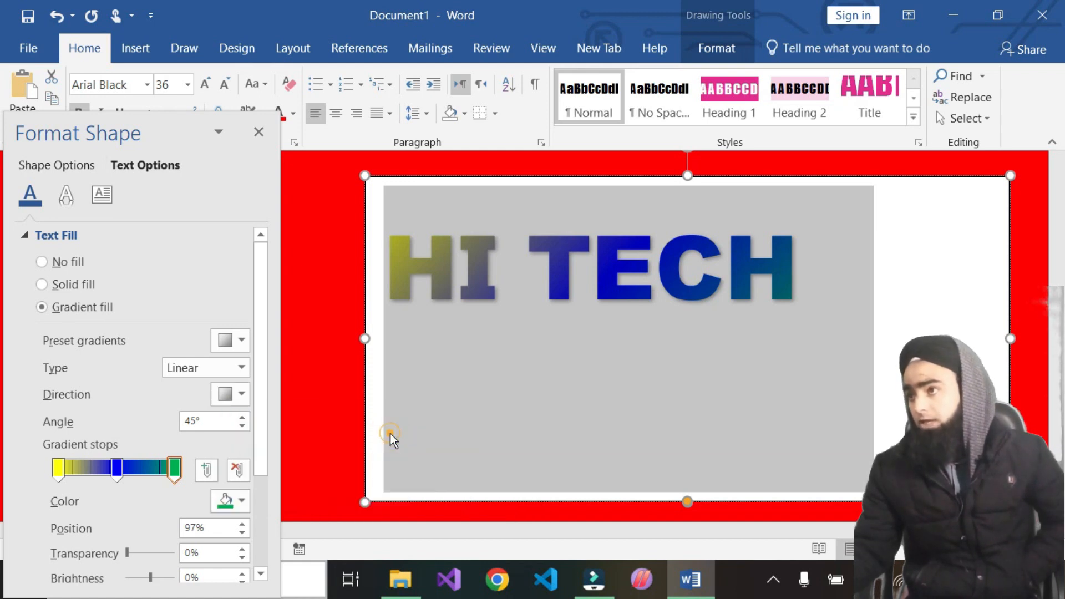
pyautogui.click(745, 416)
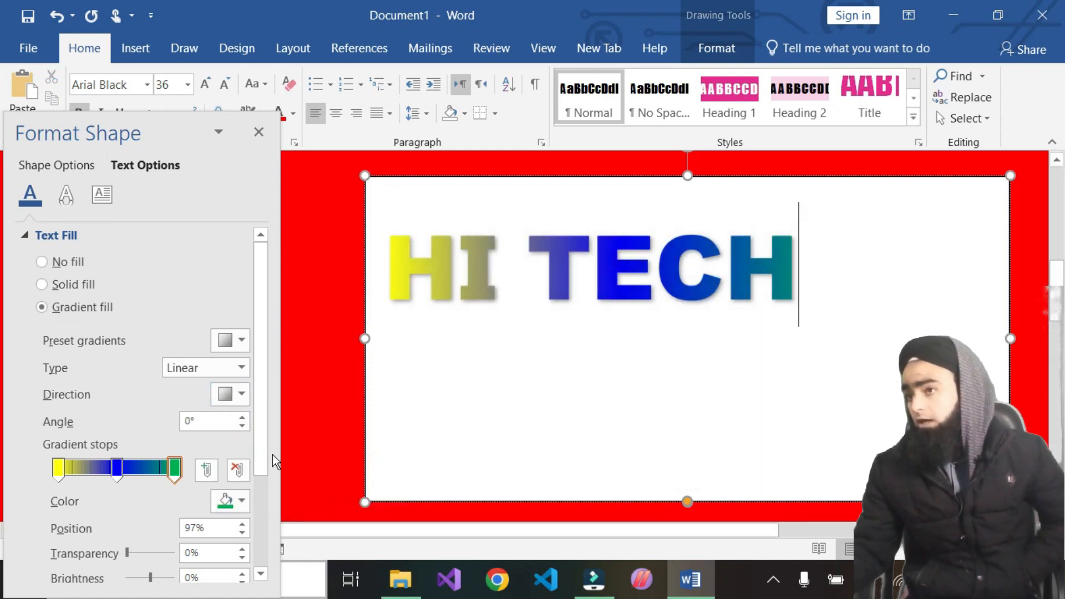
pyautogui.click(309, 399)
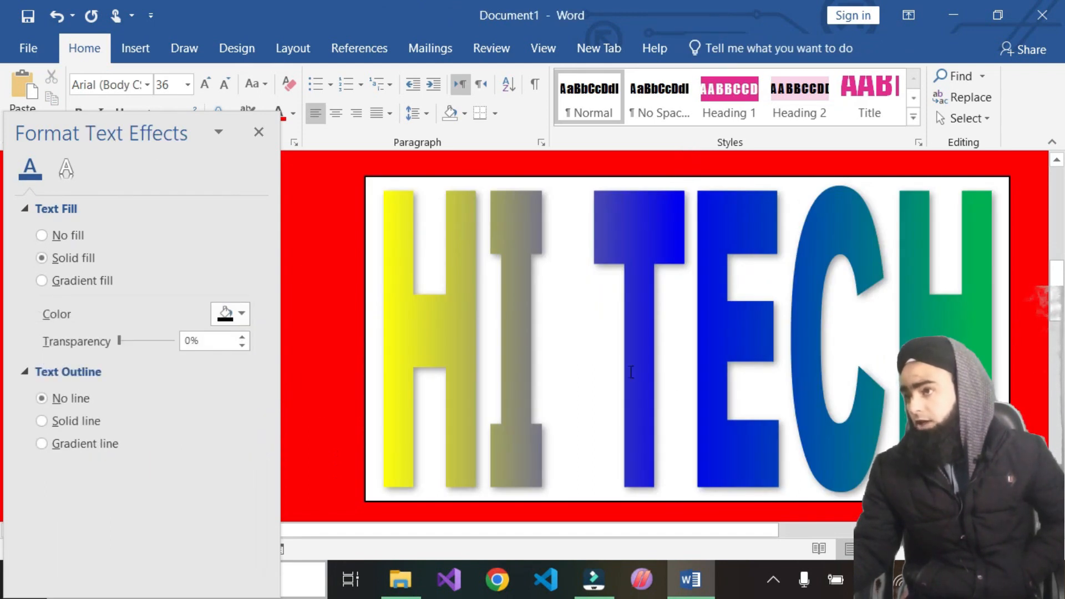
# Add a gradient stop at 24% to the whole "HI TECH" text fill and colour it standard red
pyautogui.click(472, 362)
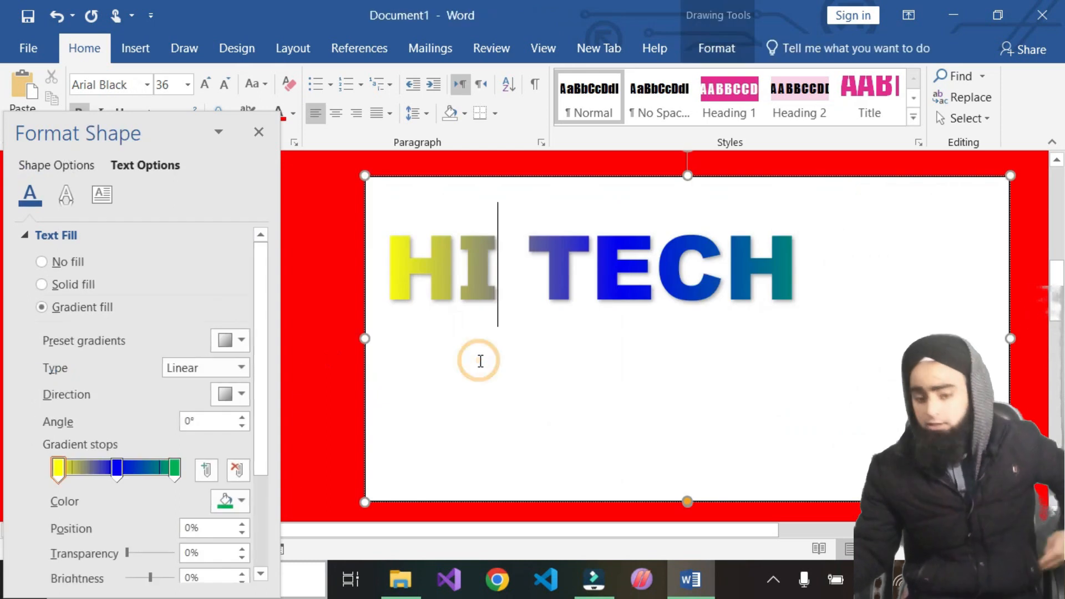
pyautogui.hotkey('ctrl', 'a')
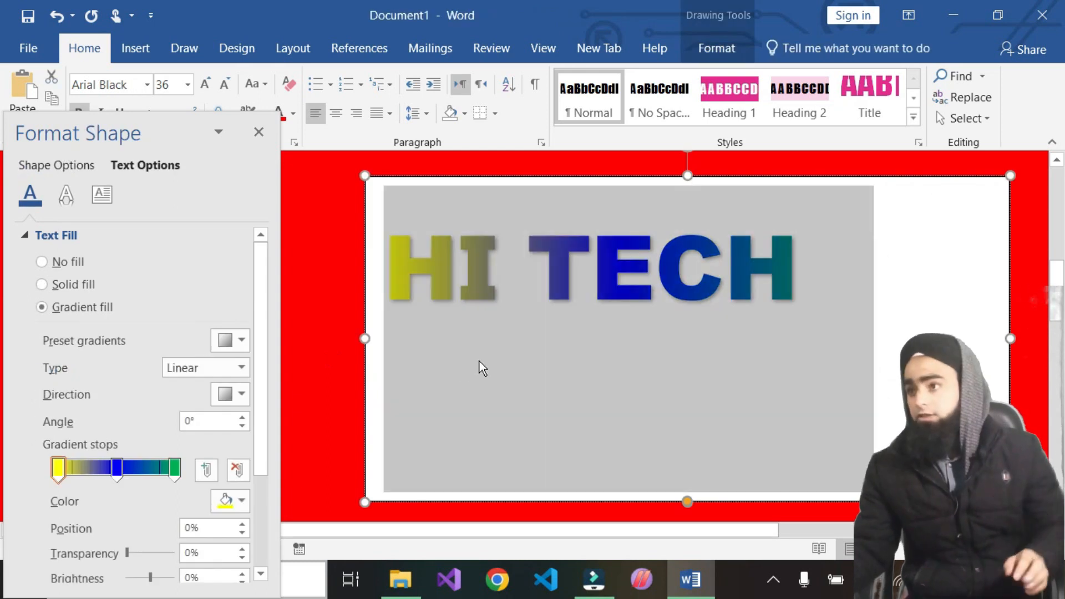
pyautogui.click(205, 471)
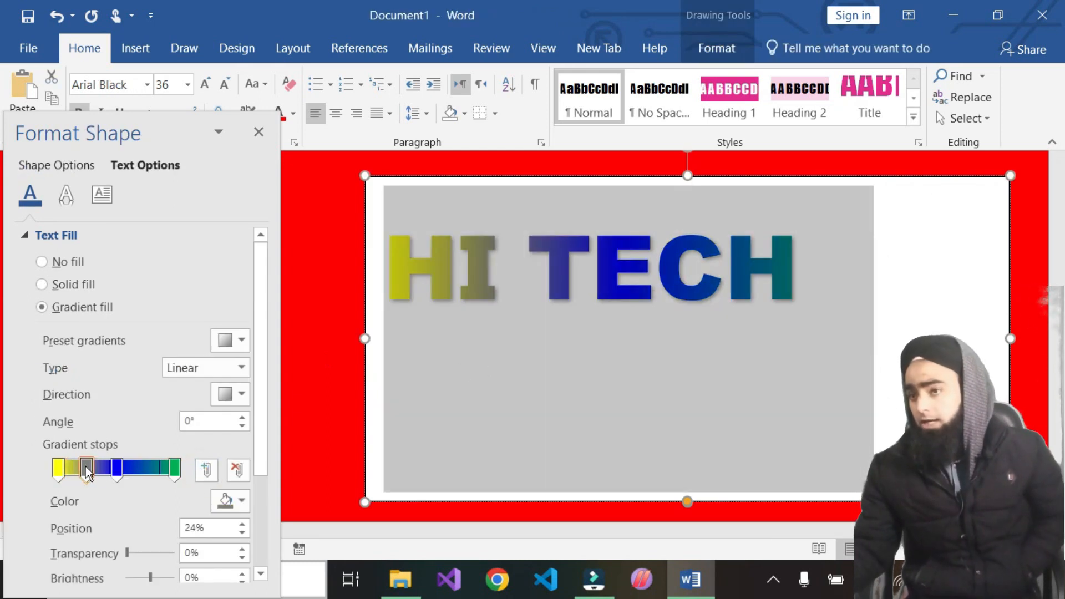
pyautogui.click(243, 500)
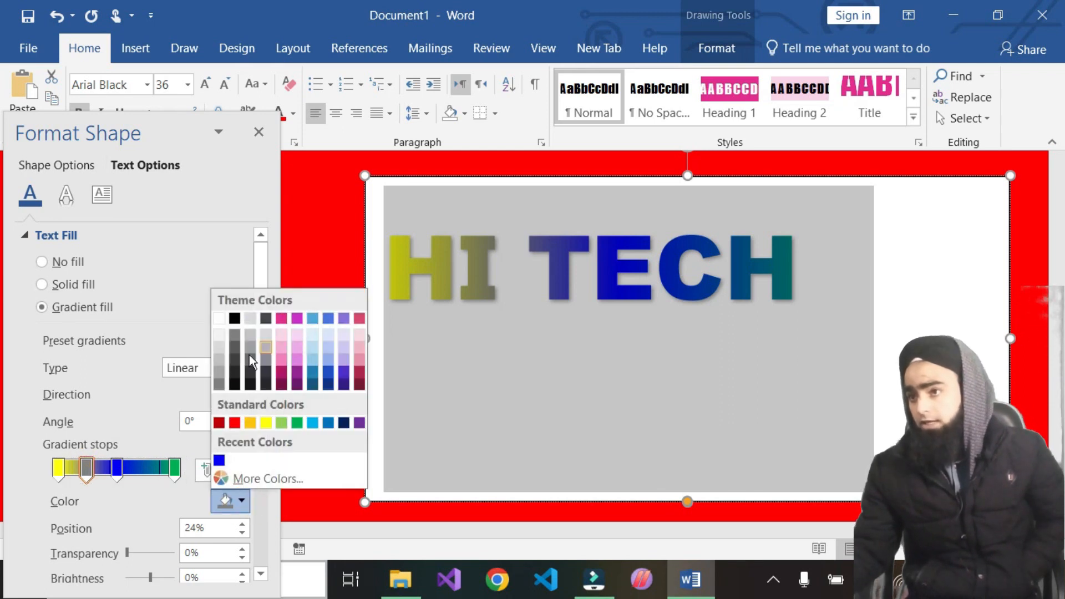
pyautogui.click(235, 423)
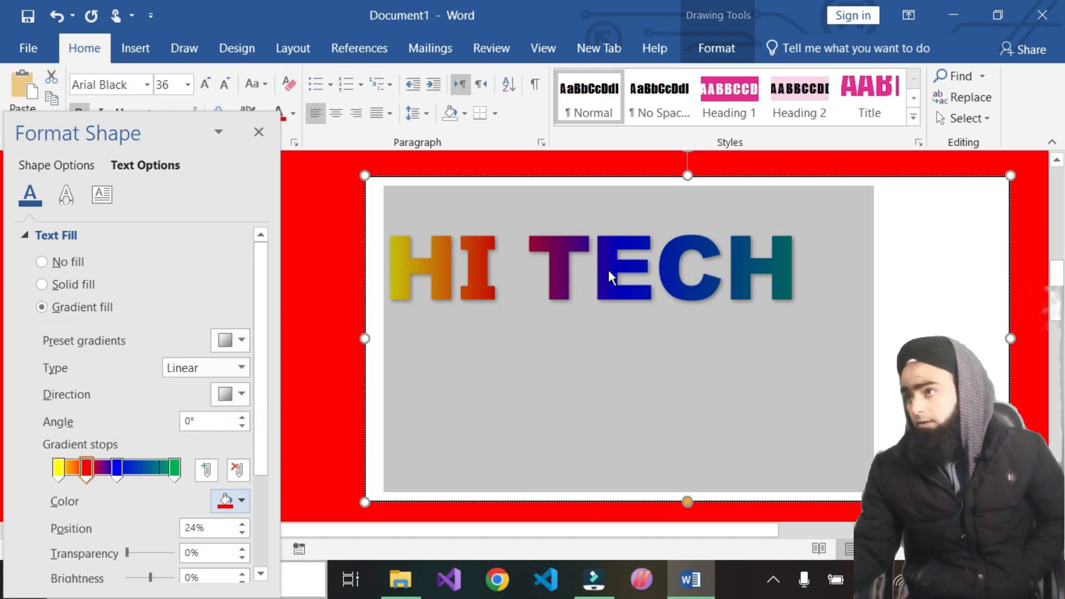
# Add another gradient stop, move it to 63%, and remove both it and the red stop at 24%
pyautogui.click(208, 473)
pyautogui.moveTo(99, 475); pyautogui.dragTo(139, 474)
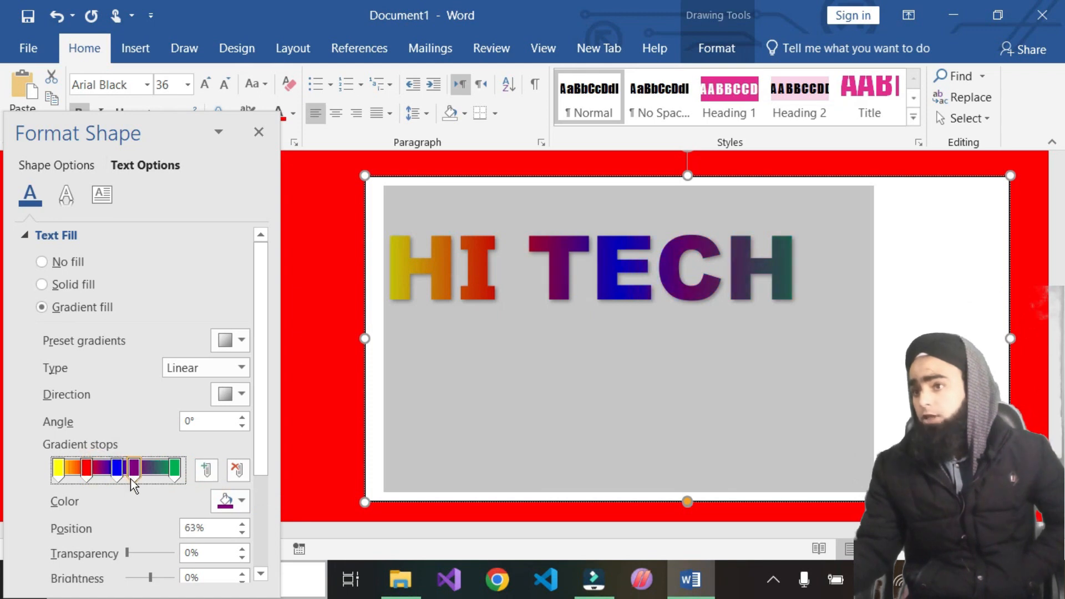
pyautogui.click(242, 474)
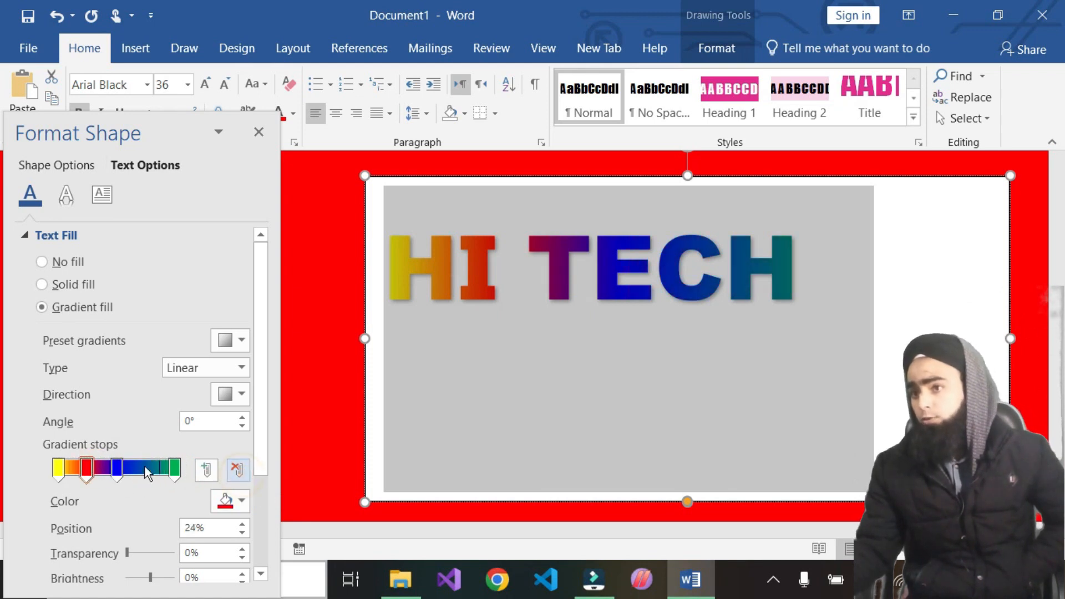
pyautogui.click(235, 472)
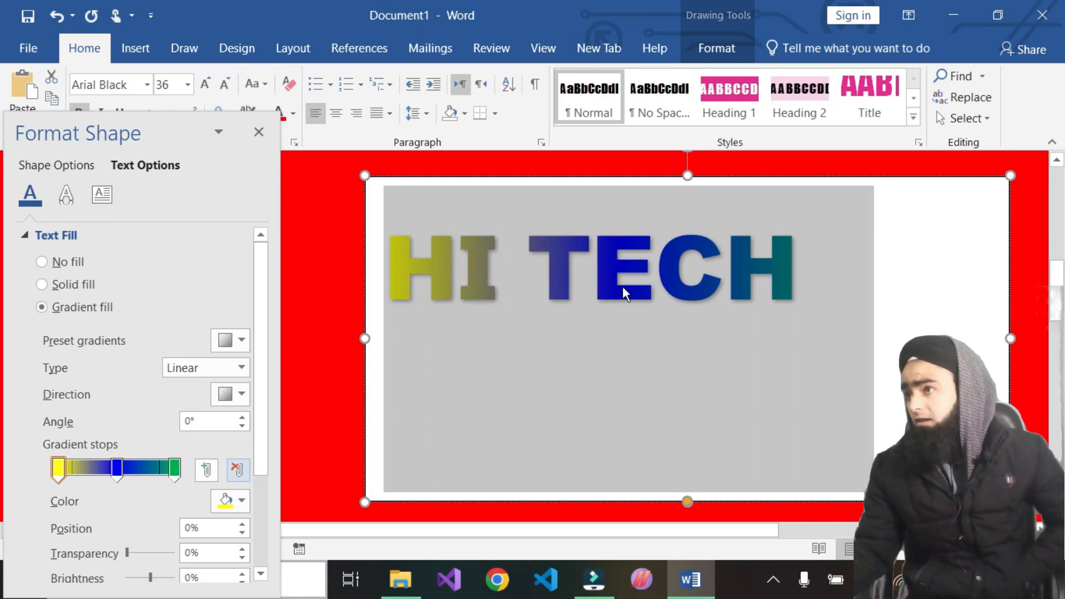
# Slide the blue middle gradient stop down to 0% and back to 50%
pyautogui.click(116, 471)
pyautogui.moveTo(115, 471); pyautogui.dragTo(53, 469)
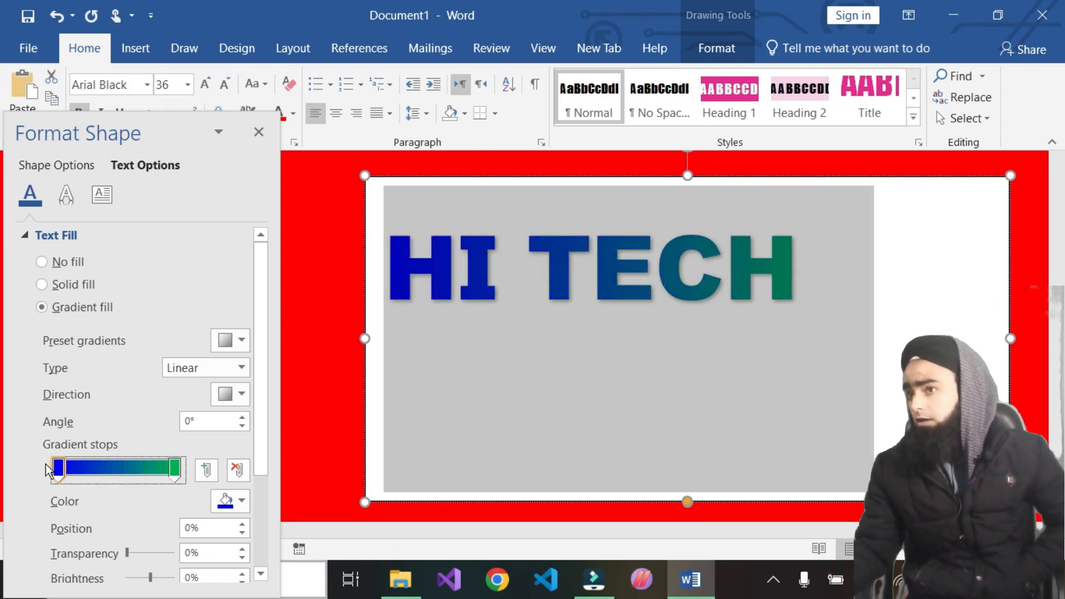
pyautogui.moveTo(55, 468); pyautogui.dragTo(118, 478)
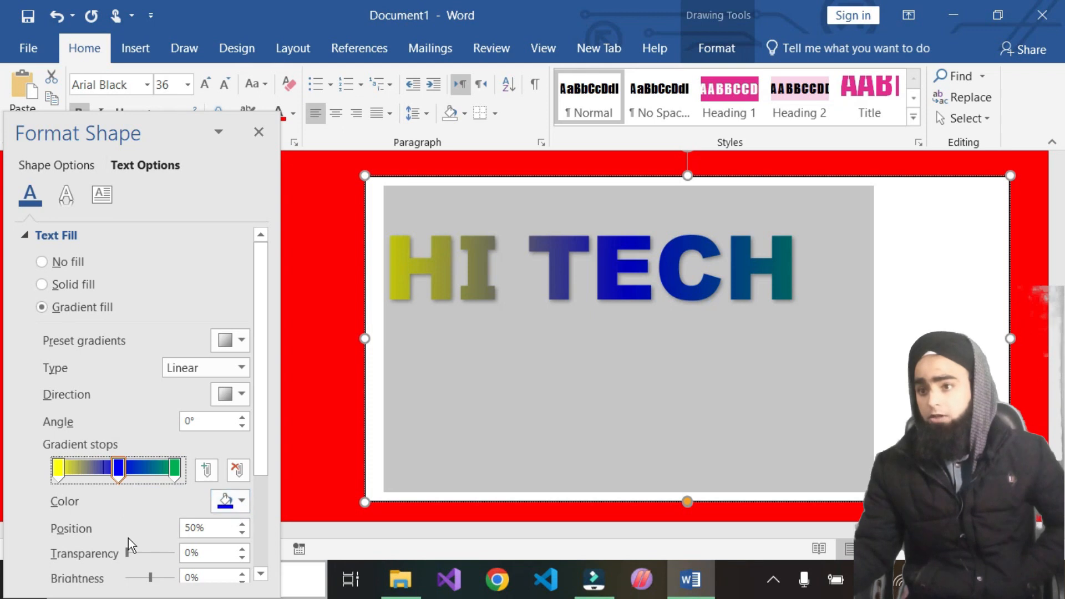
pyautogui.click(241, 502)
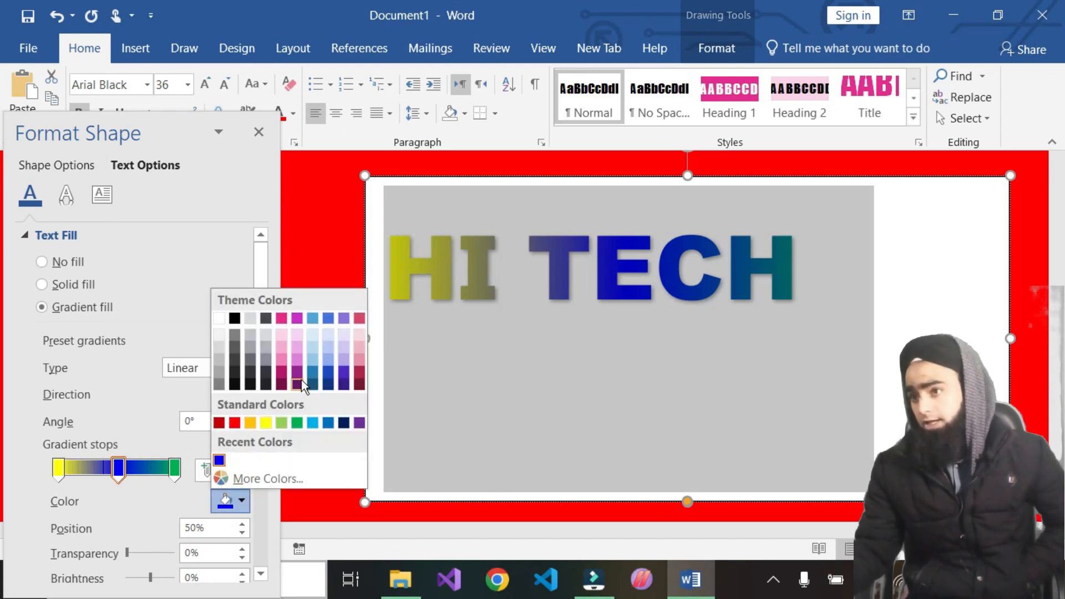
pyautogui.click(249, 478)
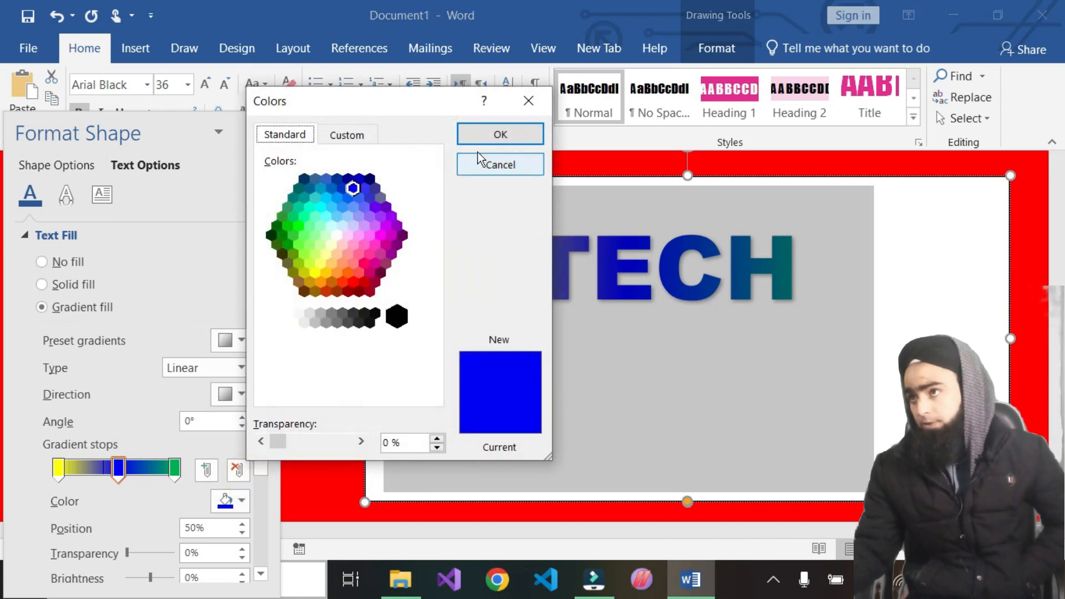
pyautogui.click(528, 102)
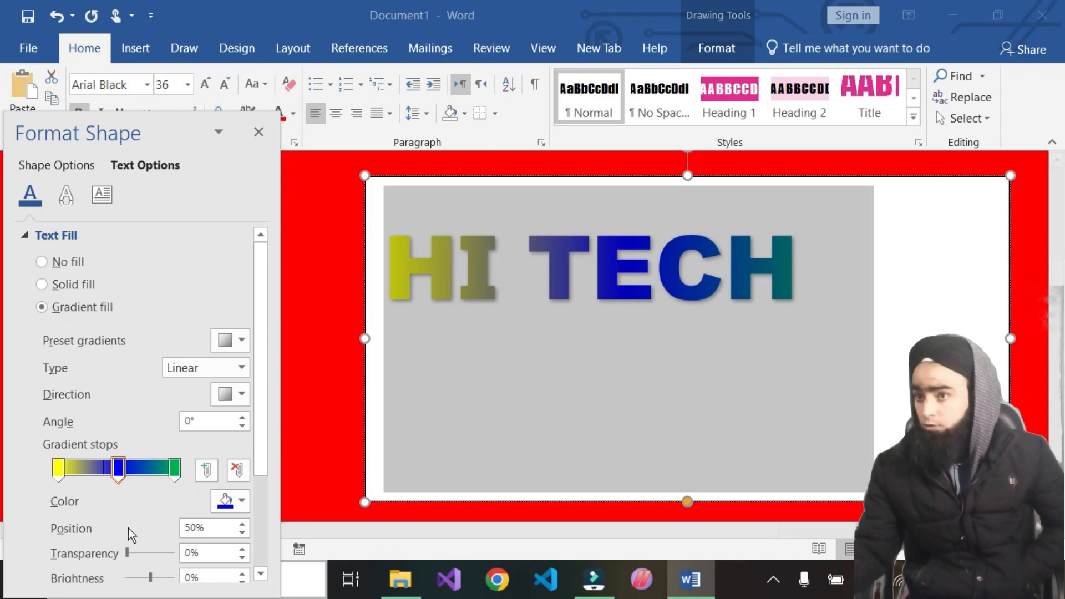
# Raise the blue gradient stop's position to 64% and lower it to 44%
pyautogui.click(242, 524)
pyautogui.click(242, 524)
pyautogui.click(243, 524)
pyautogui.click(242, 525)
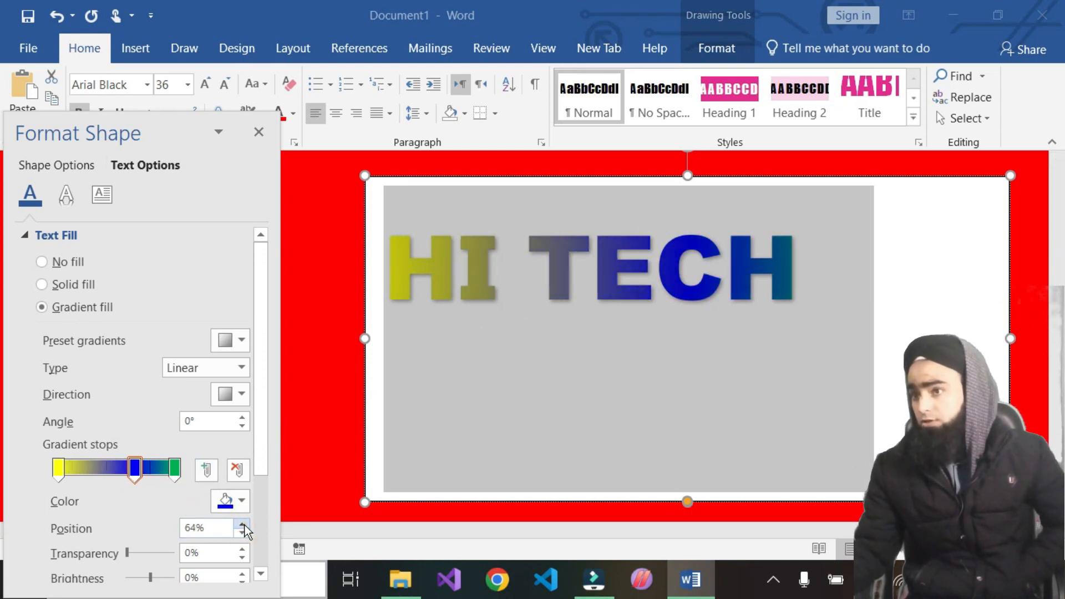
pyautogui.click(242, 534)
pyautogui.click(243, 534)
pyautogui.click(243, 534)
pyautogui.click(243, 534)
pyautogui.click(243, 533)
pyautogui.click(243, 534)
pyautogui.click(243, 534)
pyautogui.click(243, 534)
pyautogui.click(243, 533)
pyautogui.click(243, 534)
pyautogui.click(243, 534)
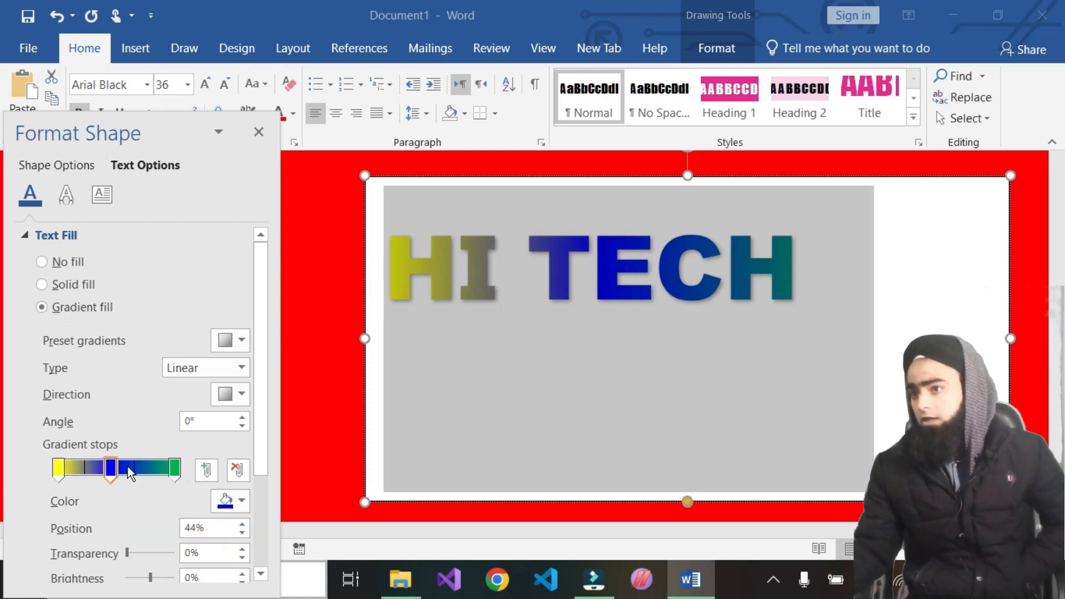
# Adjust the position of the green end gradient stop and set it to 100%
pyautogui.click(175, 469)
pyautogui.click(242, 524)
pyautogui.click(242, 524)
pyautogui.click(242, 524)
pyautogui.click(243, 531)
pyautogui.click(243, 532)
pyautogui.click(243, 532)
pyautogui.click(243, 532)
pyautogui.click(243, 531)
pyautogui.click(243, 532)
pyautogui.click(243, 532)
pyautogui.click(243, 532)
pyautogui.click(243, 532)
pyautogui.click(243, 531)
pyautogui.click(243, 532)
pyautogui.click(243, 531)
pyautogui.click(243, 531)
pyautogui.click(243, 525)
pyautogui.click(243, 525)
pyautogui.click(243, 524)
pyautogui.click(243, 525)
pyautogui.click(243, 525)
pyautogui.click(243, 525)
pyautogui.click(243, 525)
pyautogui.click(243, 525)
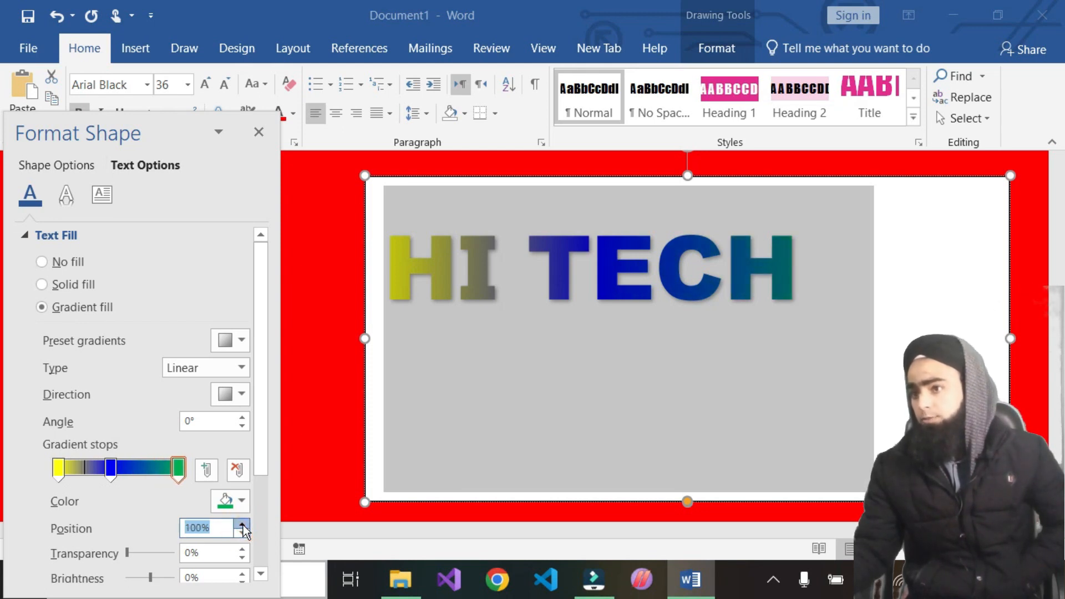
# Shift the blue middle gradient stop through 48% and 33%, and settle it at 51%
pyautogui.moveTo(112, 471); pyautogui.dragTo(119, 470)
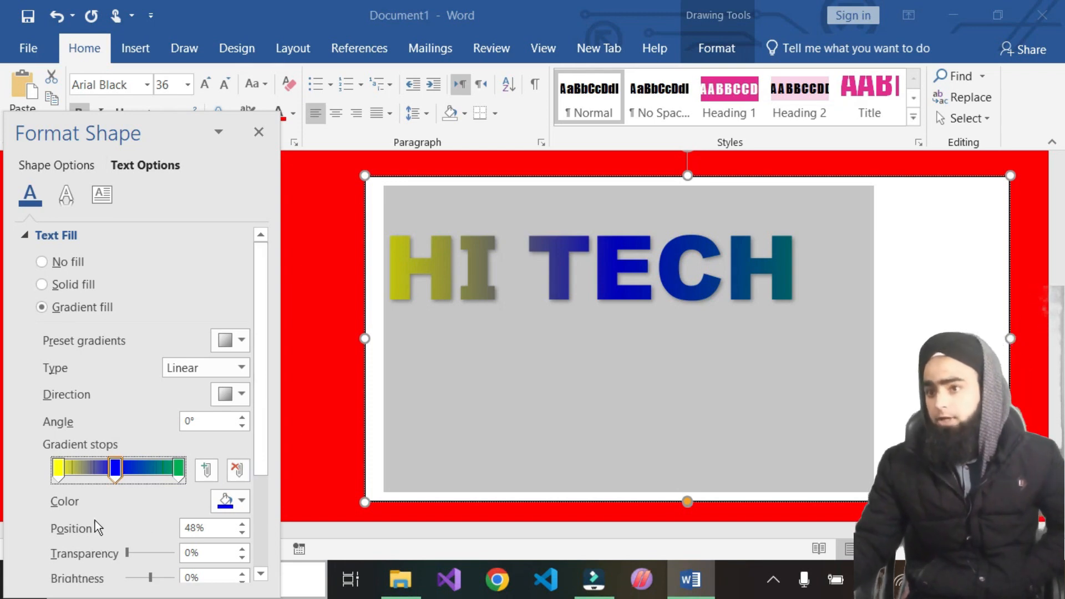
pyautogui.press('Left')
pyautogui.press('Left')
pyautogui.press('Left')
pyautogui.press('Left')
pyautogui.press('Left')
pyautogui.press('Left')
pyautogui.press('Left')
pyautogui.press('Left')
pyautogui.press('Left')
pyautogui.press('Left')
pyautogui.press('Left')
pyautogui.press('Left')
pyautogui.press('Left')
pyautogui.press('Left')
pyautogui.press('Left')
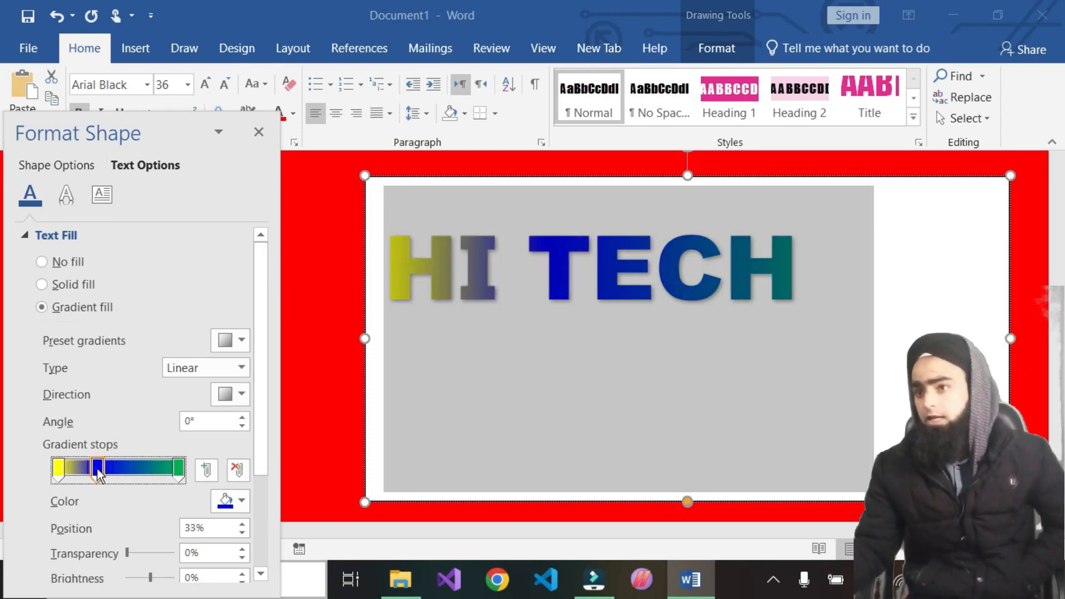
pyautogui.moveTo(98, 471); pyautogui.dragTo(119, 471)
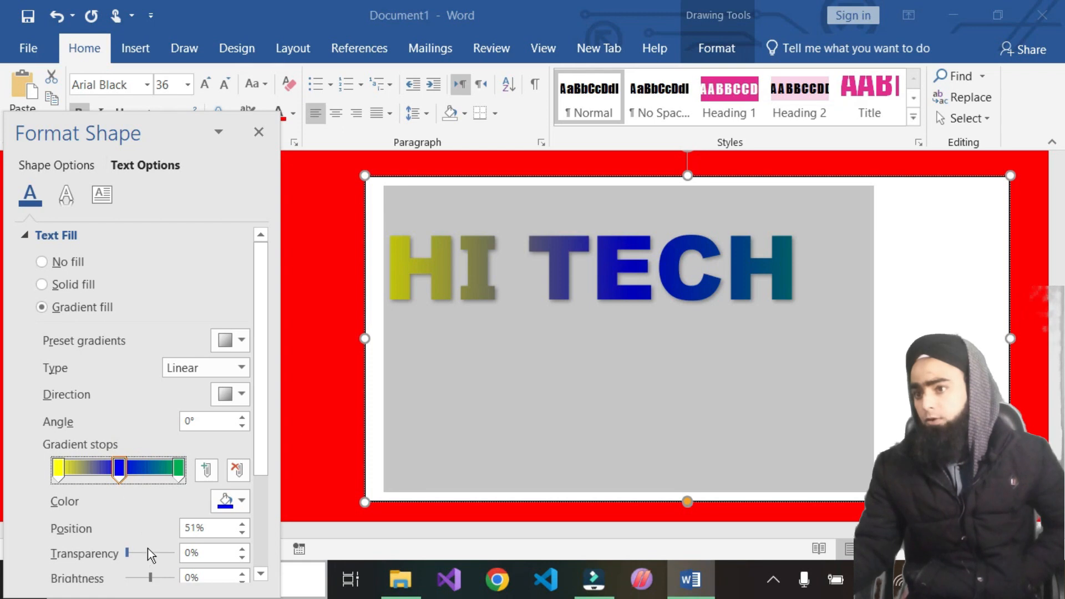
# Keep the blue stop's transparency at 0% and raise its brightness to 100%
pyautogui.moveTo(130, 555)
pyautogui.mouseDown()
pyautogui.moveTo(182, 555)
pyautogui.moveTo(126, 561)
pyautogui.mouseUp()
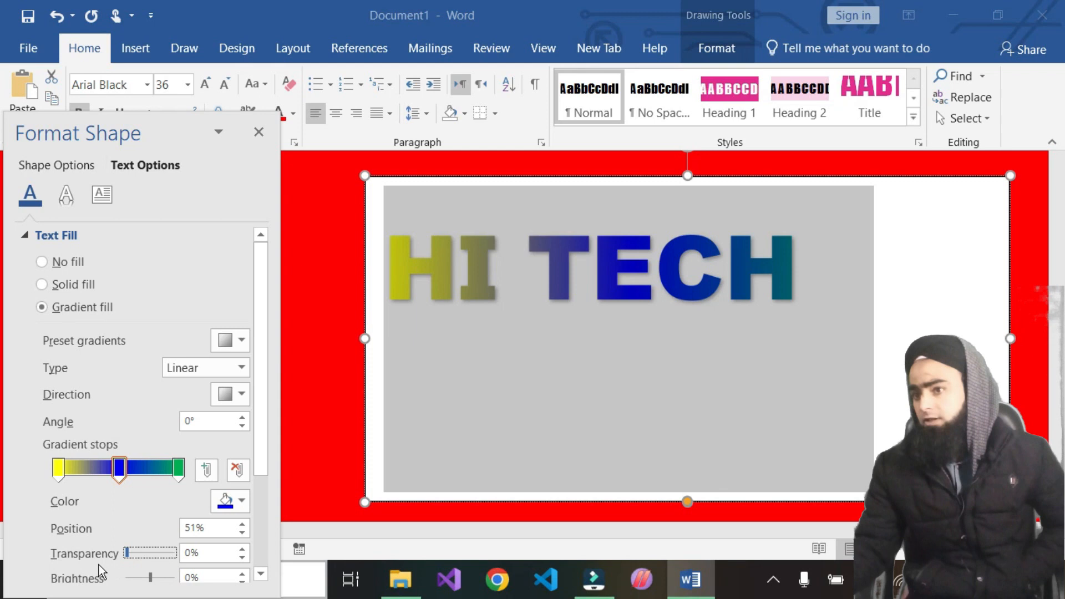
pyautogui.scroll(-3, 263, 439)
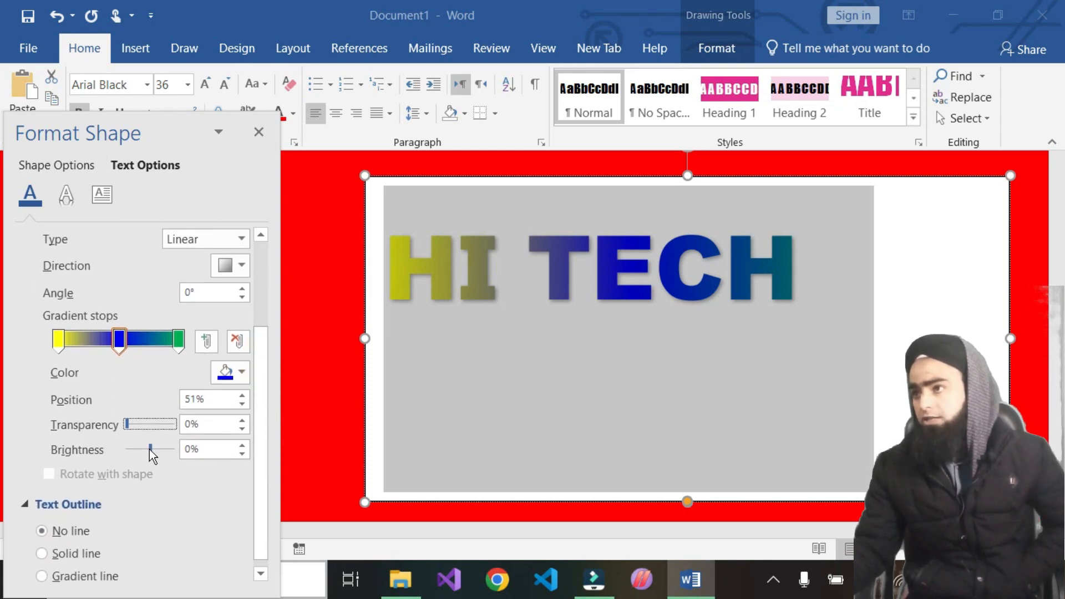
pyautogui.moveTo(148, 449); pyautogui.dragTo(203, 456)
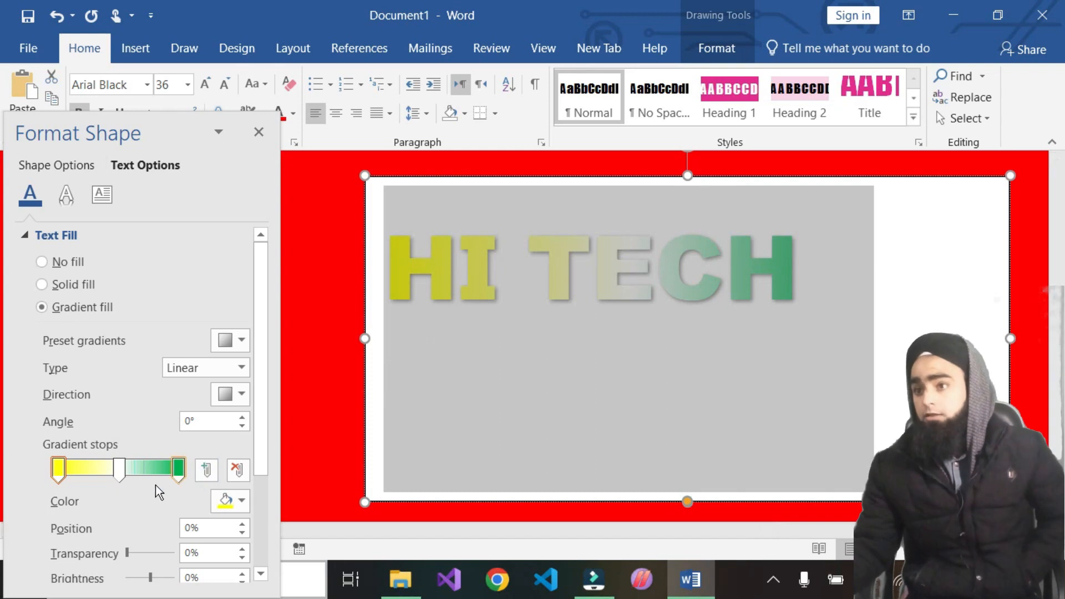
# Reset the brightness of the middle gradient stop at 51% to 0%
pyautogui.click(120, 470)
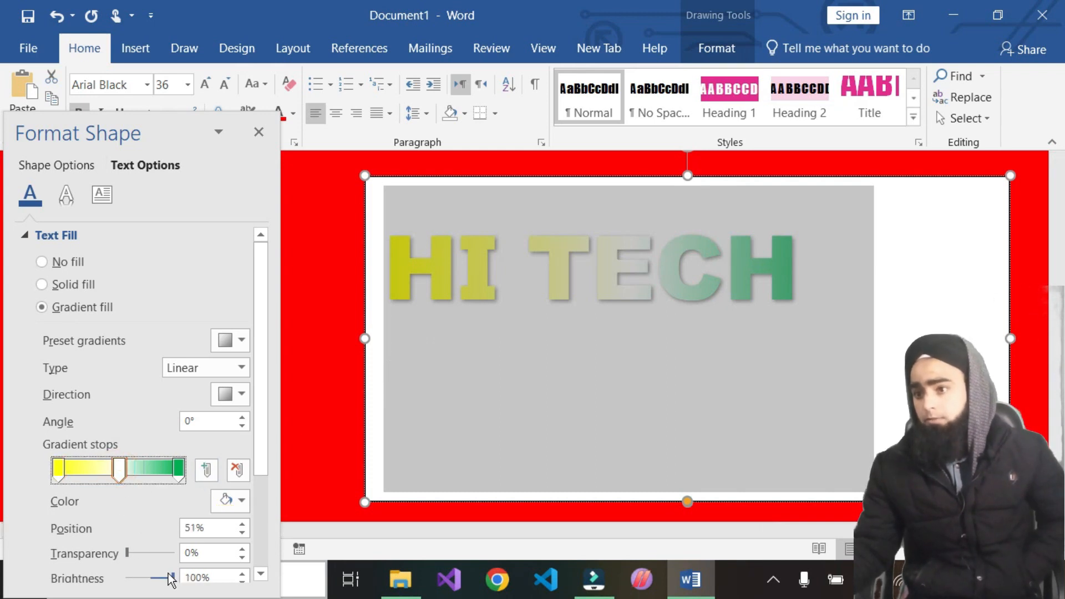
pyautogui.moveTo(173, 578); pyautogui.dragTo(150, 590)
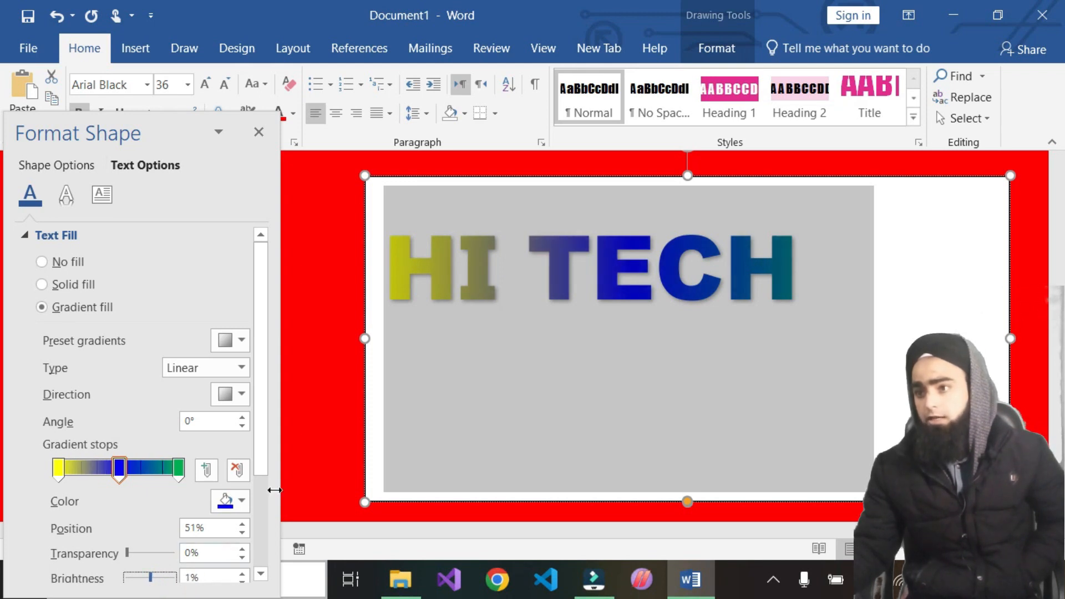
pyautogui.scroll(-3, 262, 448)
pyautogui.click(241, 453)
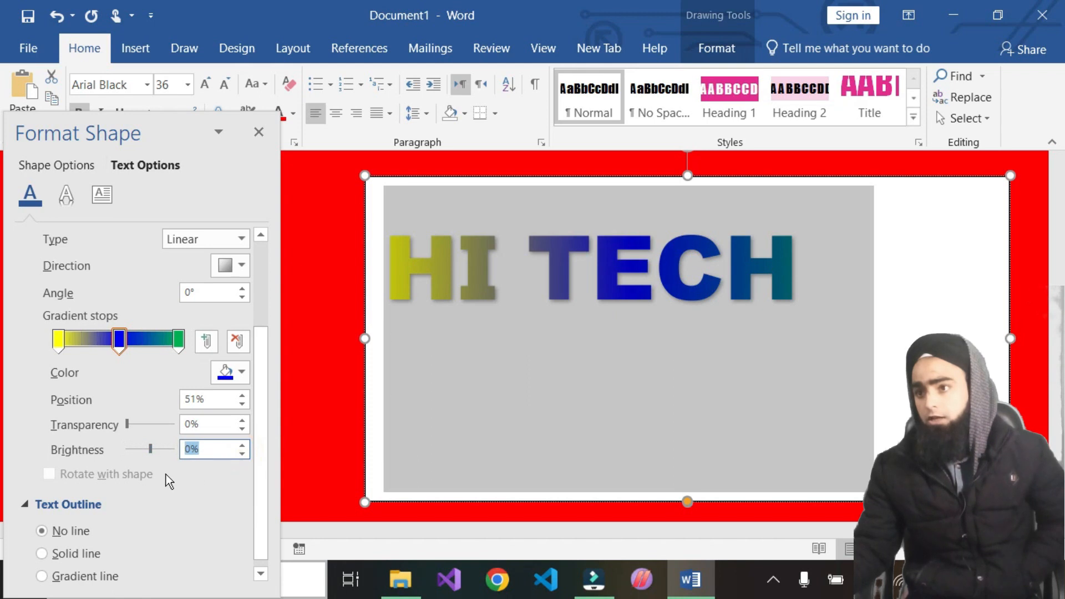
pyautogui.click(209, 447)
pyautogui.press('Home')
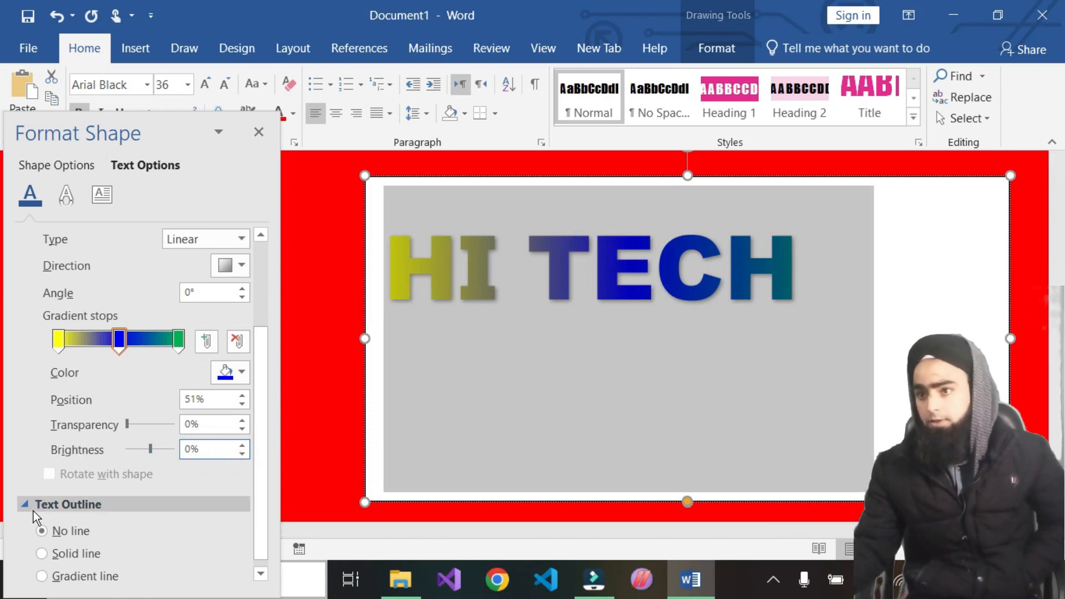
# Change the font of the whole "HI TECH" text to Algerian and deselect the text box
pyautogui.scroll(-1, 210, 449)
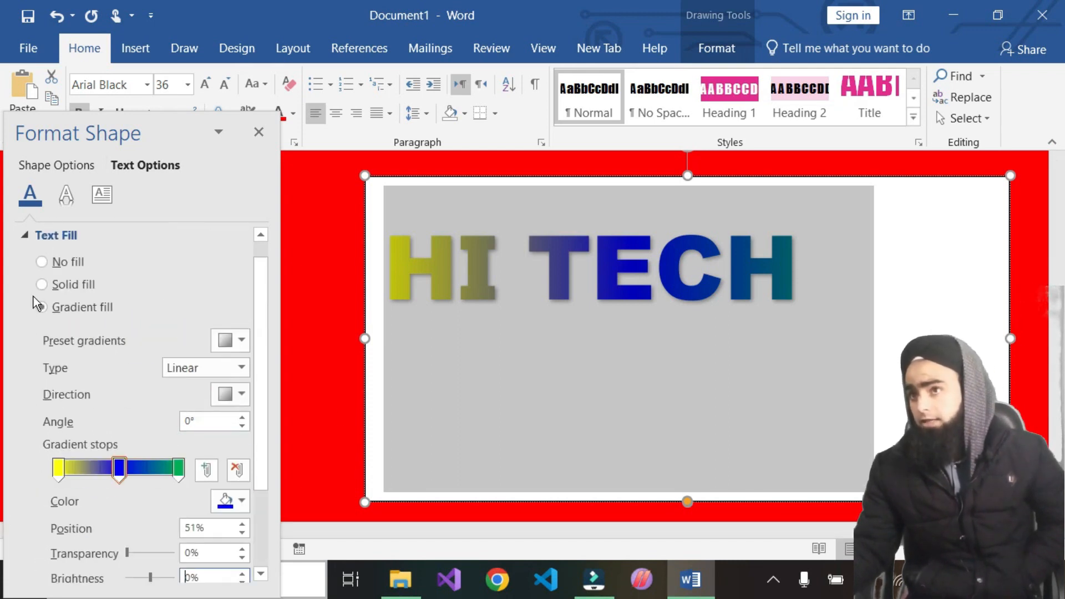
pyautogui.scroll(3, 36, 294)
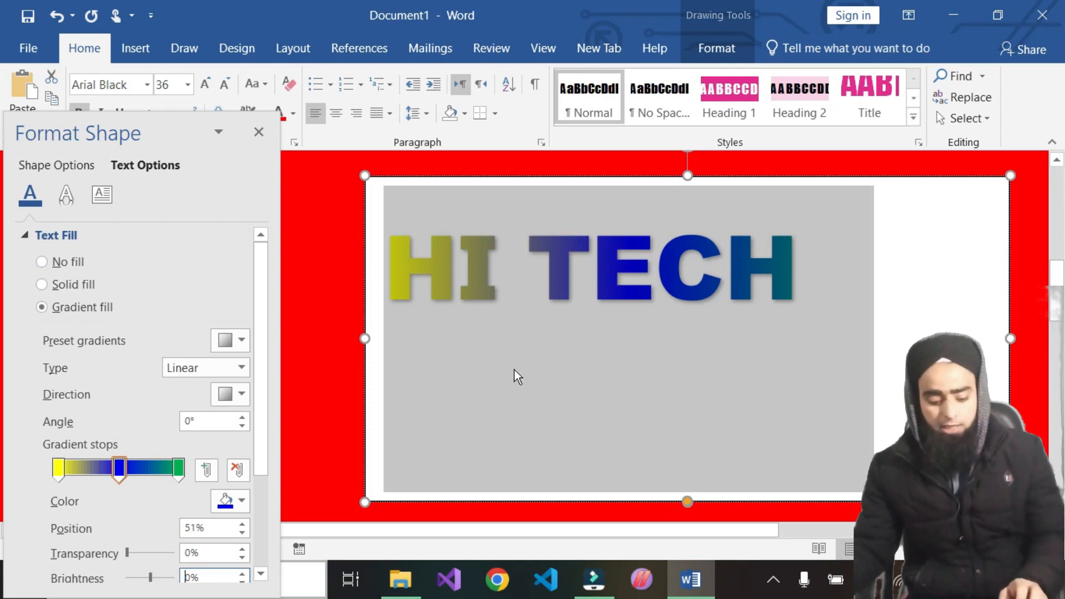
pyautogui.click(147, 85)
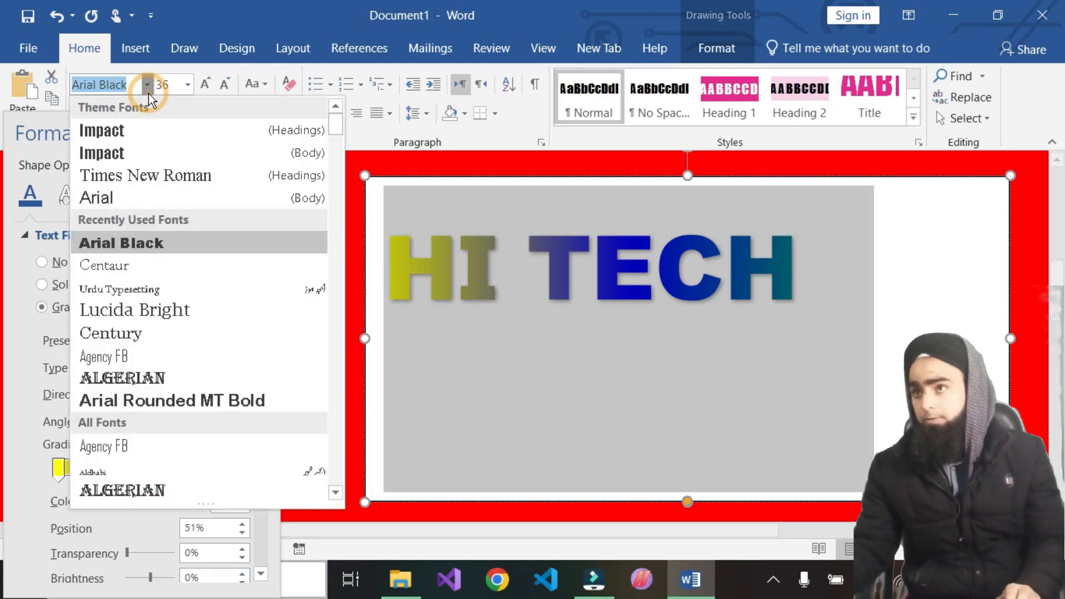
pyautogui.click(145, 380)
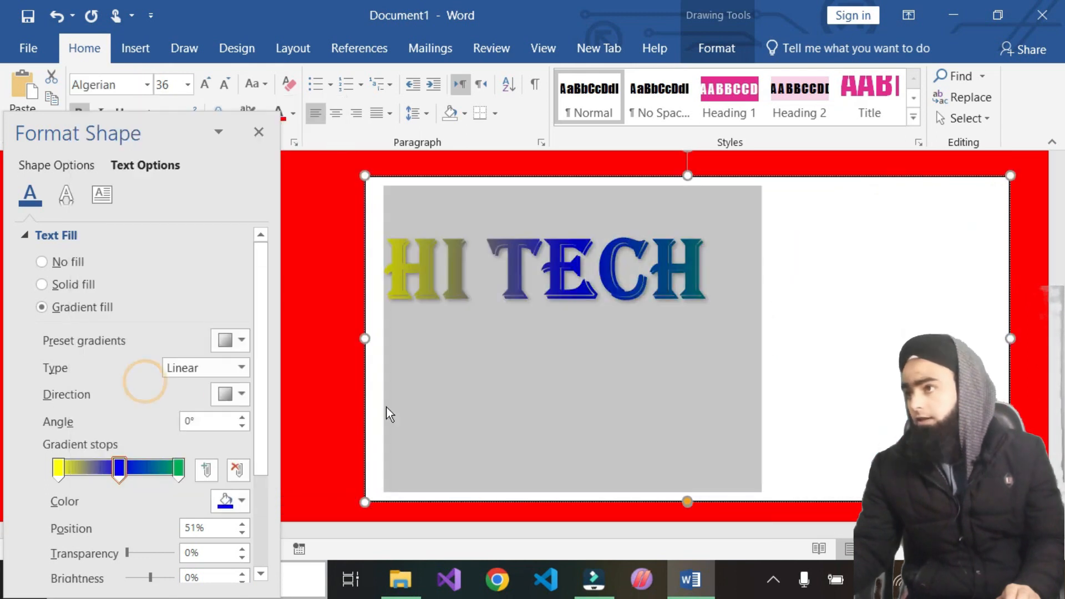
pyautogui.click(302, 447)
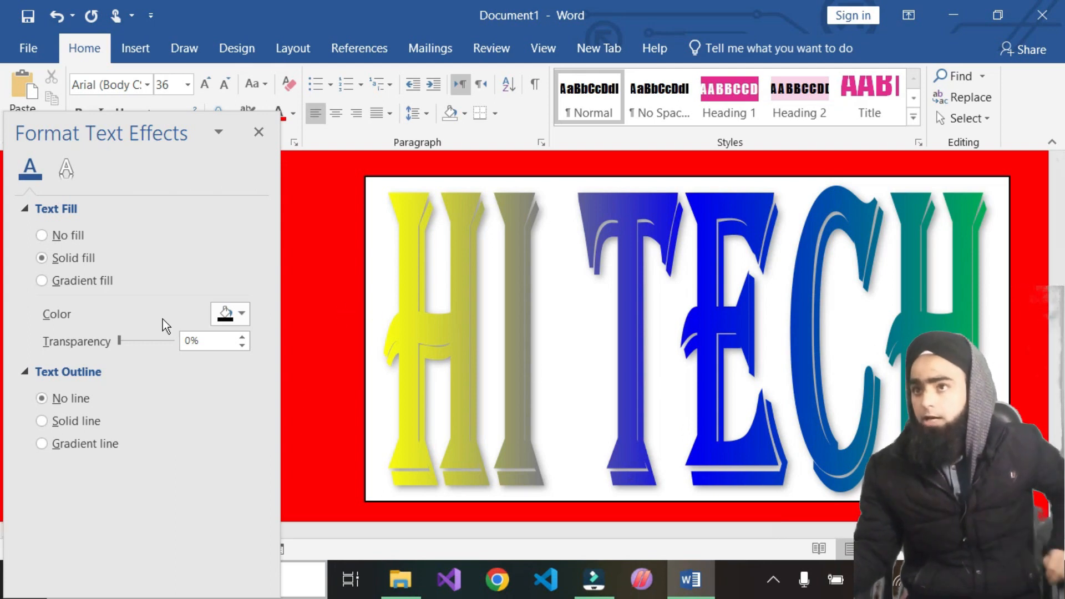
# Close the text effects formatting pane and widen the "HI TECH" text box by extending its left edge outward
pyautogui.click(258, 132)
pyautogui.hotkey('ctrl', 'z')
pyautogui.hotkey('ctrl', 'z')
pyautogui.moveTo(360, 338); pyautogui.dragTo(21, 339)
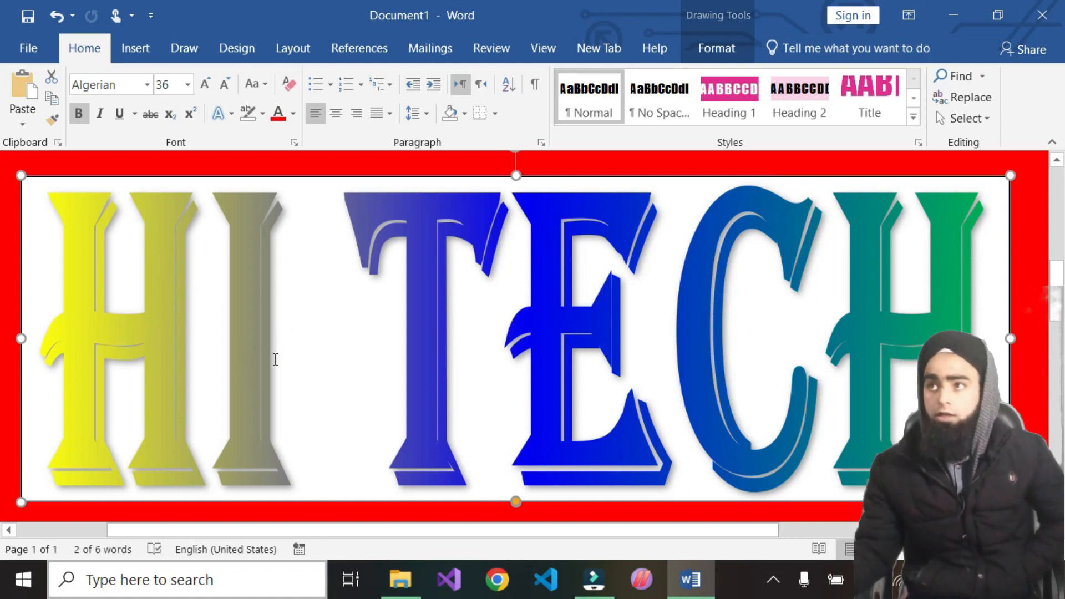
# Apply the diagonal gradient variation running from top left to bottom right as the "HI TECH" font colour
pyautogui.click(293, 114)
pyautogui.moveTo(318, 365)
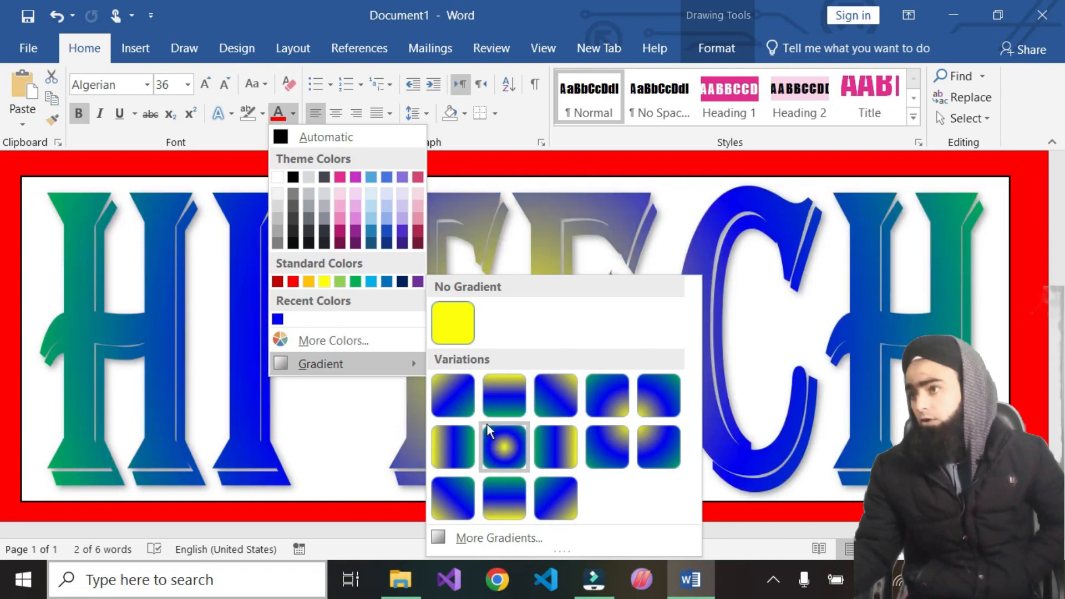
pyautogui.click(452, 395)
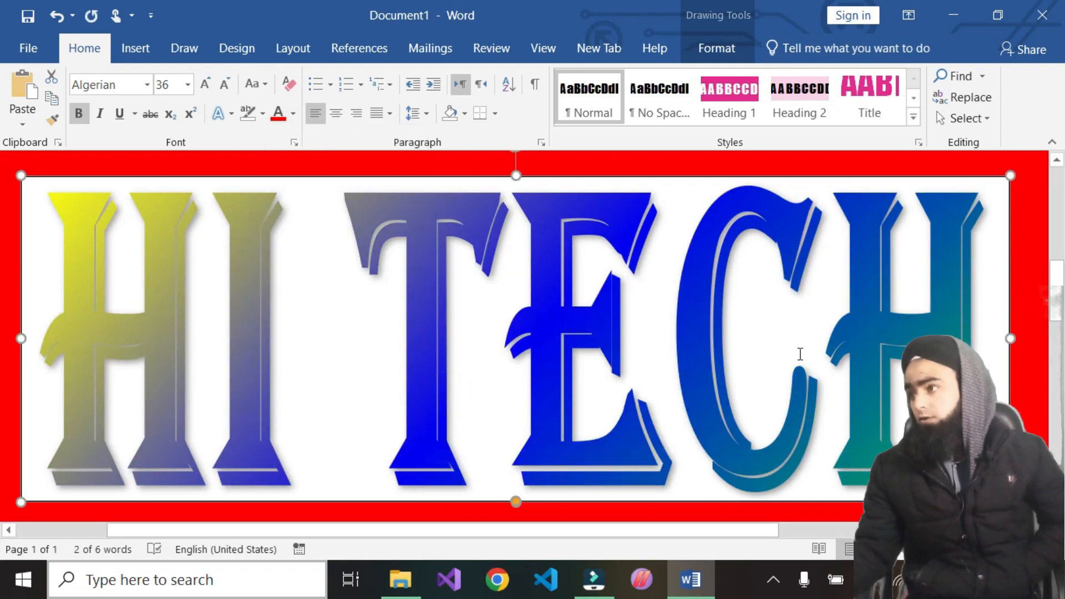